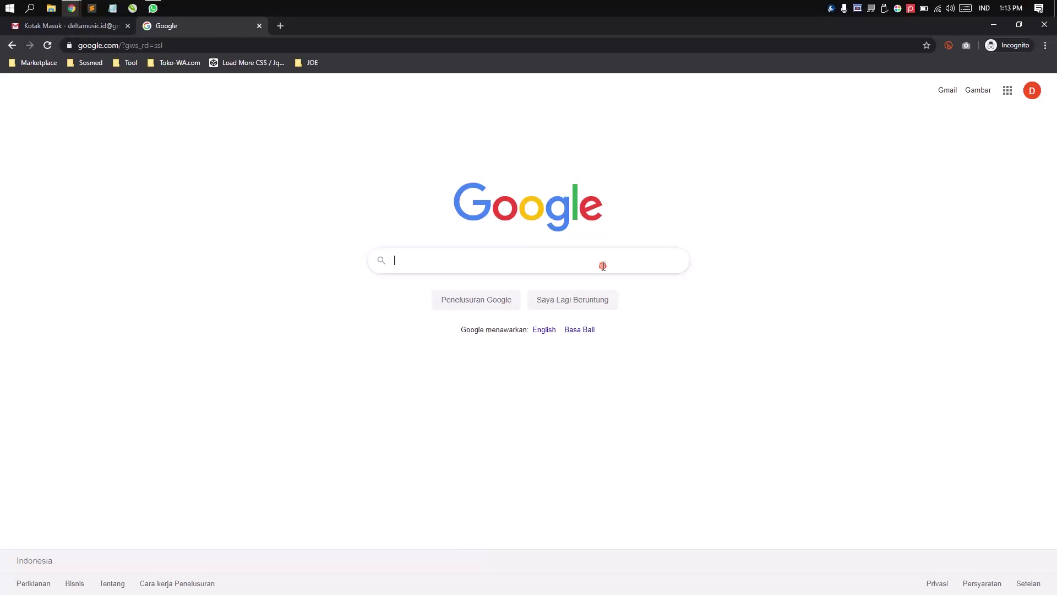
# - Try the Google search box and dismiss its suggestion list
pyautogui.click(739, 259)
pyautogui.click(641, 259)
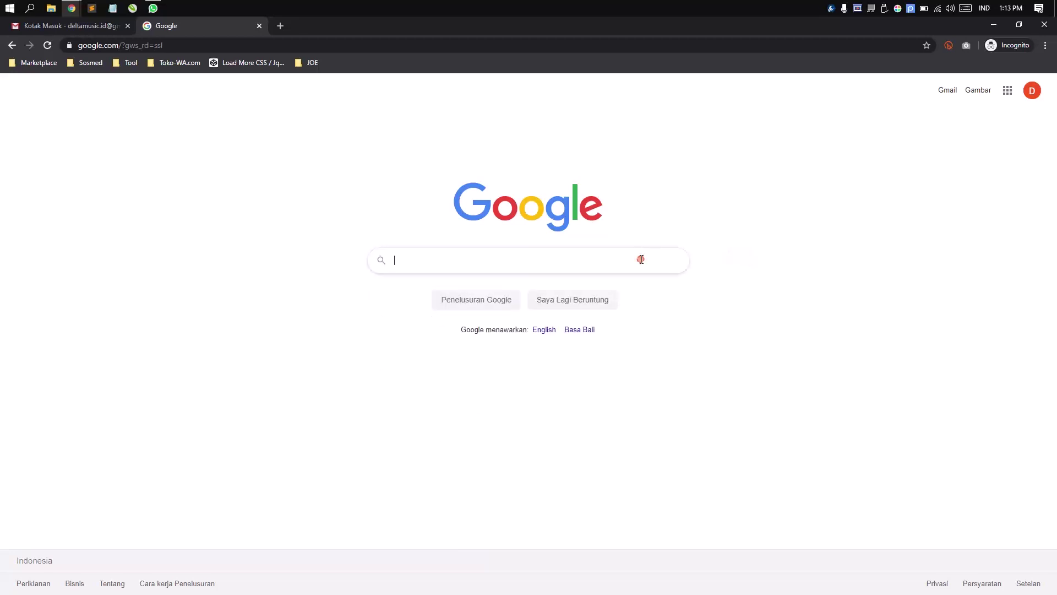
pyautogui.click(769, 262)
pyautogui.click(655, 259)
pyautogui.click(736, 250)
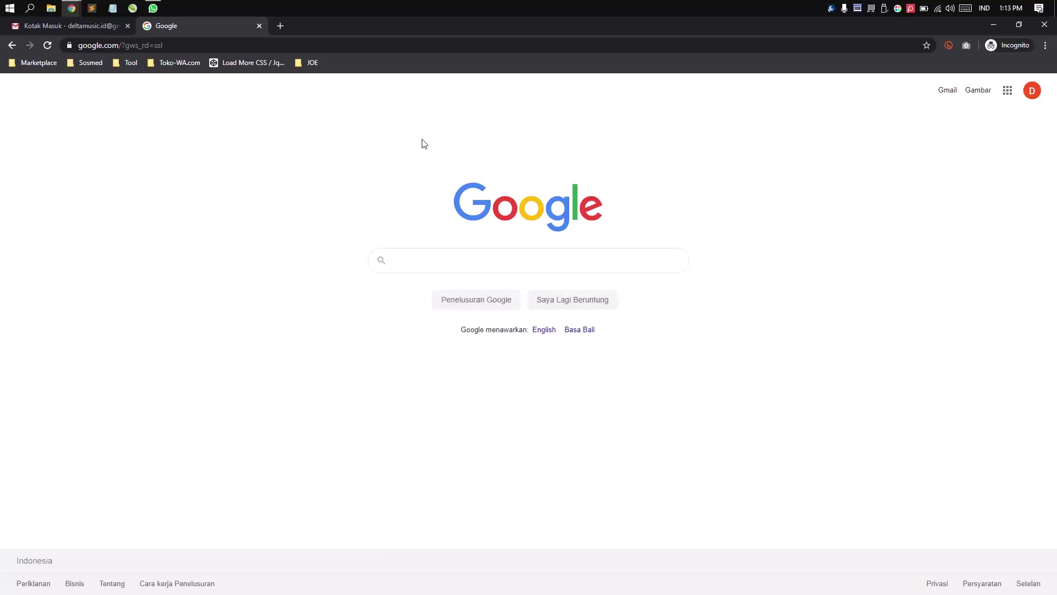
pyautogui.click(162, 44)
pyautogui.click(127, 47)
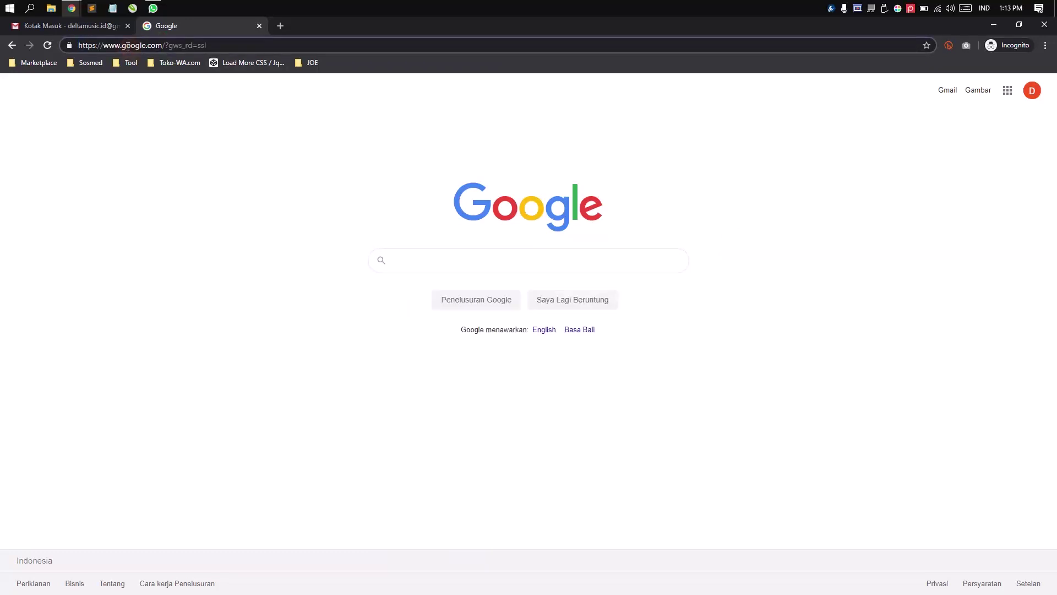
pyautogui.moveTo(165, 46); pyautogui.dragTo(283, 45)
pyautogui.press('BackSpace')
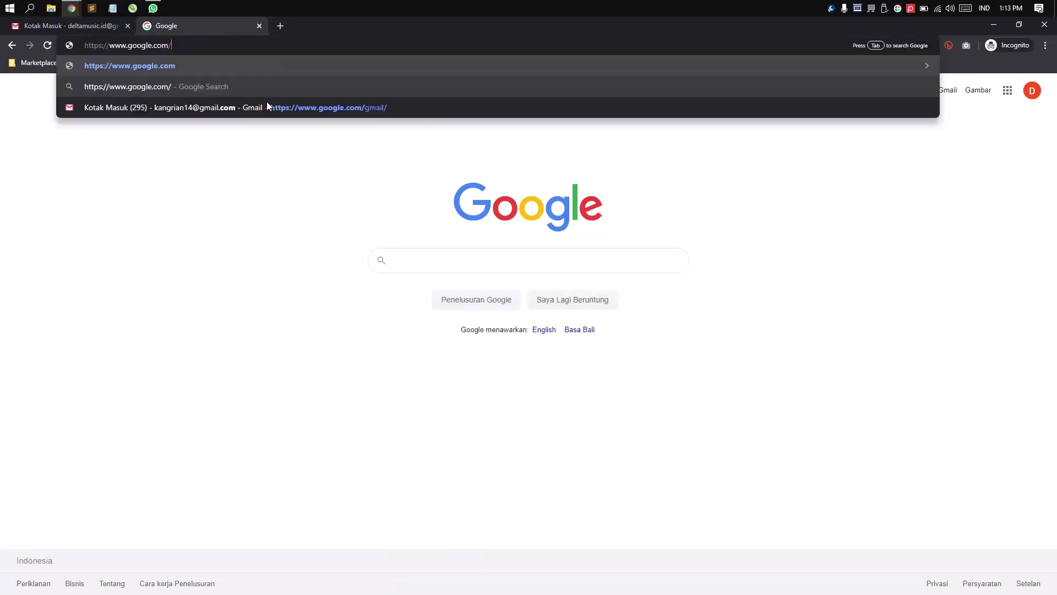
pyautogui.click(513, 271)
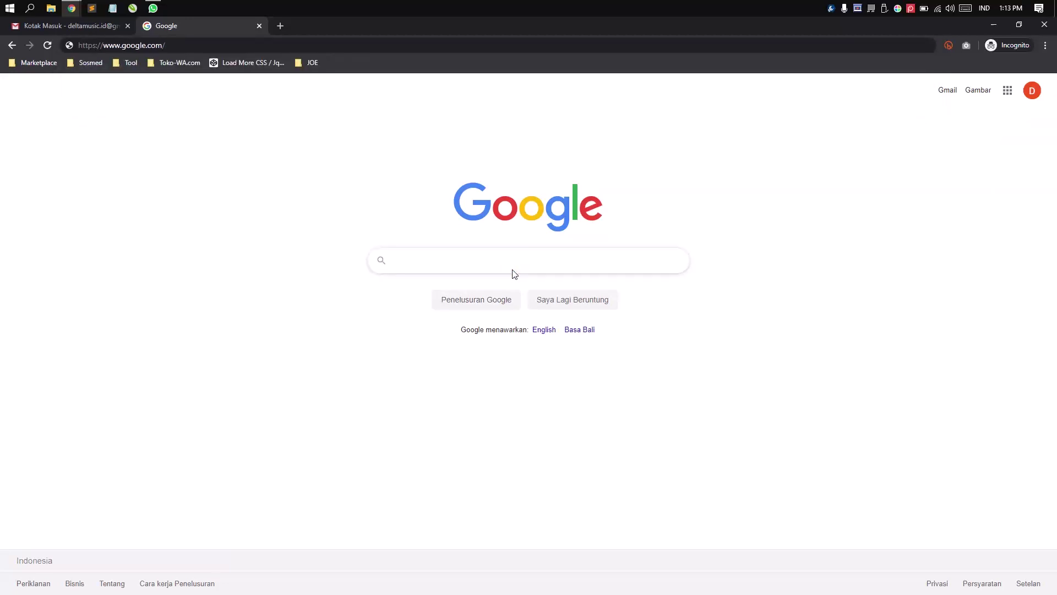
# - Search Google for 'domainesia' and open domainesia.com from the results
pyautogui.click(508, 262)
pyautogui.write('domain')
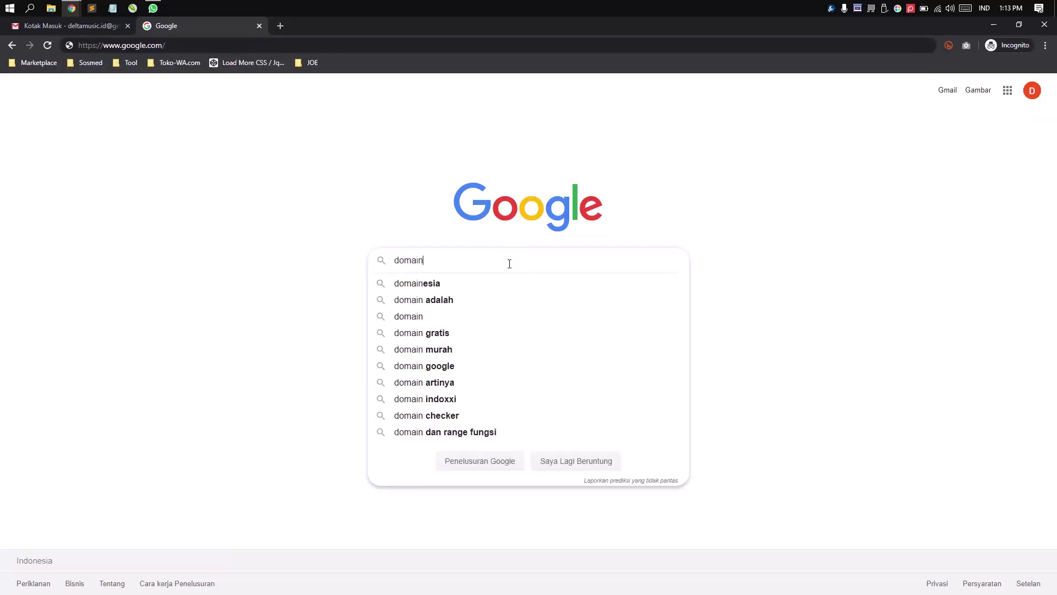
pyautogui.write('esia')
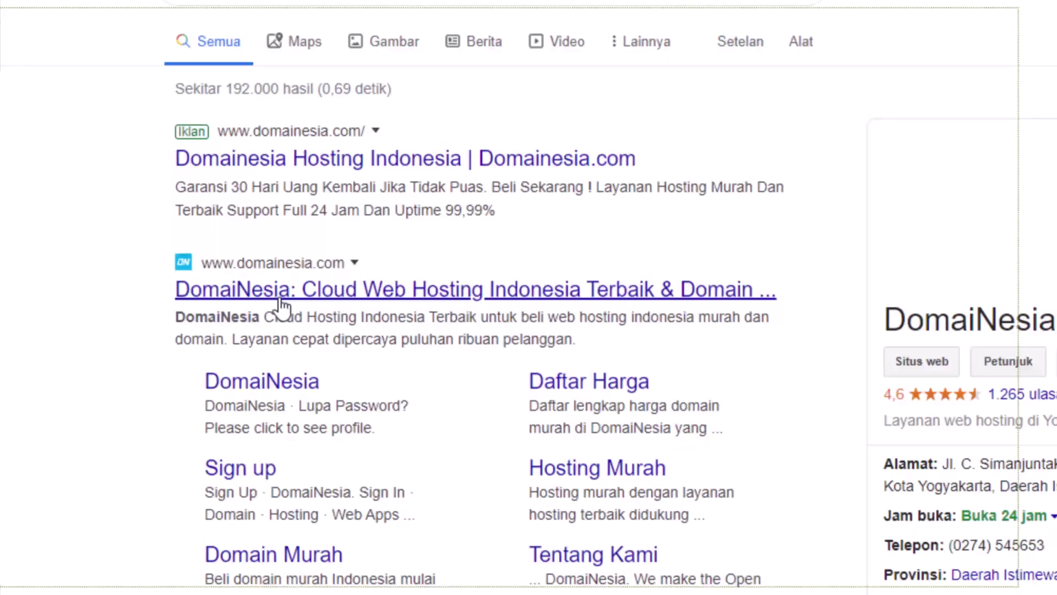
pyautogui.click(282, 303)
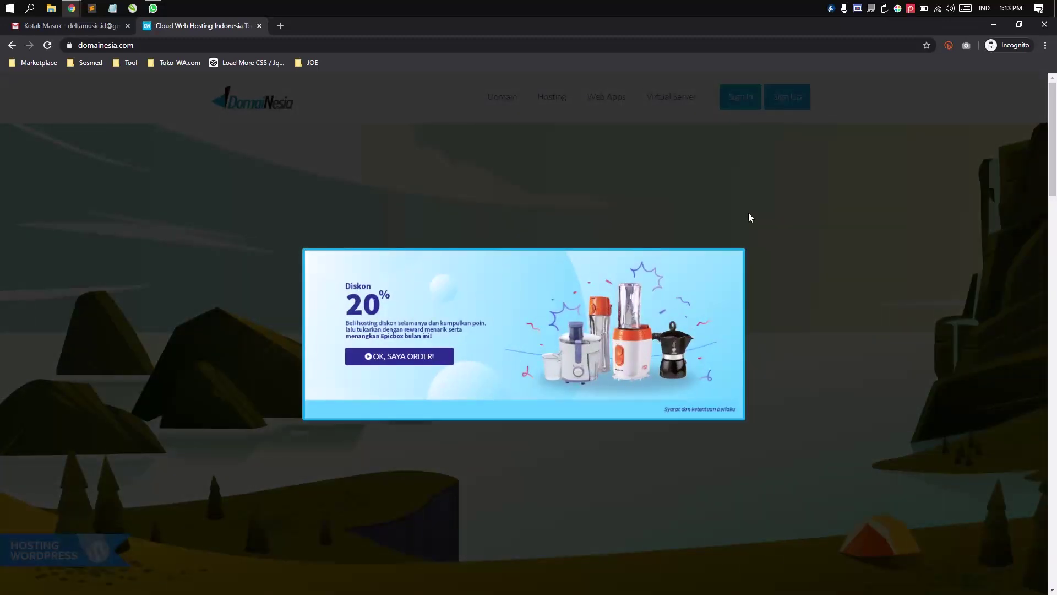
# - Dismiss the 20% discount promo popup on the DomaiNesia homepage
pyautogui.click(737, 234)
pyautogui.click(458, 310)
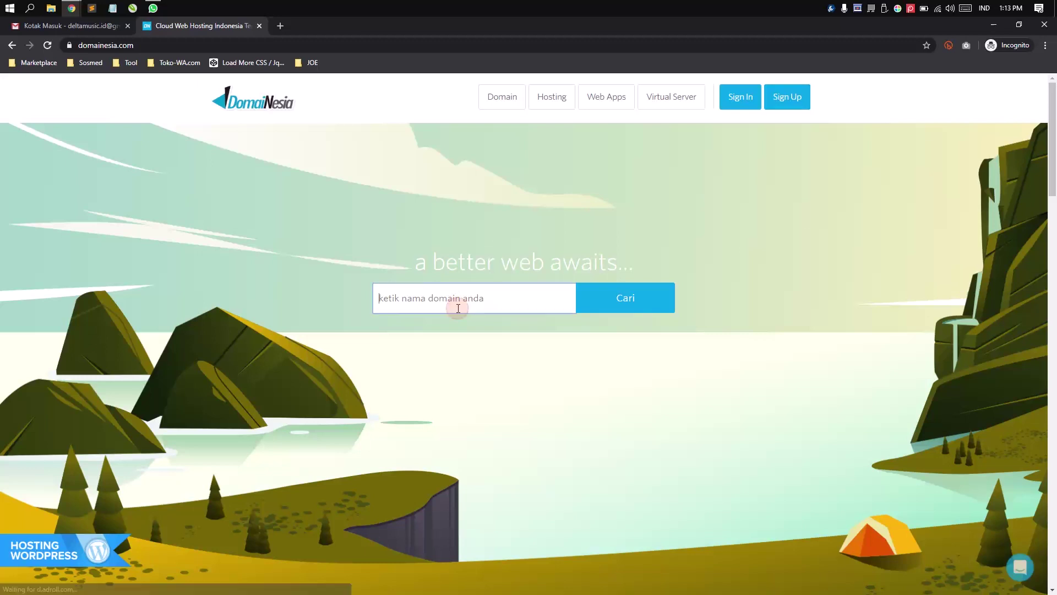
pyautogui.press('Return')
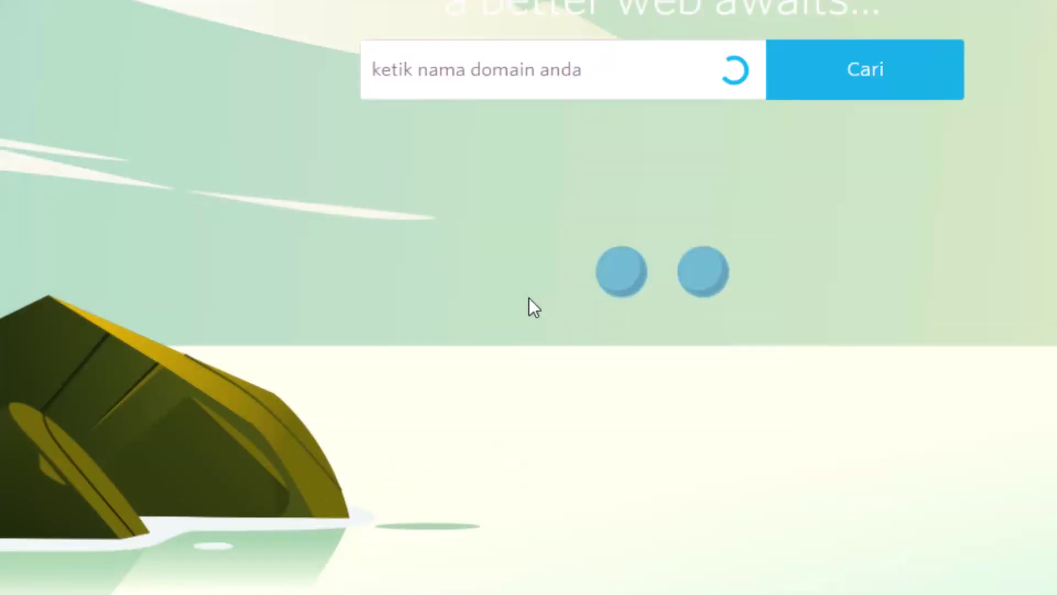
# - Search deltamusicstore.com, confirm it's available, and start registering it
pyautogui.click(456, 64)
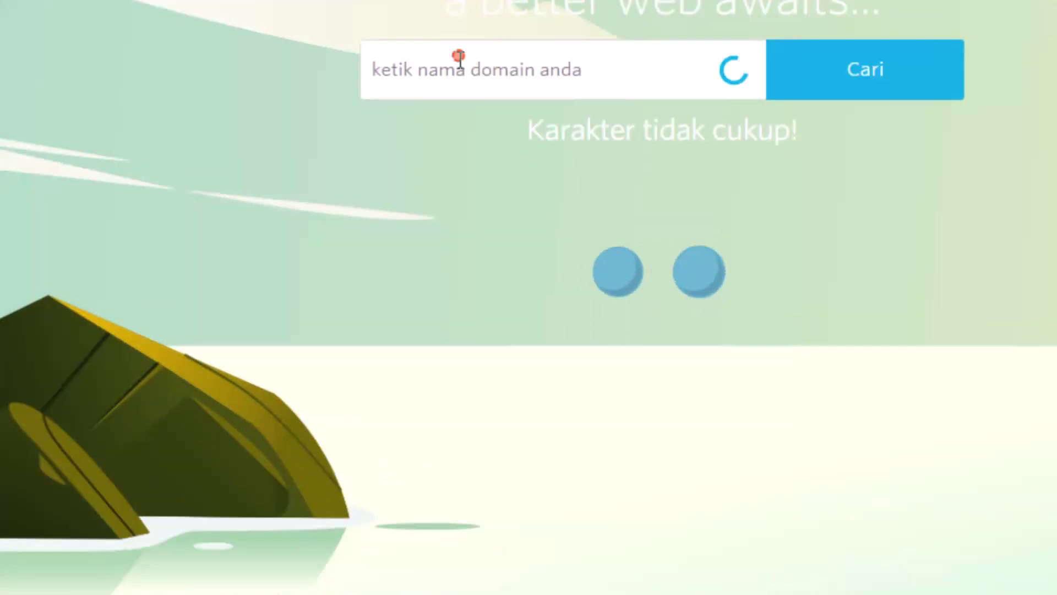
pyautogui.write('deltam')
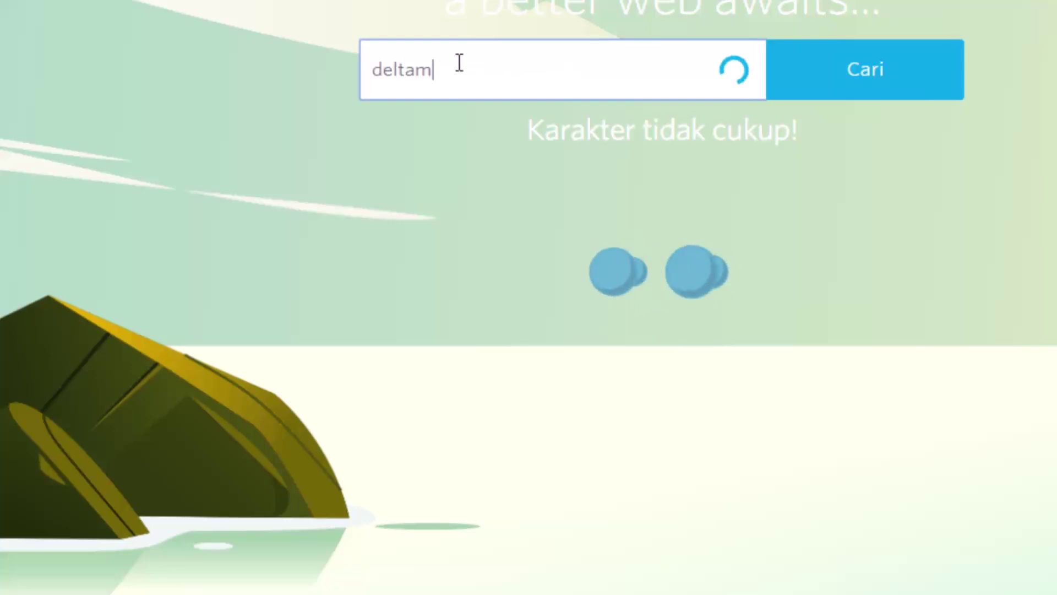
pyautogui.write('usicstore.co')
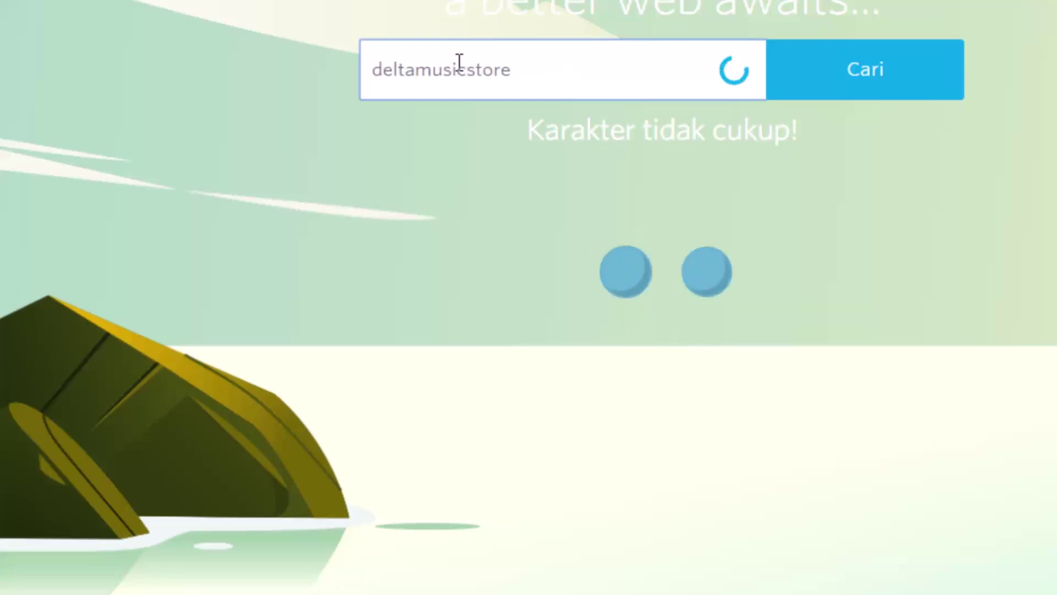
pyautogui.write('m')
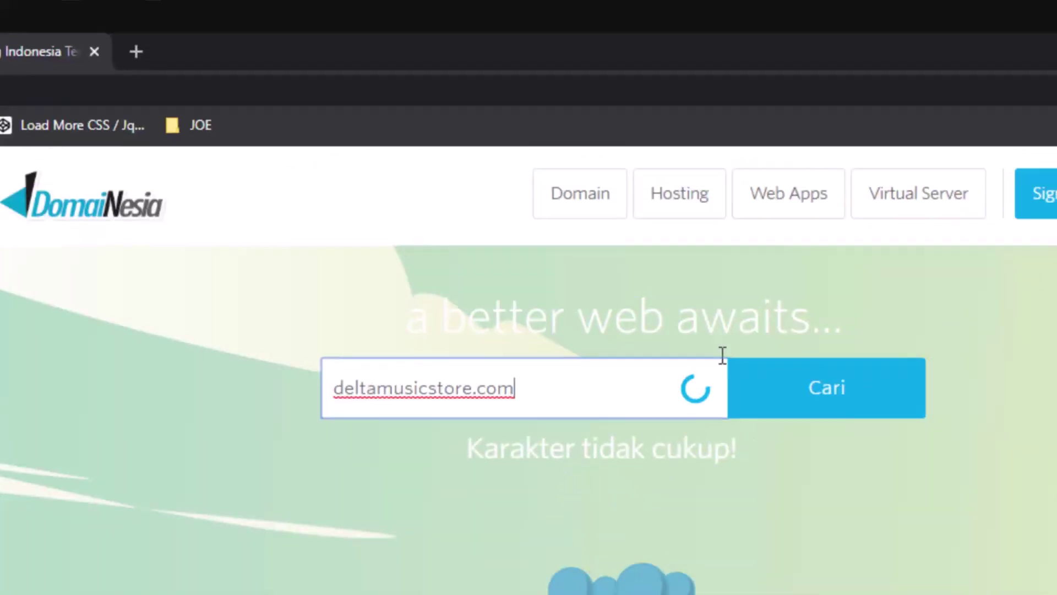
pyautogui.click(817, 400)
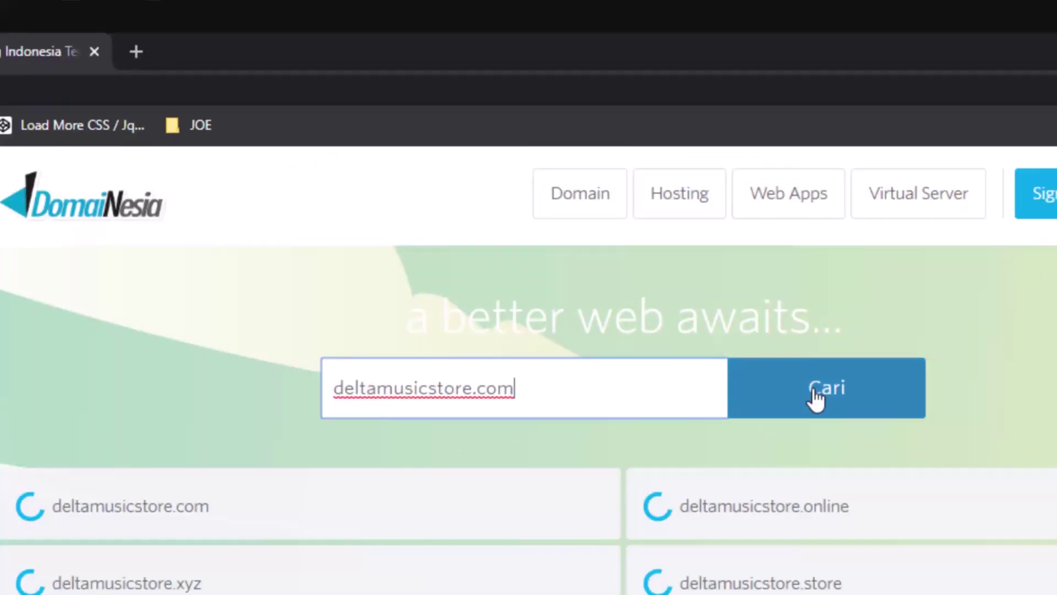
pyautogui.click(818, 397)
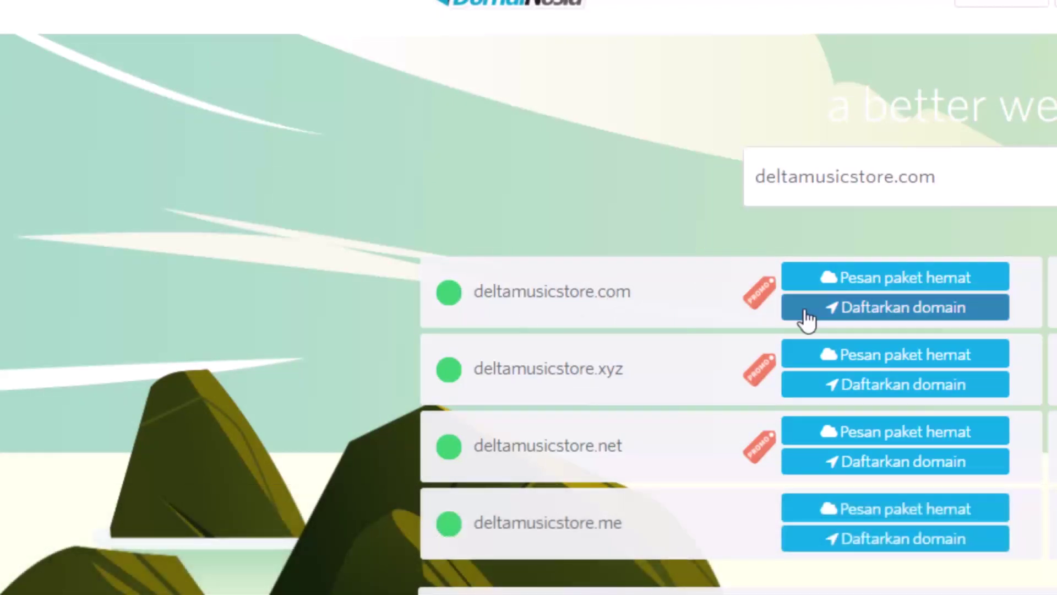
pyautogui.click(826, 316)
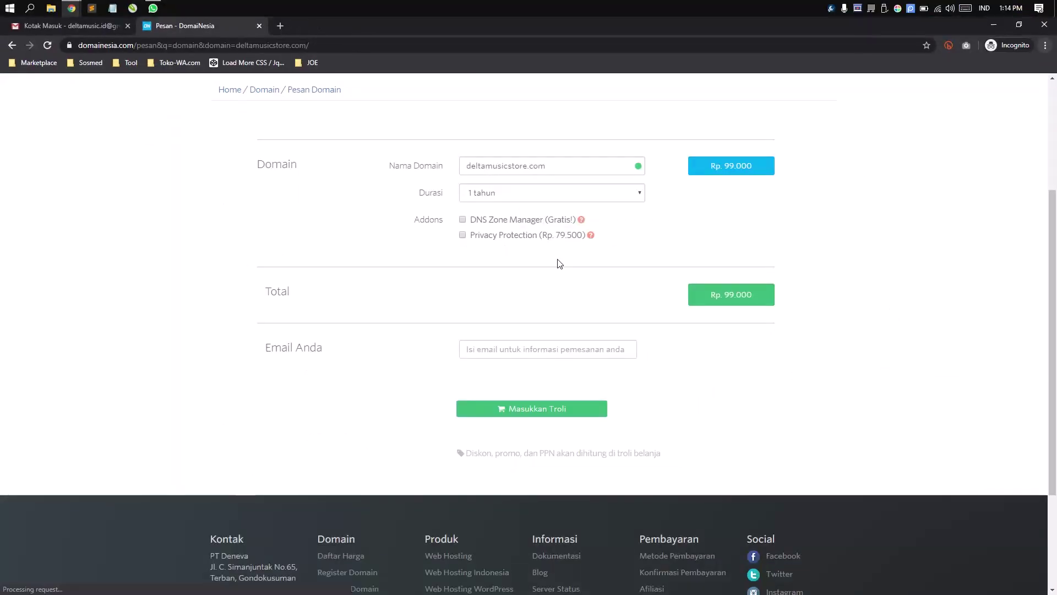
# - Keep the duration at 1 tahun and add the free DNS Zone Manager add-on
pyautogui.scroll(-1, 559, 263)
pyautogui.scroll(4, 699, 274)
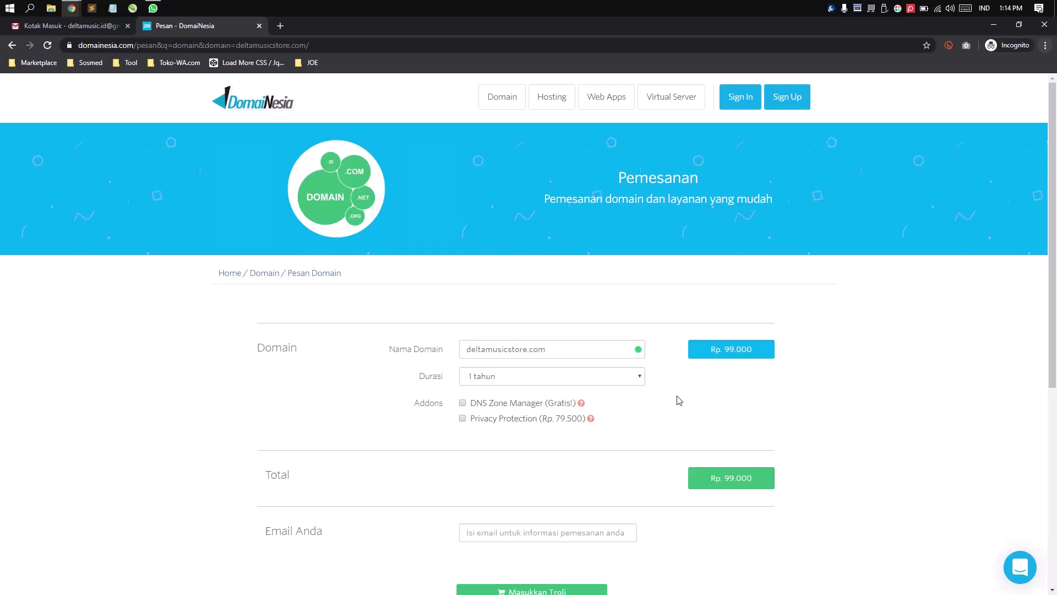
pyautogui.scroll(-3, 563, 348)
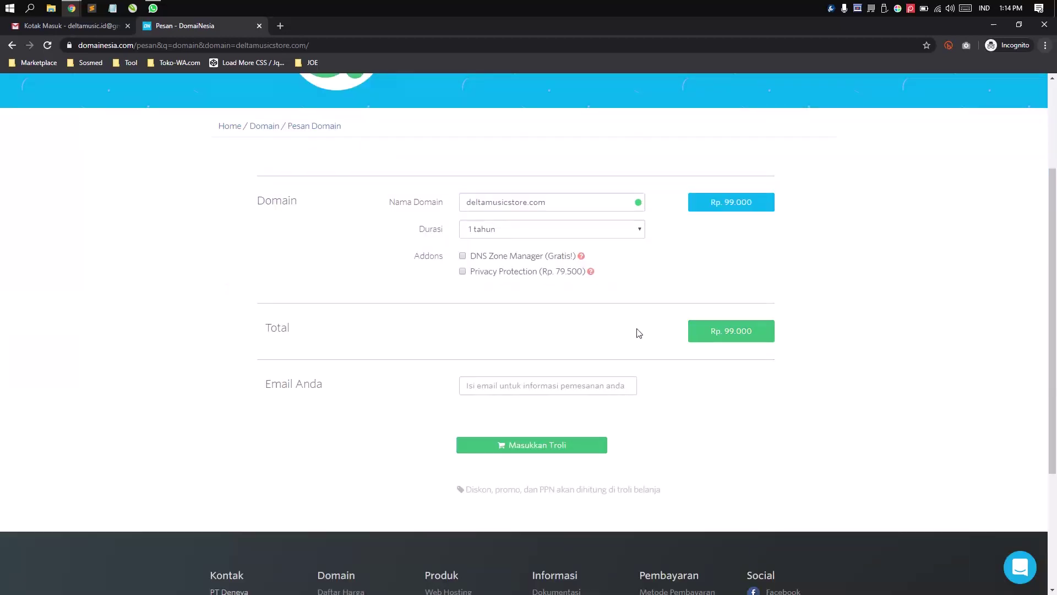
pyautogui.scroll(3, 555, 325)
pyautogui.scroll(-6, 668, 378)
pyautogui.scroll(6, 670, 377)
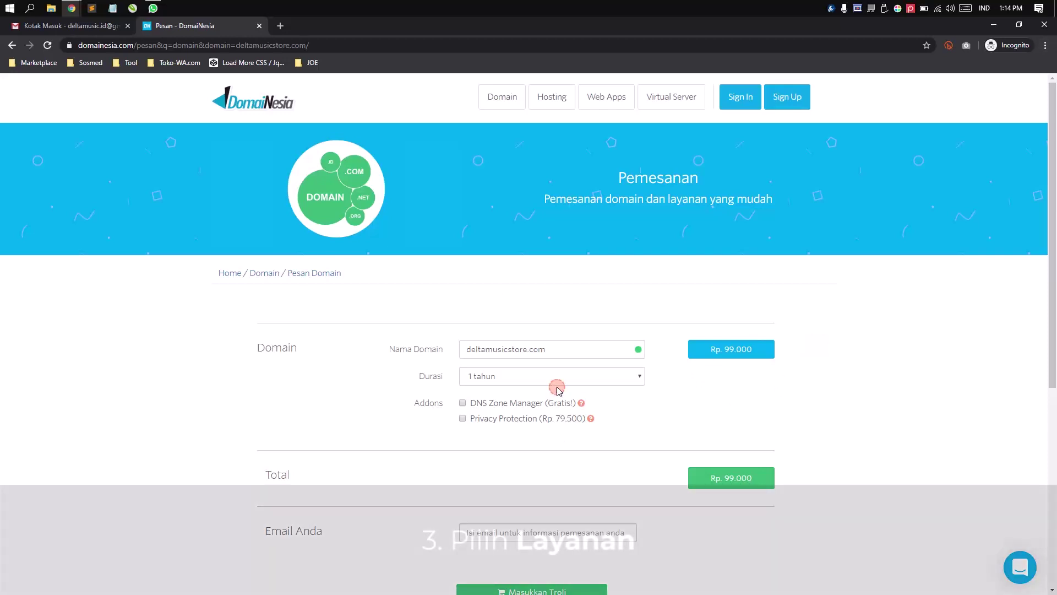
pyautogui.click(554, 376)
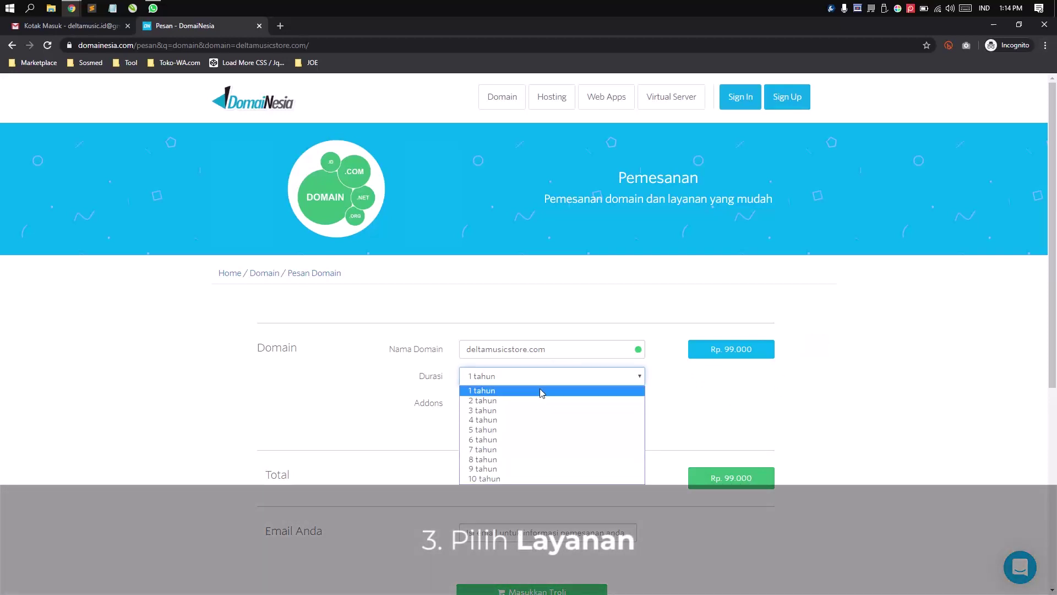
pyautogui.click(539, 390)
pyautogui.click(462, 403)
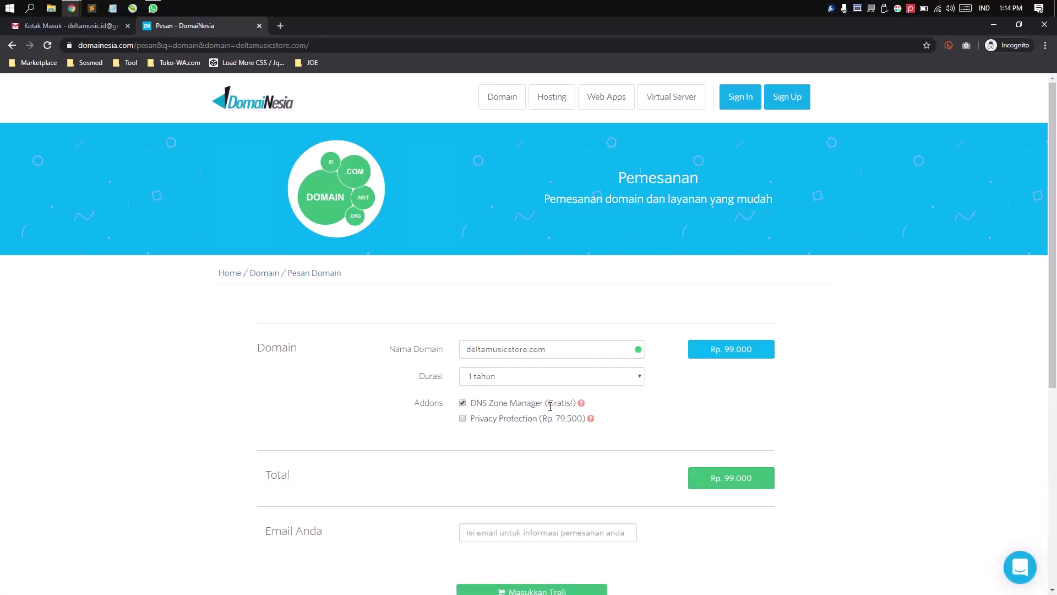
pyautogui.moveTo(551, 404); pyautogui.dragTo(572, 406)
pyautogui.click(618, 405)
pyautogui.scroll(-3, 637, 416)
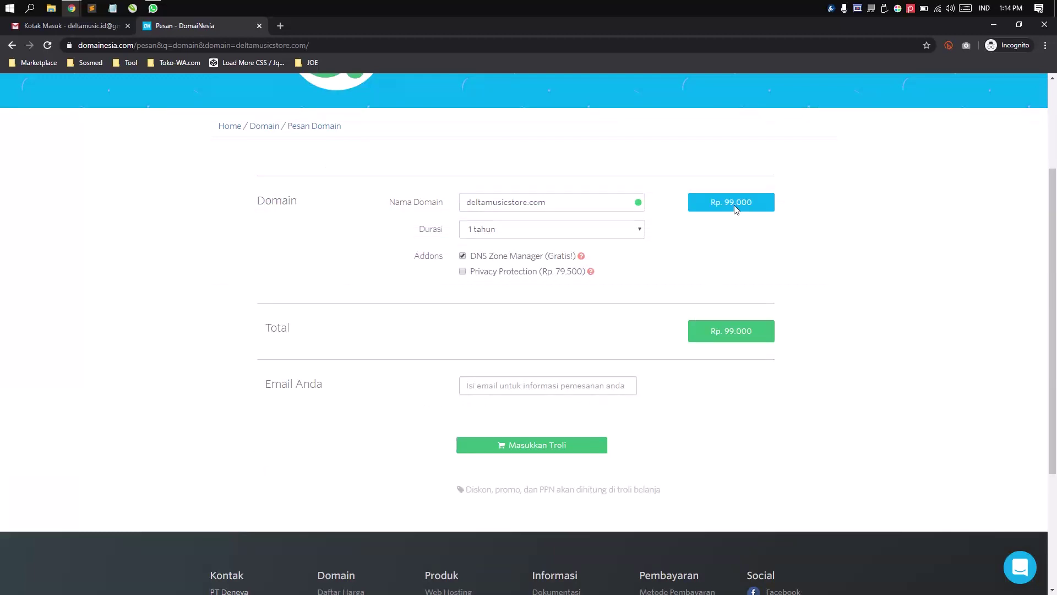
pyautogui.scroll(3, 678, 331)
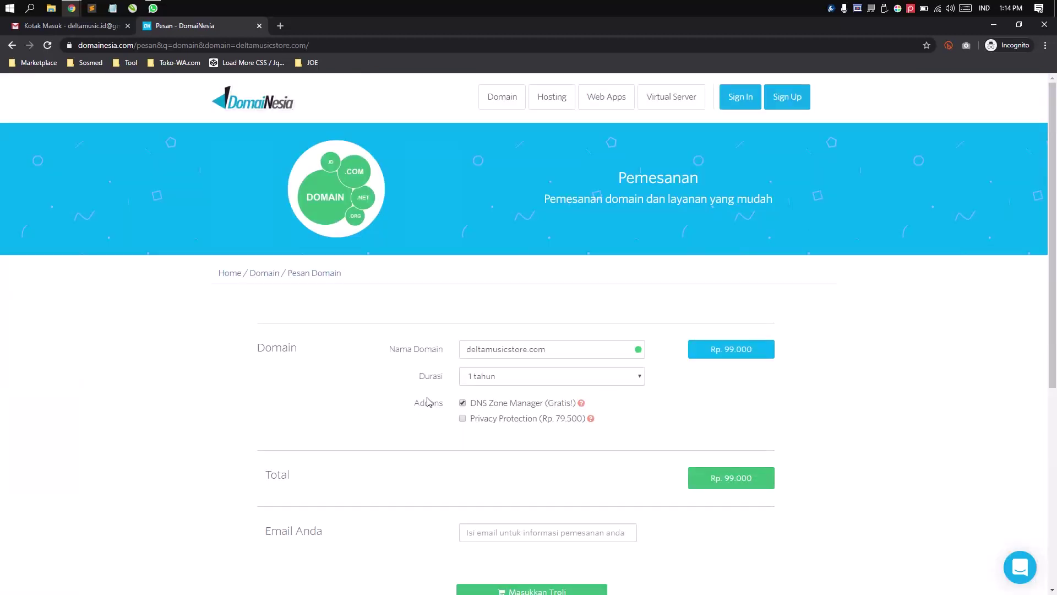
pyautogui.scroll(-3, 428, 402)
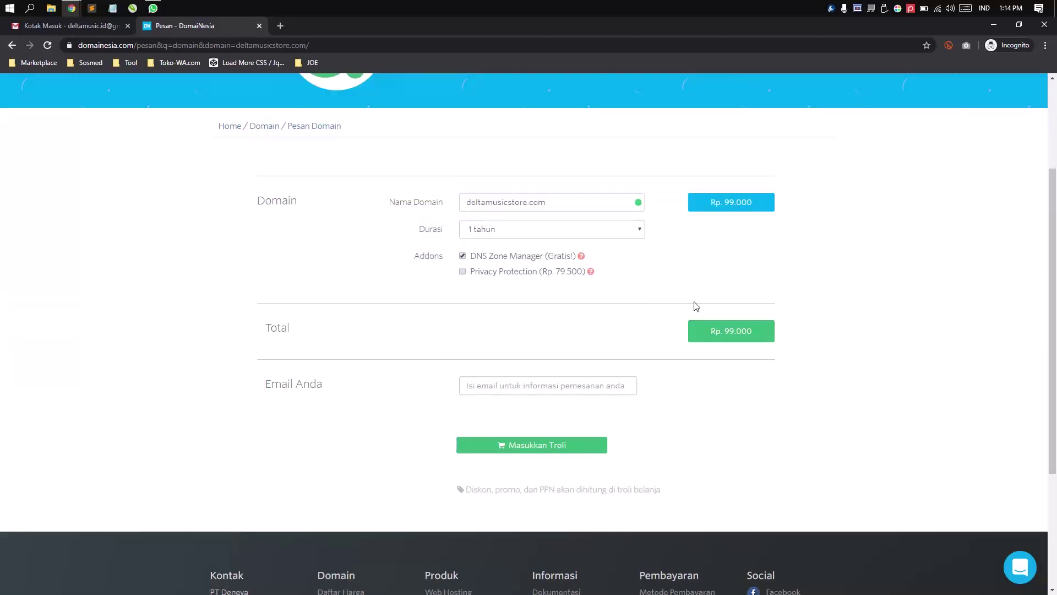
# - Copy the Gmail account's e-mail address and paste it into the Email Anda field
pyautogui.click(520, 379)
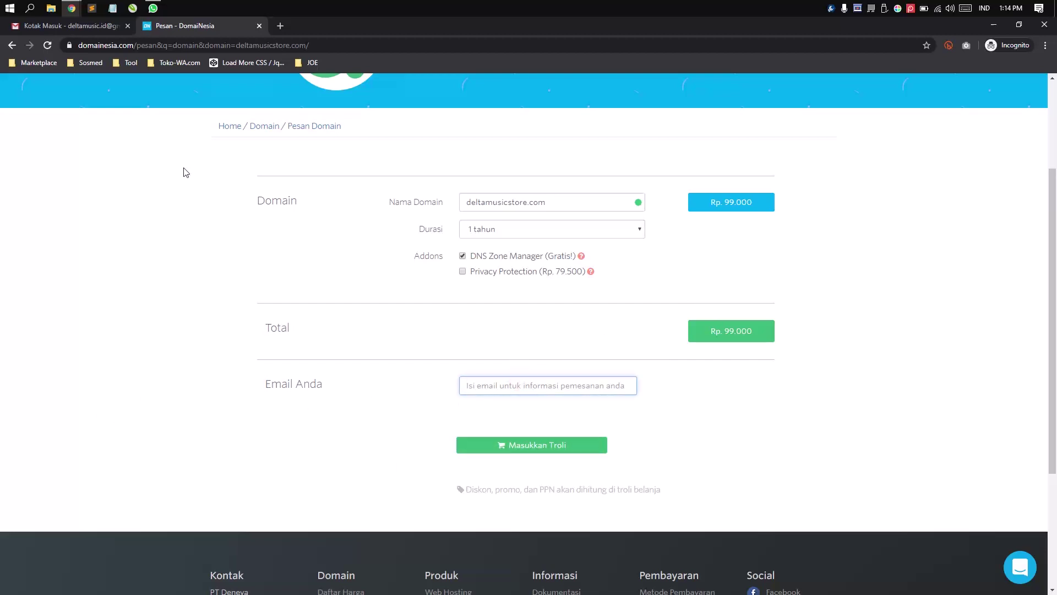
pyautogui.click(75, 28)
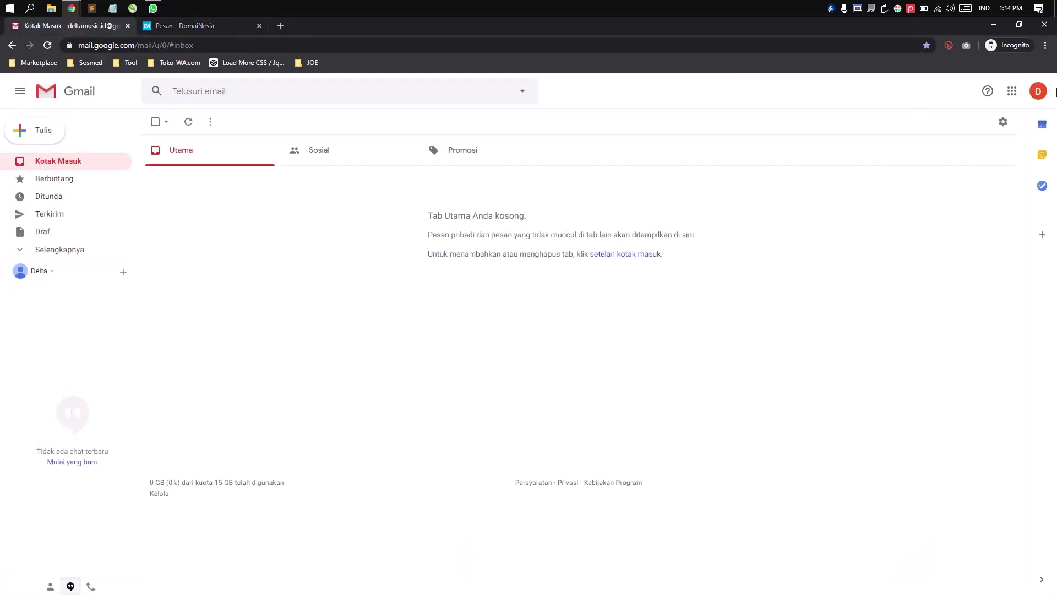
pyautogui.click(1038, 91)
pyautogui.moveTo(946, 176); pyautogui.dragTo(908, 176)
pyautogui.hotkey('ctrl', 'c')
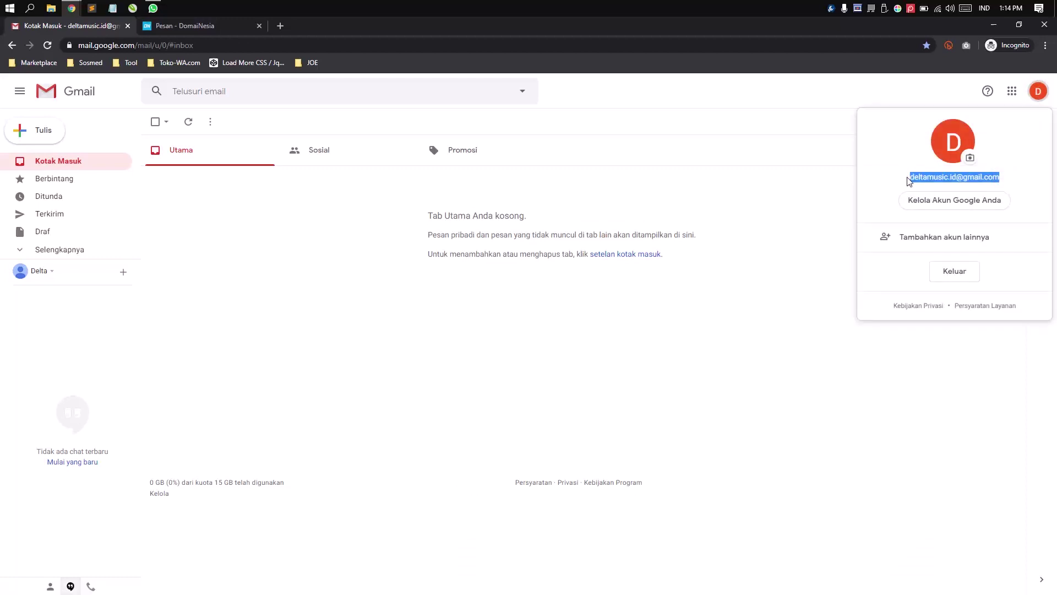
pyautogui.press('Escape')
pyautogui.click(1037, 93)
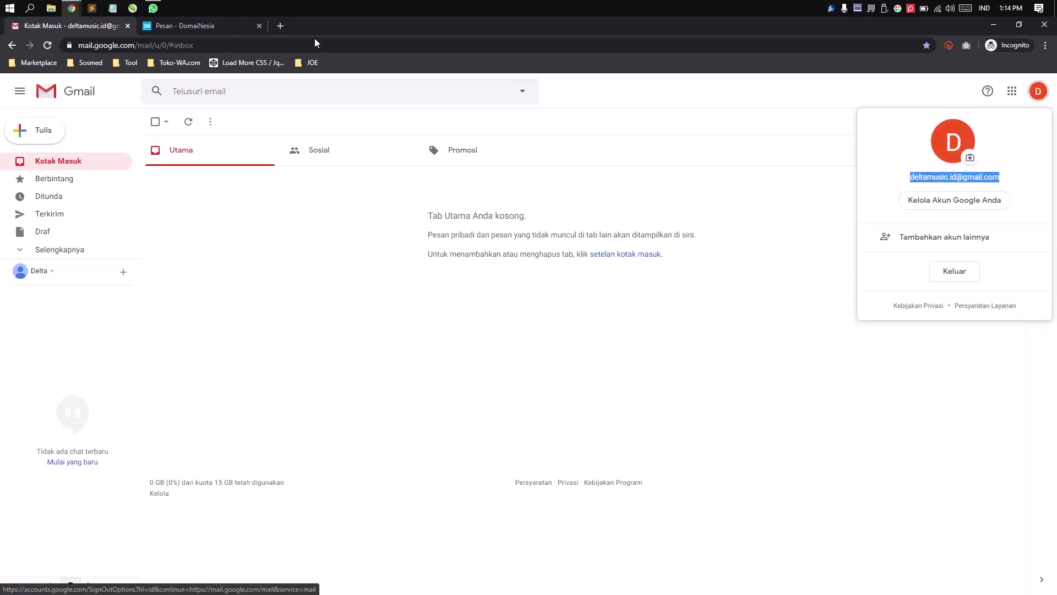
pyautogui.click(194, 26)
pyautogui.click(573, 385)
pyautogui.hotkey('ctrl', 'v')
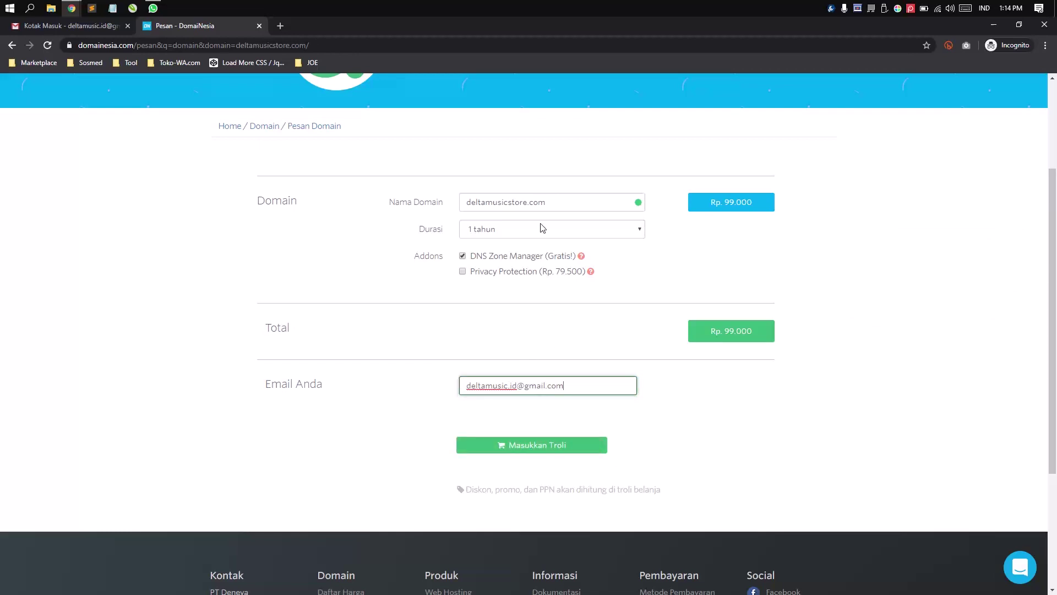
# - Check deltamusicstore.com and the e-mail on the form, then submit with Masukkan Troli
pyautogui.moveTo(554, 202); pyautogui.dragTo(441, 205)
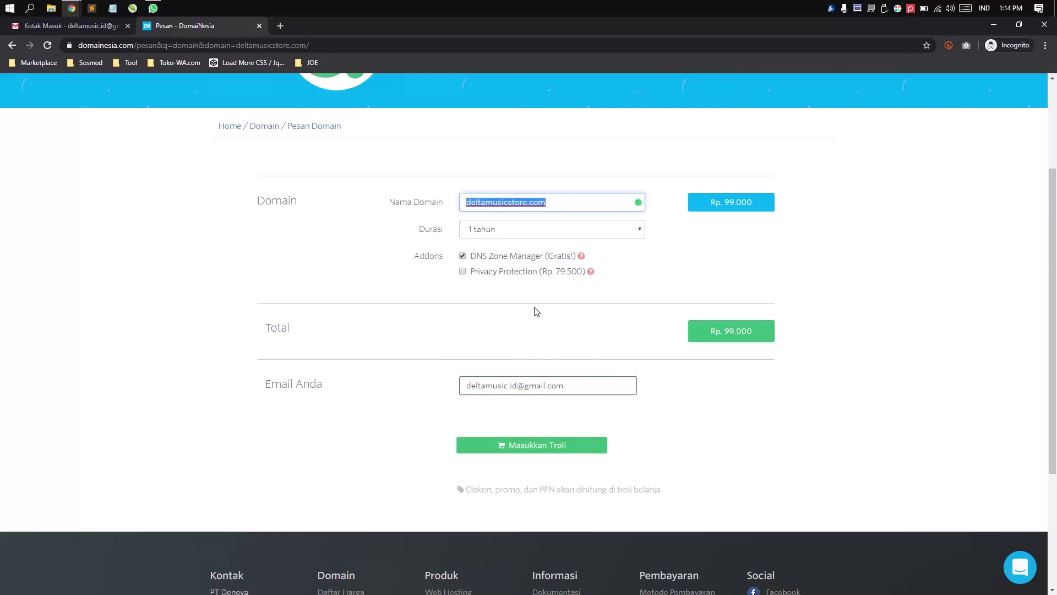
pyautogui.click(703, 292)
pyautogui.moveTo(575, 392); pyautogui.dragTo(446, 400)
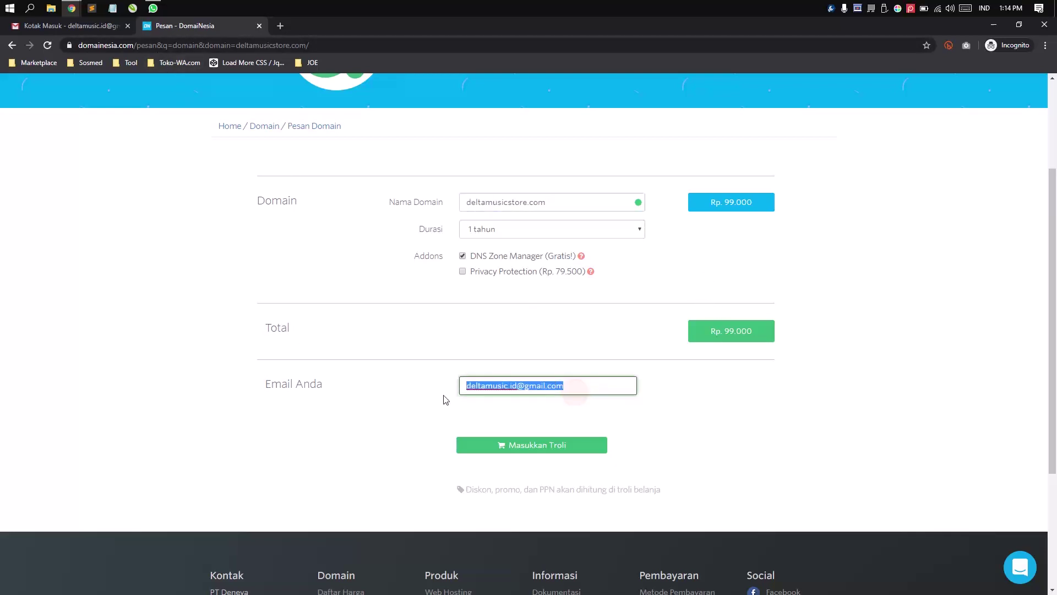
pyautogui.click(520, 447)
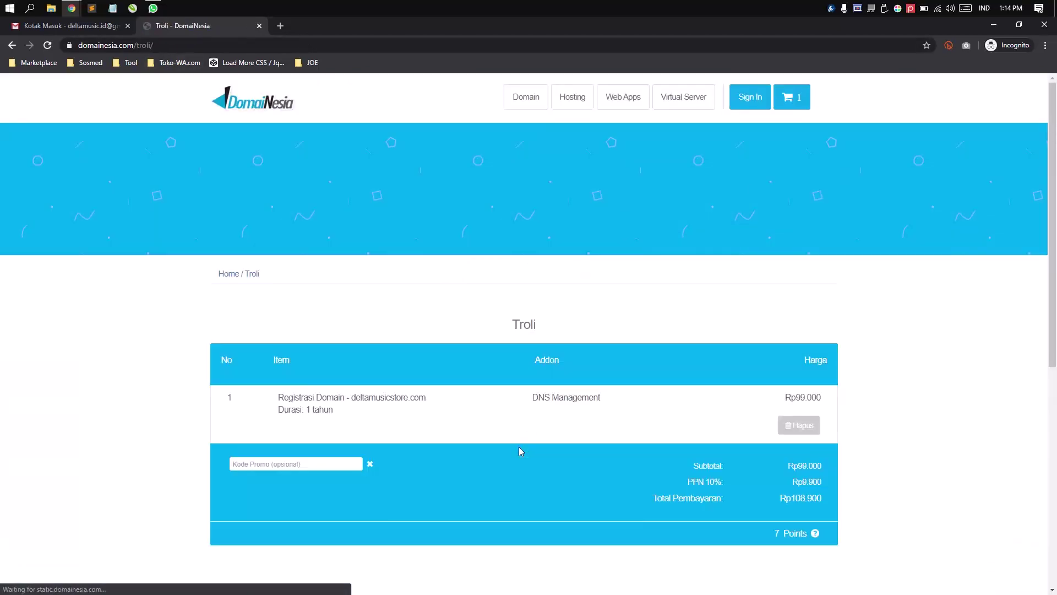
# - Scroll to the Troli sign-in form and switch it to the Daftar sign-up form
pyautogui.scroll(-2, 519, 447)
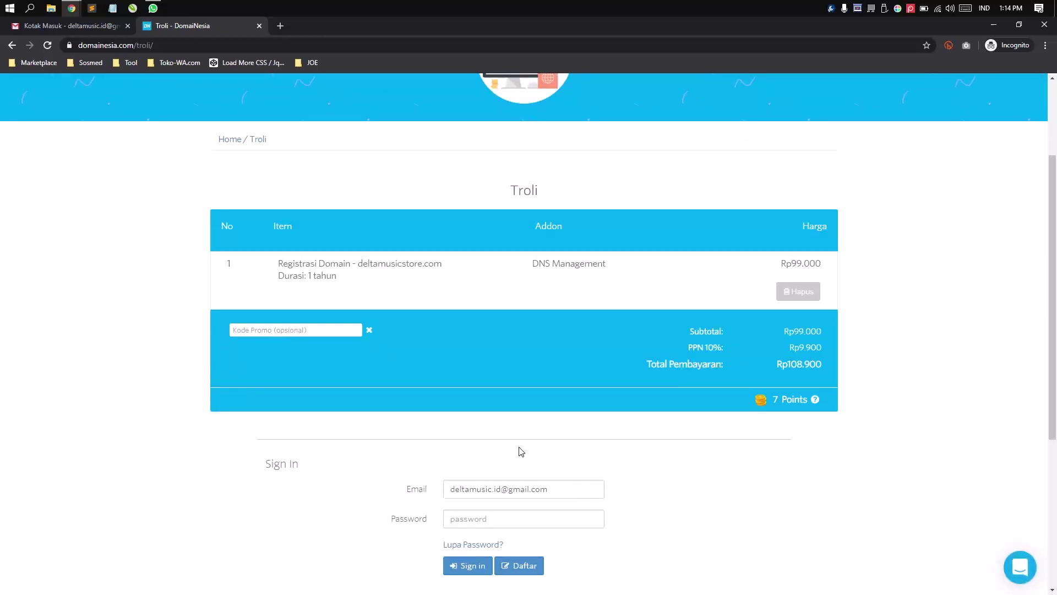
pyautogui.scroll(-2, 479, 423)
pyautogui.scroll(4, 550, 264)
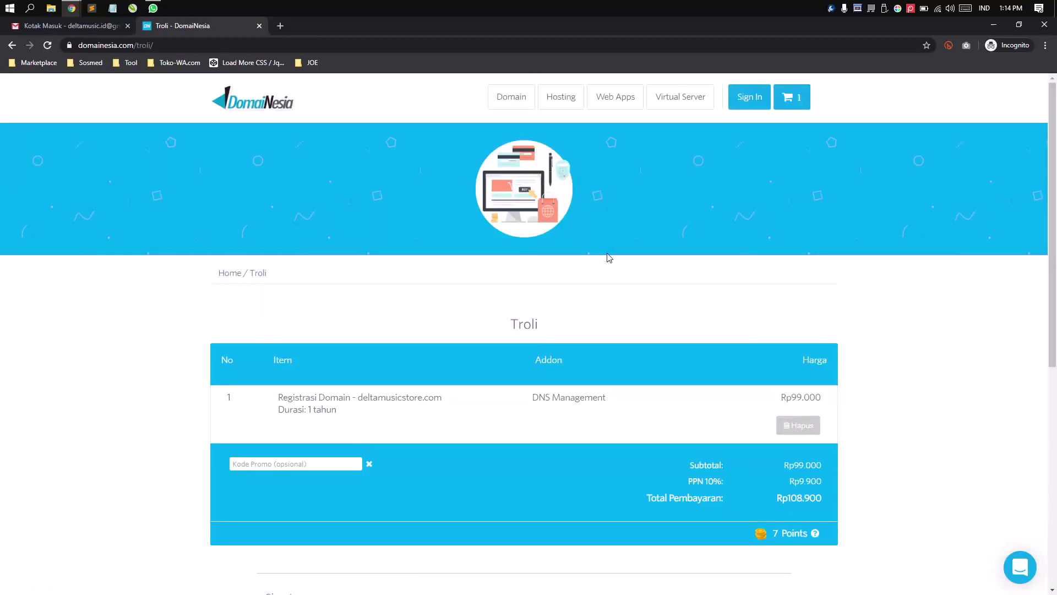
pyautogui.scroll(-2, 456, 357)
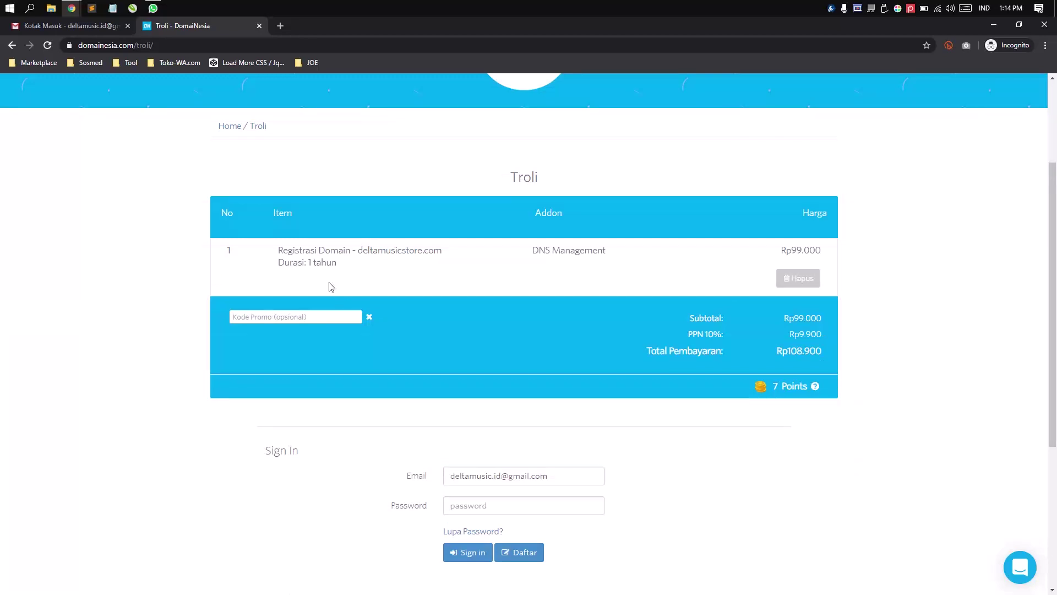
pyautogui.scroll(-2, 620, 340)
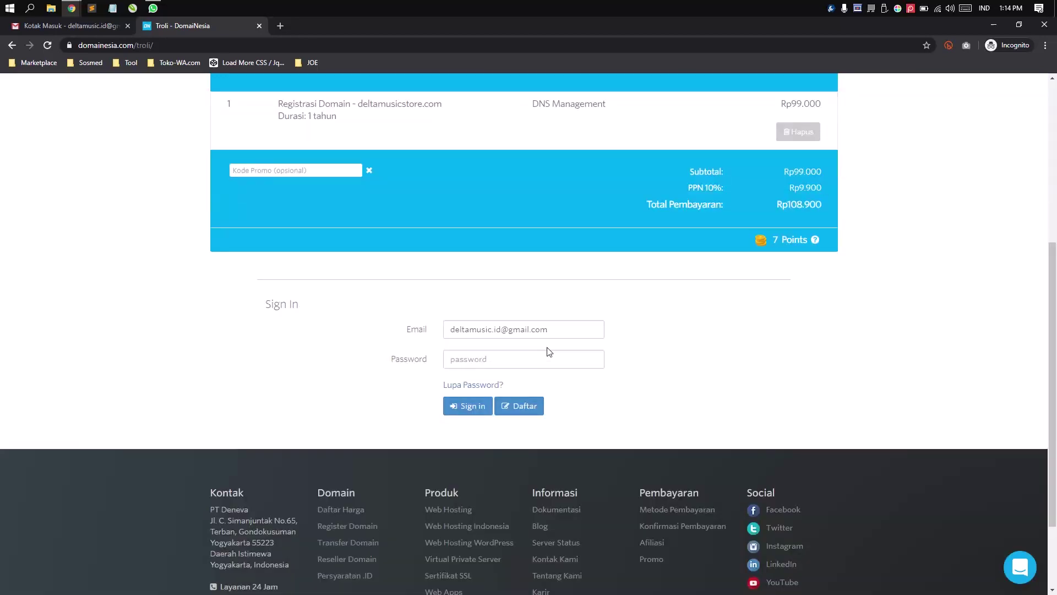
pyautogui.click(509, 332)
pyautogui.click(523, 355)
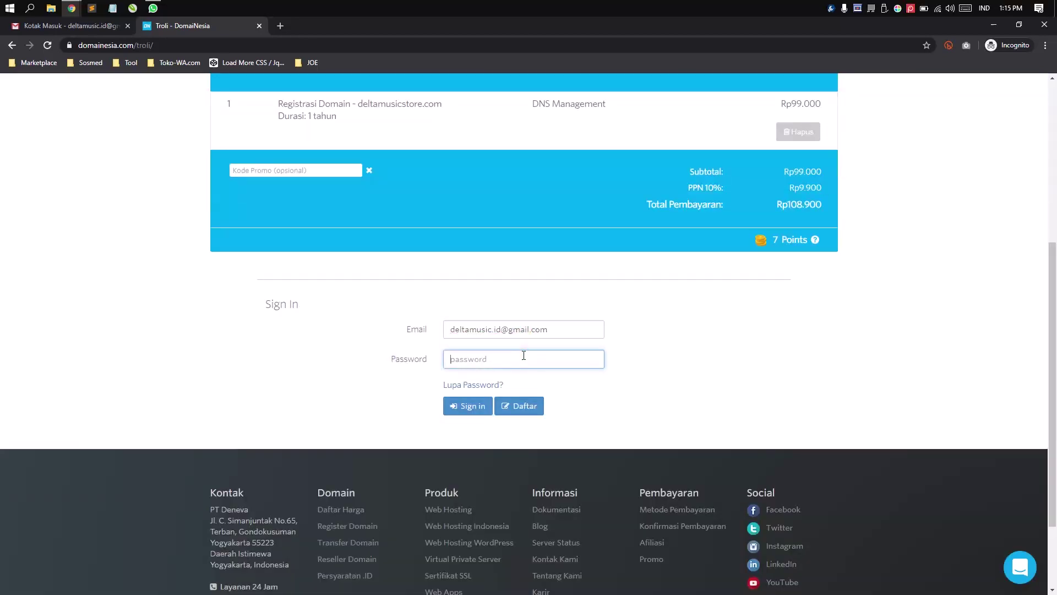
pyautogui.click(537, 404)
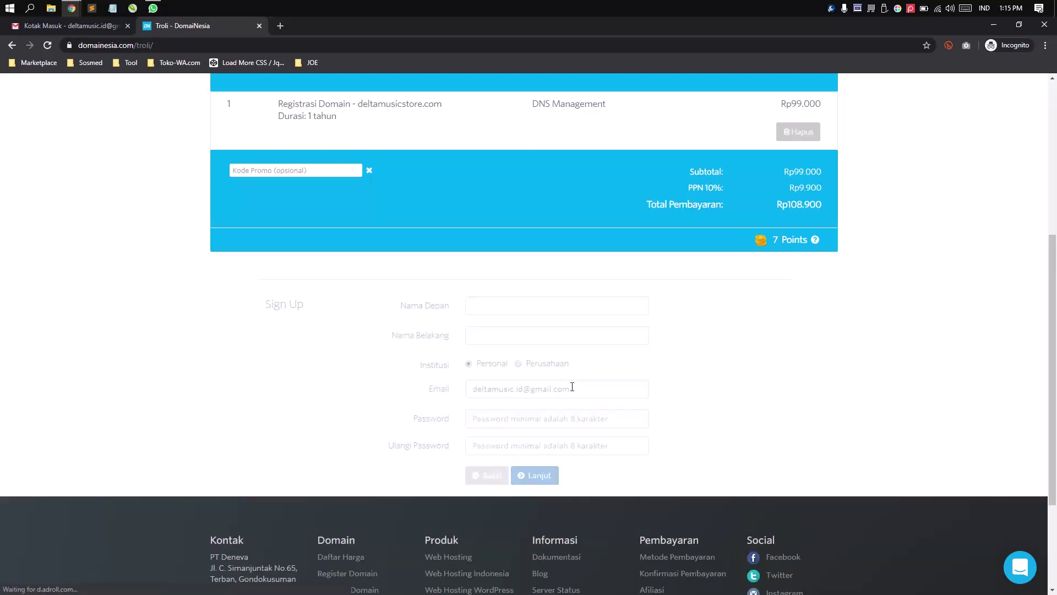
# - Enter first name DeltaStore and paste the account password into both password fields
pyautogui.click(500, 306)
pyautogui.write('Delta Mus')
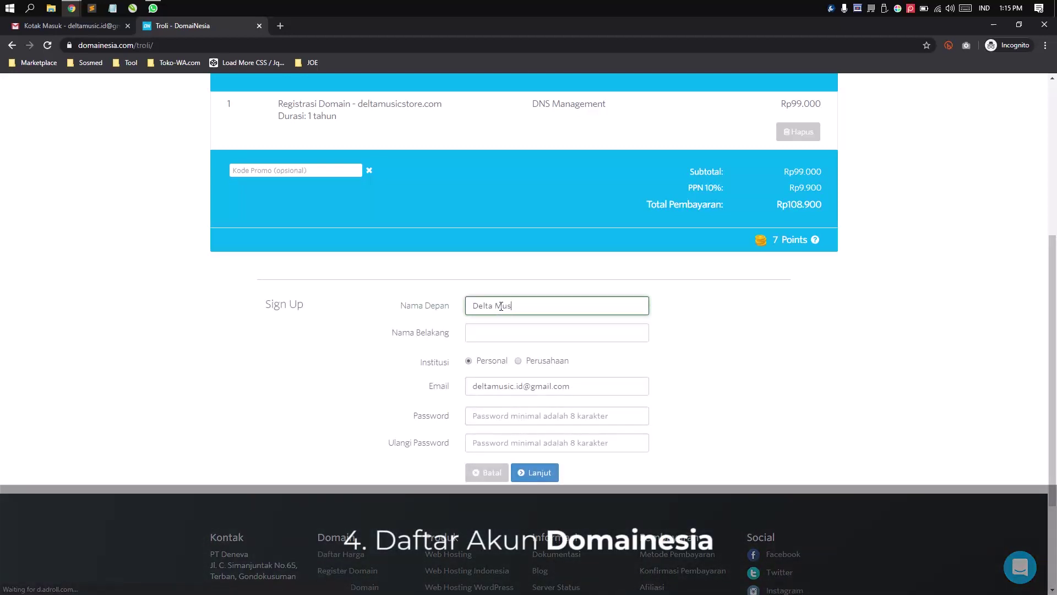
pyautogui.write('Store')
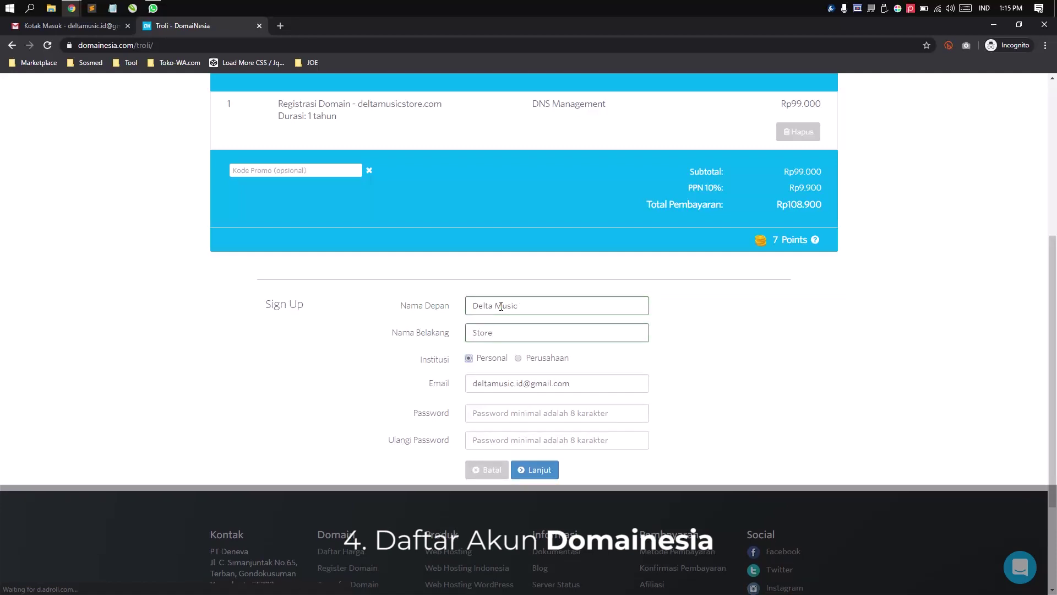
pyautogui.click(562, 417)
pyautogui.hotkey('ctrl', 'v')
pyautogui.press('Tab')
pyautogui.hotkey('ctrl', 'v')
# - Fill in address Jl. 123, city Bandung and postal code 40241
pyautogui.scroll(-2, 633, 451)
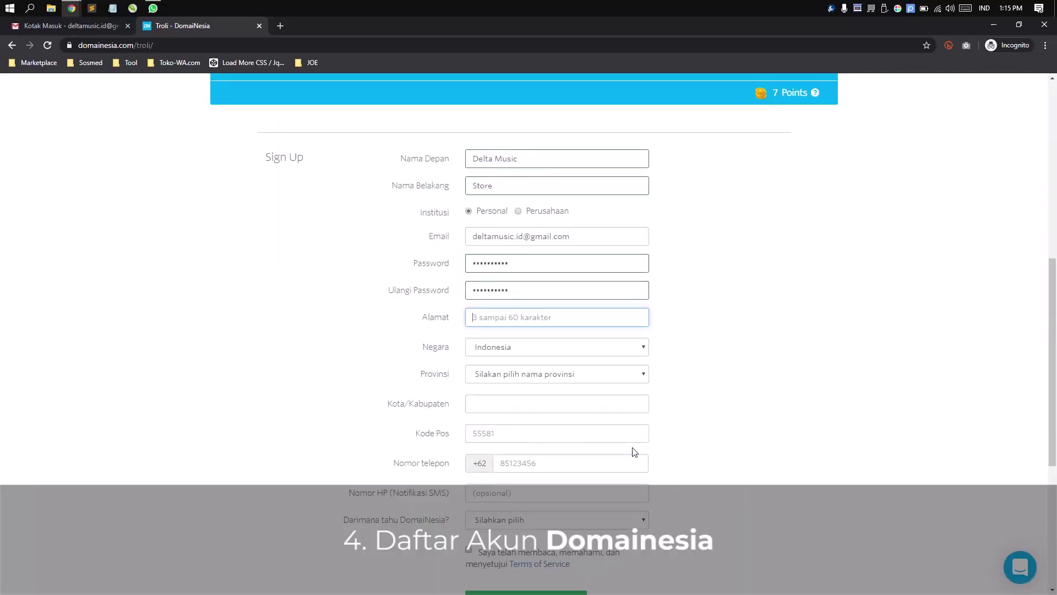
pyautogui.press('Tab')
pyautogui.write('Jl. 123')
pyautogui.press('Tab')
pyautogui.press('Tab')
pyautogui.press('Tab')
pyautogui.write('Bandung')
pyautogui.press('Tab')
pyautogui.write('40431')
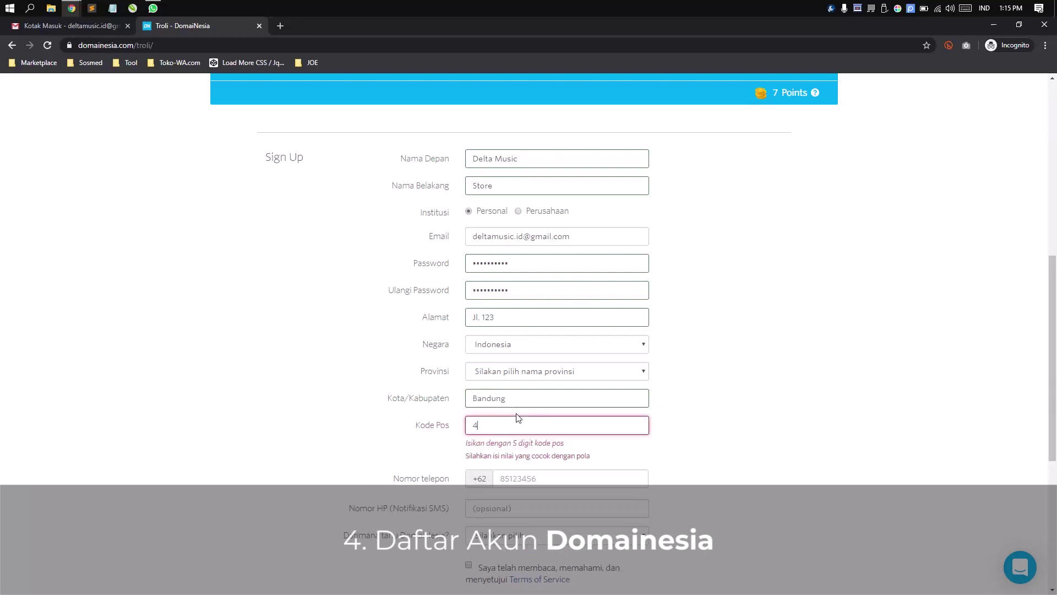
pyautogui.press('Tab')
pyautogui.doubleClick(491, 429)
pyautogui.write('40241')
pyautogui.click(525, 452)
# - Copy the contact's phone number from WhatsApp into the phone field, removing a hyphen
pyautogui.click(153, 8)
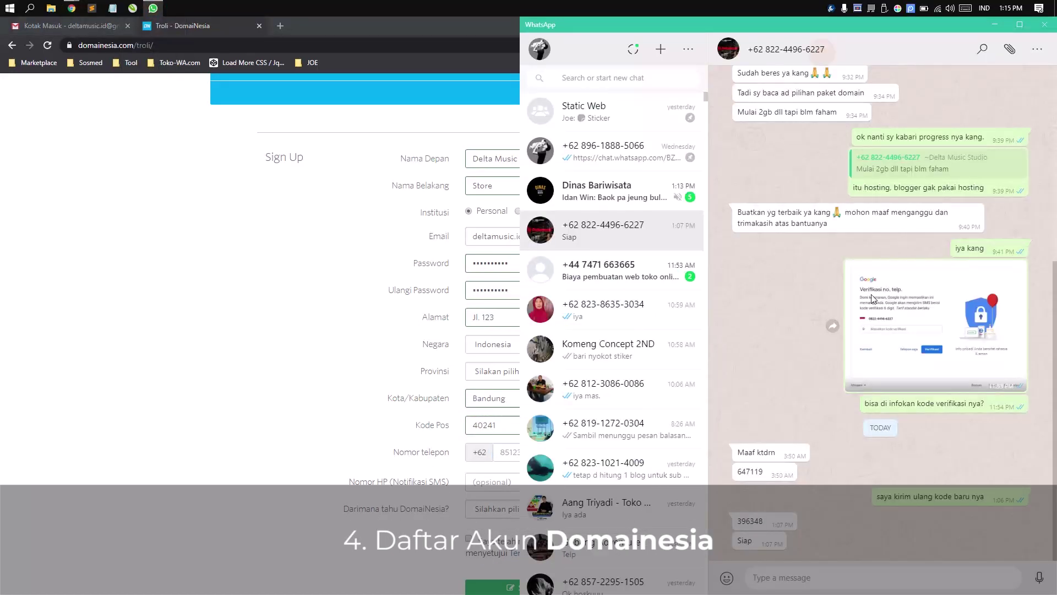
pyautogui.click(779, 47)
pyautogui.moveTo(745, 209); pyautogui.dragTo(816, 210)
pyautogui.hotkey('ctrl', 'c')
pyautogui.click(524, 453)
pyautogui.hotkey('ctrl', 'v')
pyautogui.click(519, 451)
pyautogui.press('BackSpace')
pyautogui.press('Right')
pyautogui.press('Right')
pyautogui.press('Right')
pyautogui.press('Right')
pyautogui.press('Delete')
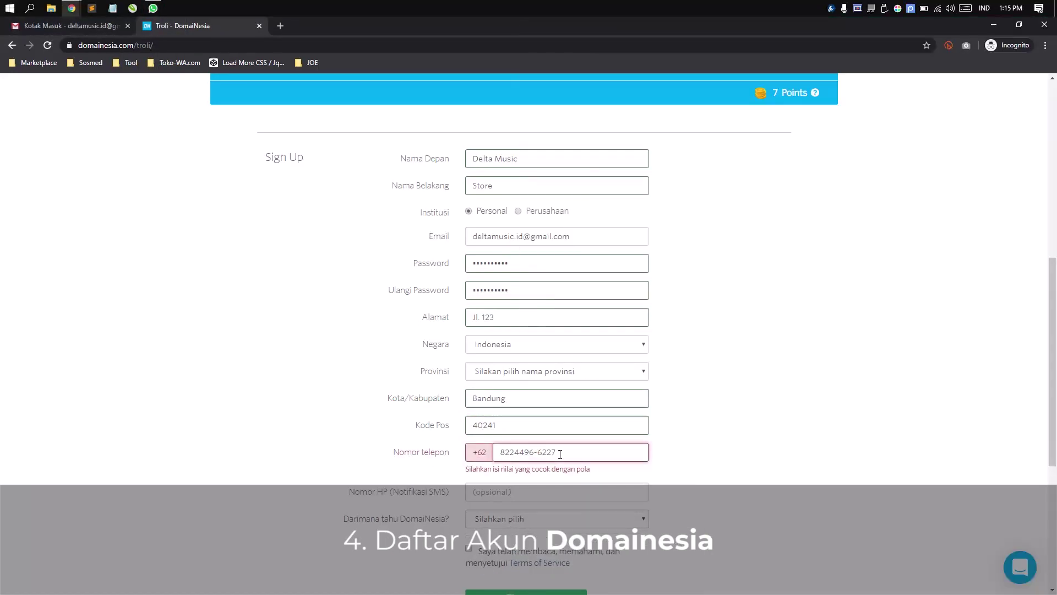
pyautogui.scroll(-3, 523, 385)
# - Add the SMS mobile number, choose Lainnya referral, accept terms, pick Jawa Barat, and sign up
pyautogui.click(503, 333)
pyautogui.write('0')
pyautogui.hotkey('ctrl', 'v')
pyautogui.click(540, 359)
pyautogui.click(523, 401)
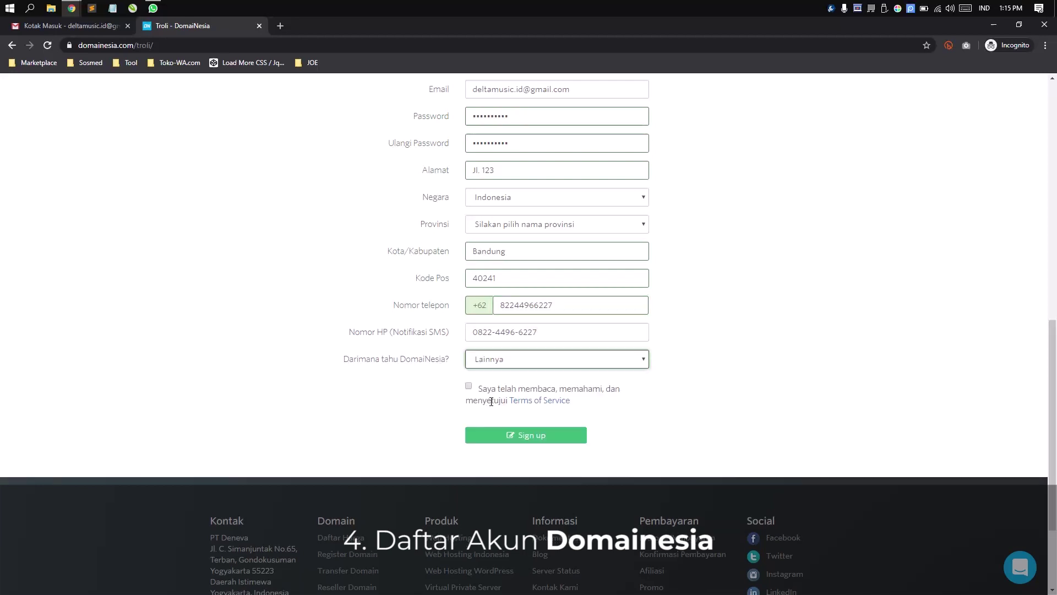
pyautogui.click(540, 439)
pyautogui.click(545, 370)
pyautogui.click(524, 502)
pyautogui.scroll(-3, 550, 386)
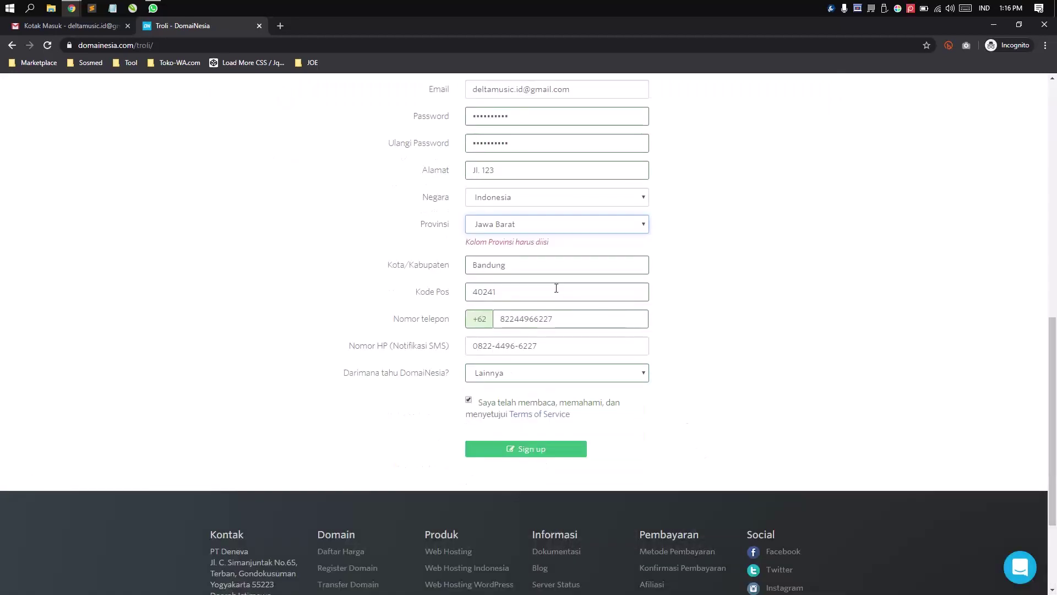
pyautogui.click(754, 301)
pyautogui.click(530, 454)
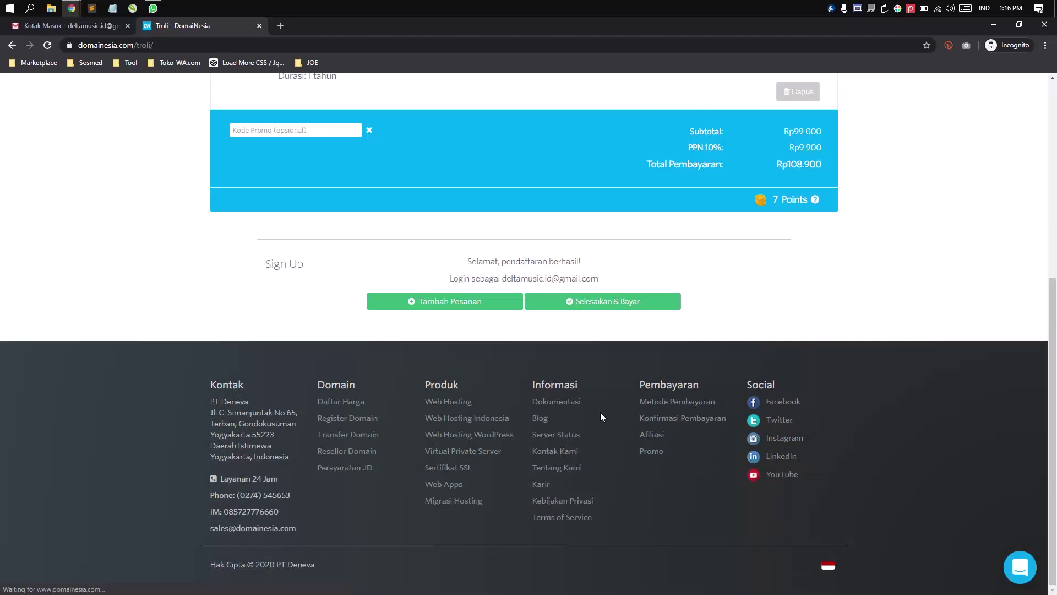
# - Finish checkout with Selesaikan & Bayar and highlight the invoice page address
pyautogui.click(633, 300)
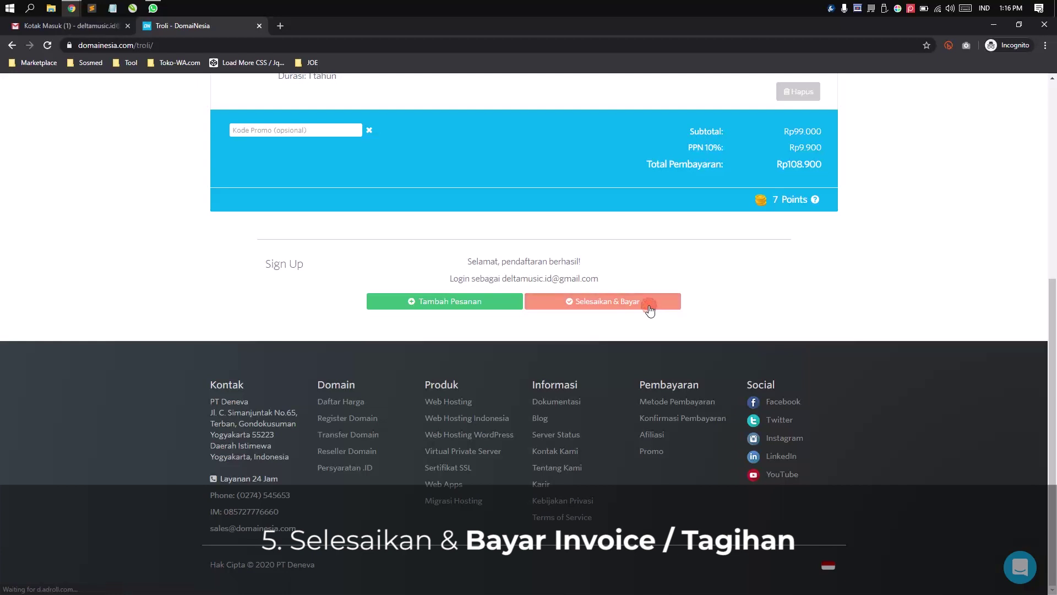
pyautogui.click(649, 306)
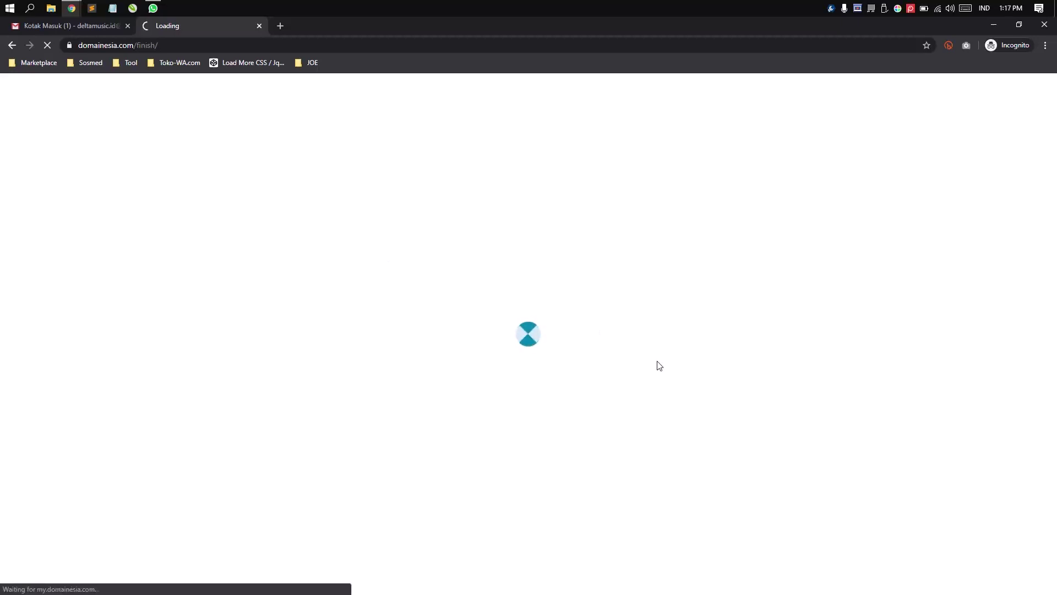
pyautogui.moveTo(168, 46); pyautogui.dragTo(68, 44)
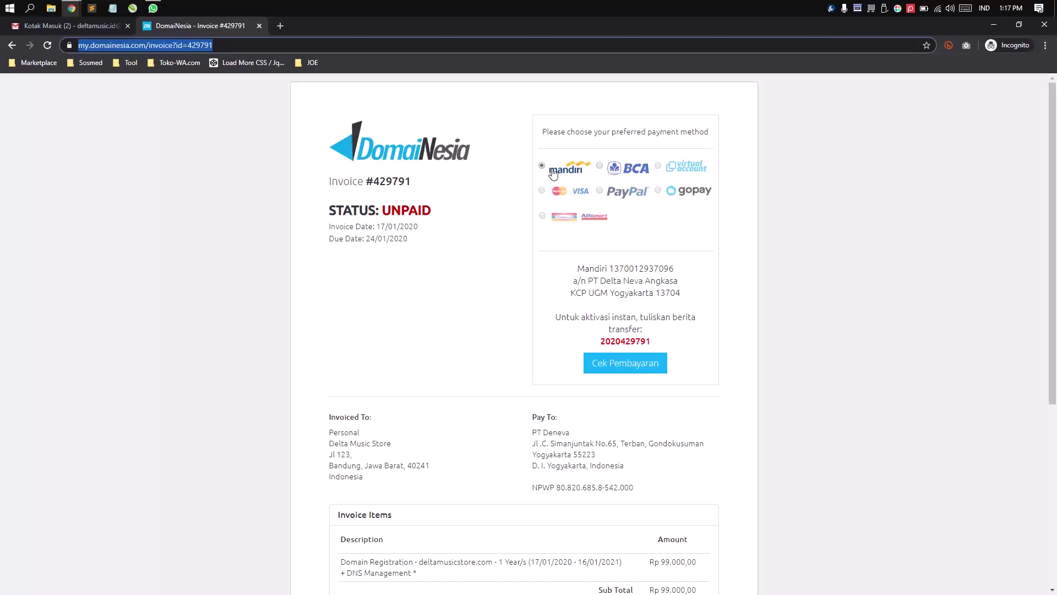
# - Select BCA transfer as the payment method and point out the invoice number
pyautogui.click(628, 168)
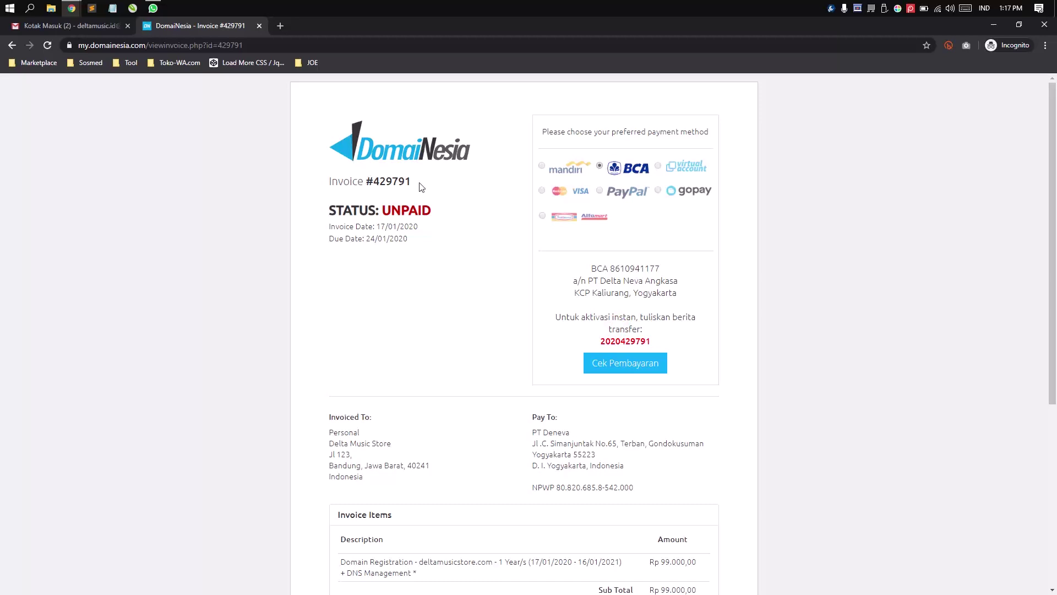
pyautogui.moveTo(420, 185); pyautogui.dragTo(350, 180)
pyautogui.scroll(-5, 526, 369)
pyautogui.scroll(-2, 524, 367)
pyautogui.scroll(5, 524, 368)
pyautogui.scroll(-3, 617, 425)
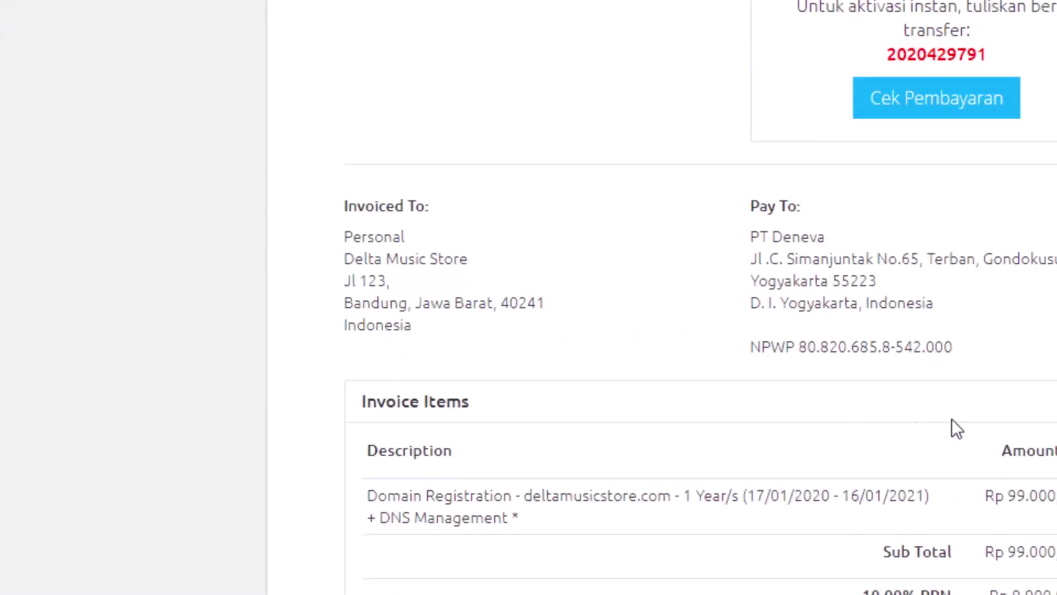
pyautogui.scroll(3, 970, 336)
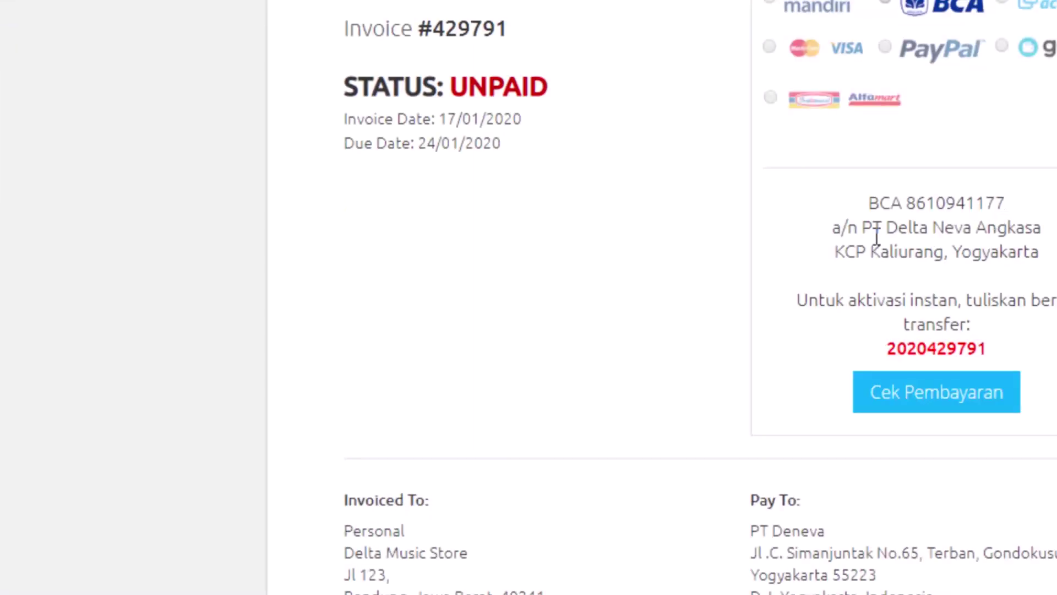
pyautogui.click(894, 219)
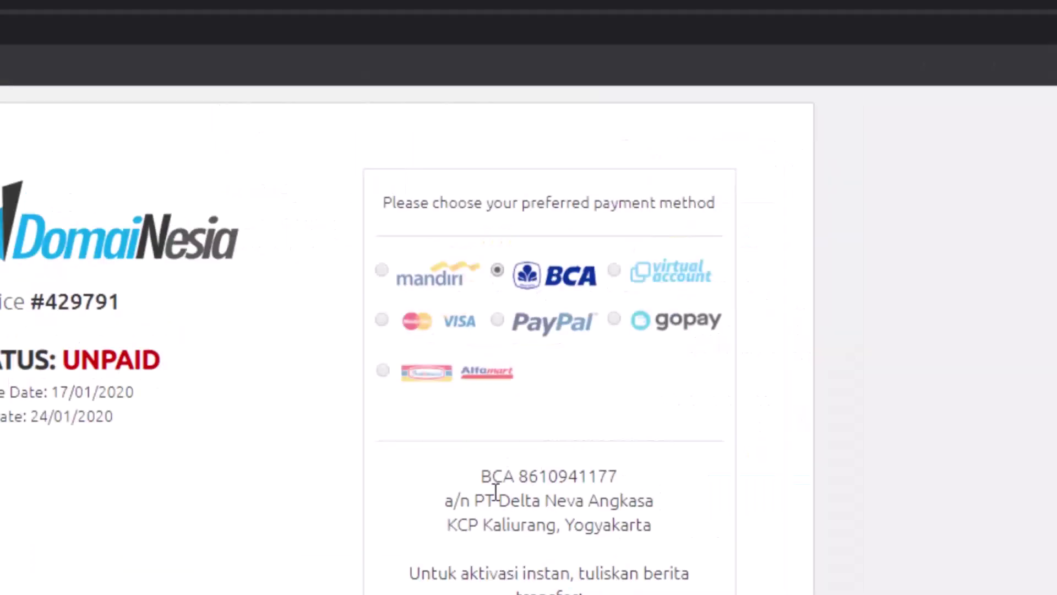
# - Highlight the BCA account number and the red transfer reference code
pyautogui.moveTo(486, 480); pyautogui.dragTo(685, 553)
pyautogui.click(651, 500)
pyautogui.moveTo(519, 477); pyautogui.dragTo(623, 477)
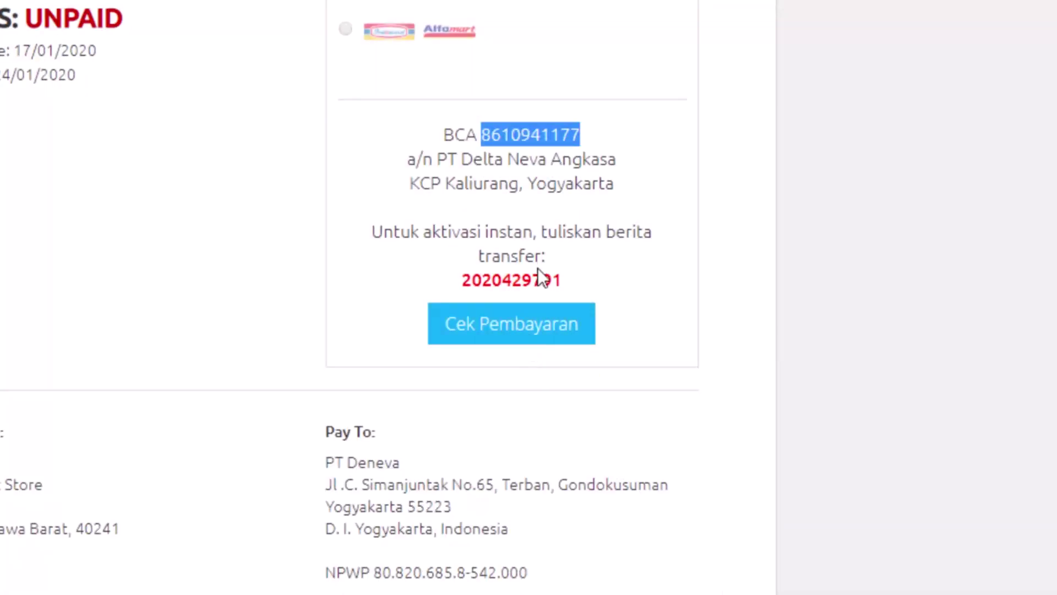
pyautogui.doubleClick(532, 281)
pyautogui.click(611, 272)
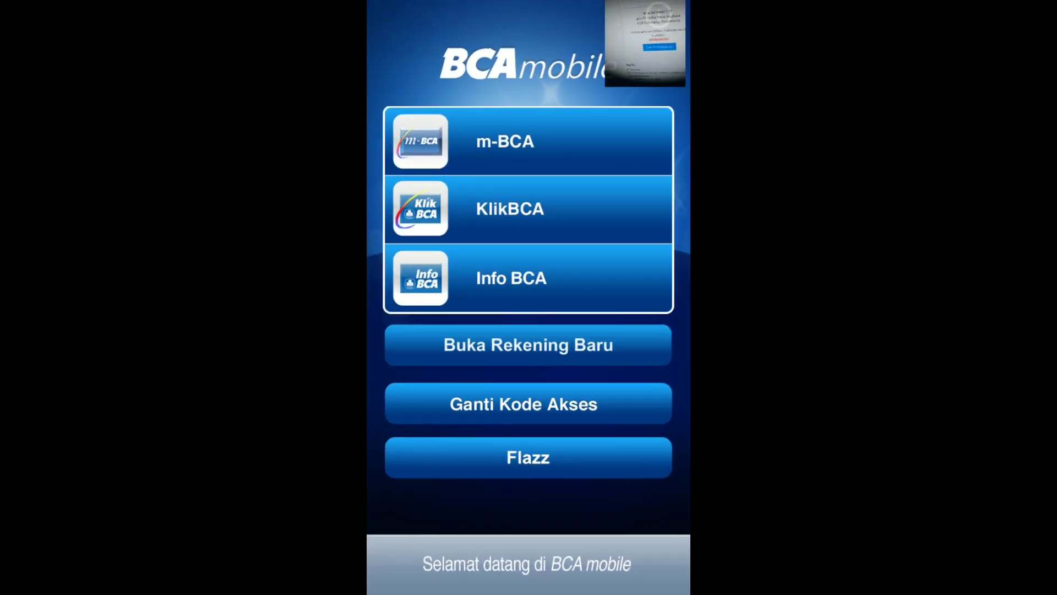
# - Log in to m-BCA with the PIN and open the account-to-account transfer form
pyautogui.click(575, 134)
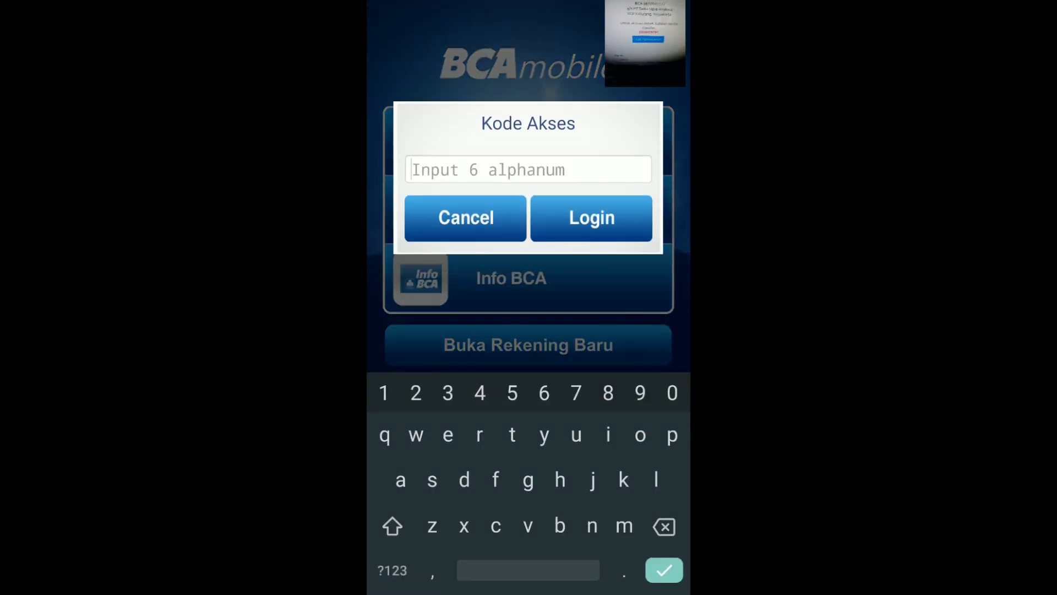
pyautogui.write('1111111')
pyautogui.click(591, 218)
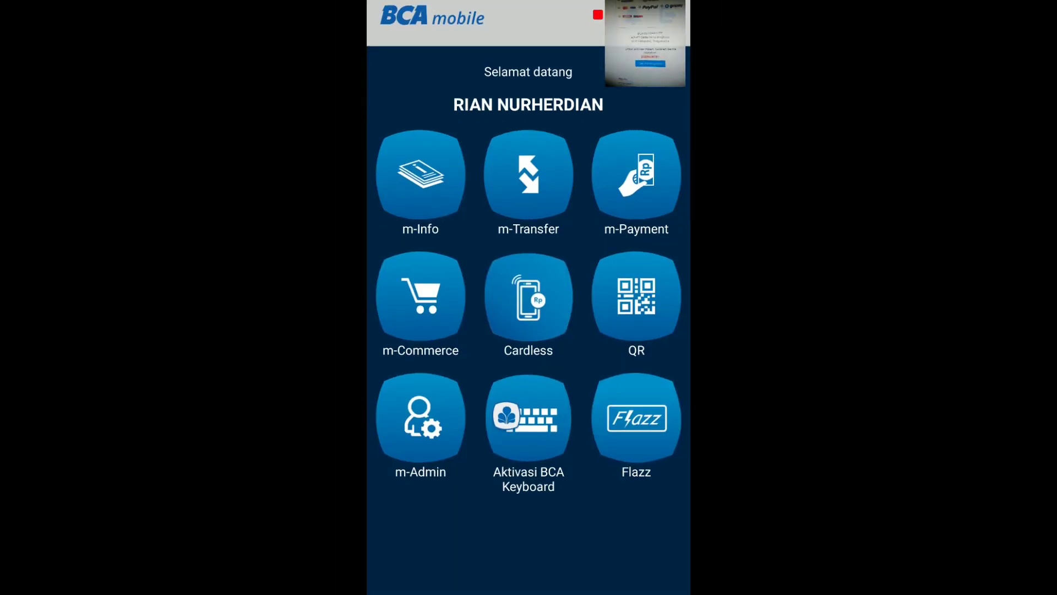
pyautogui.click(528, 174)
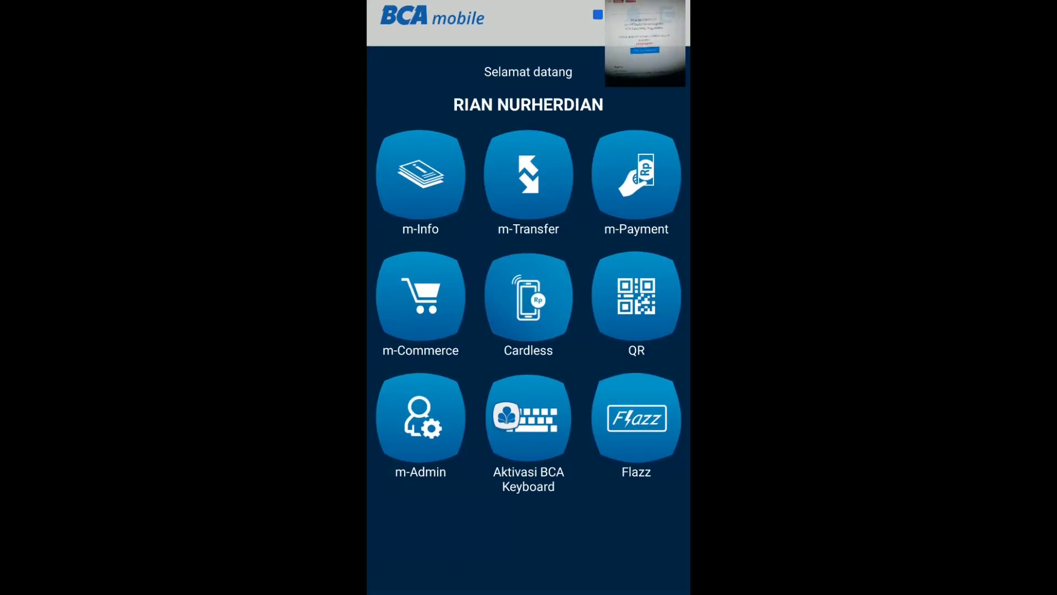
pyautogui.moveTo(545, 487); pyautogui.dragTo(606, 442)
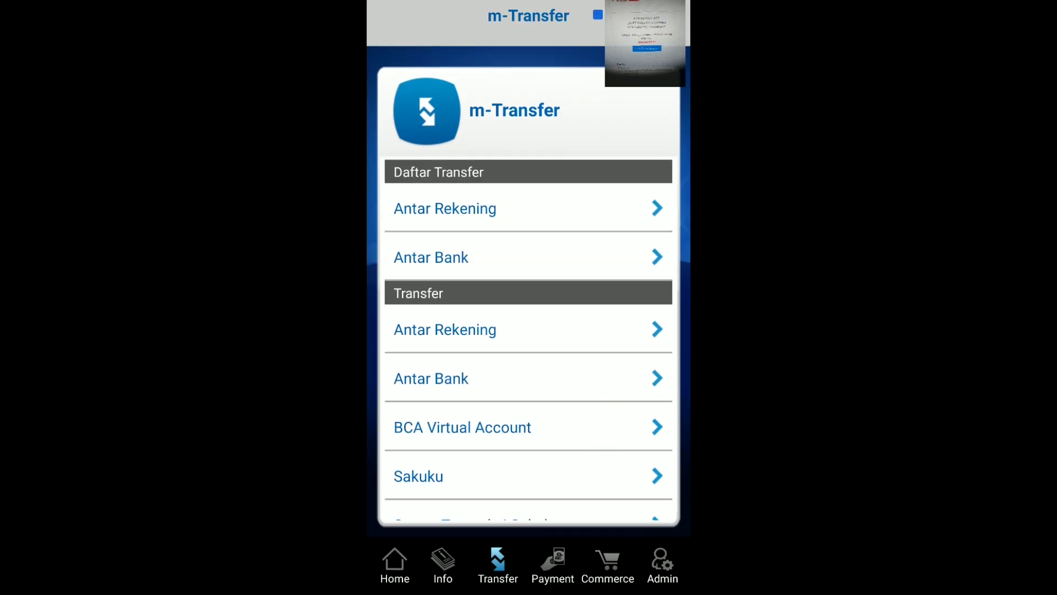
pyautogui.click(571, 332)
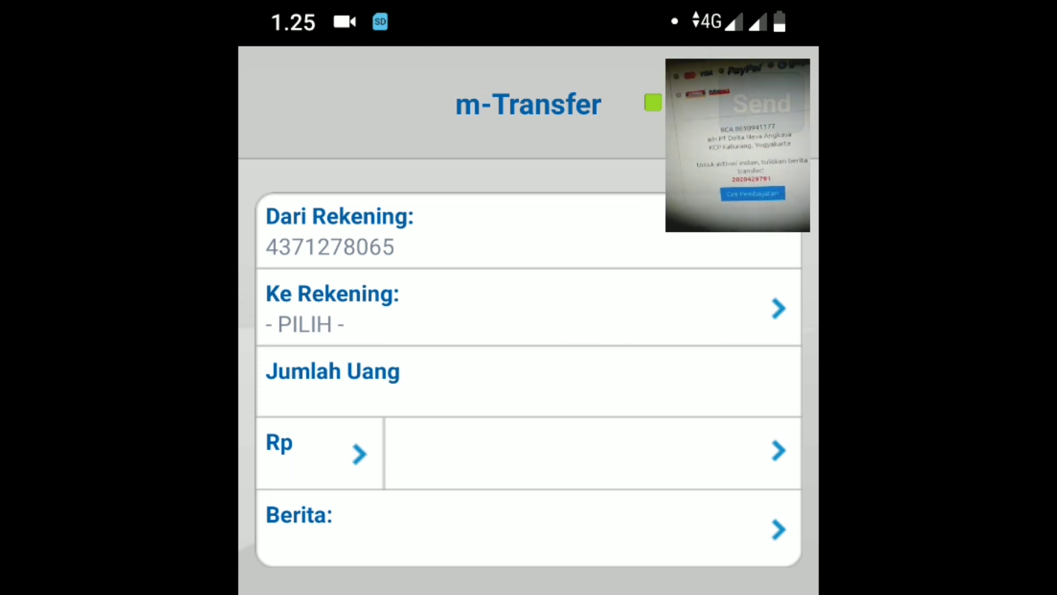
# - Choose saved payee DELTA NEVA ANGKASA PT and enter a transfer amount of Rp 108,900
pyautogui.click(710, 292)
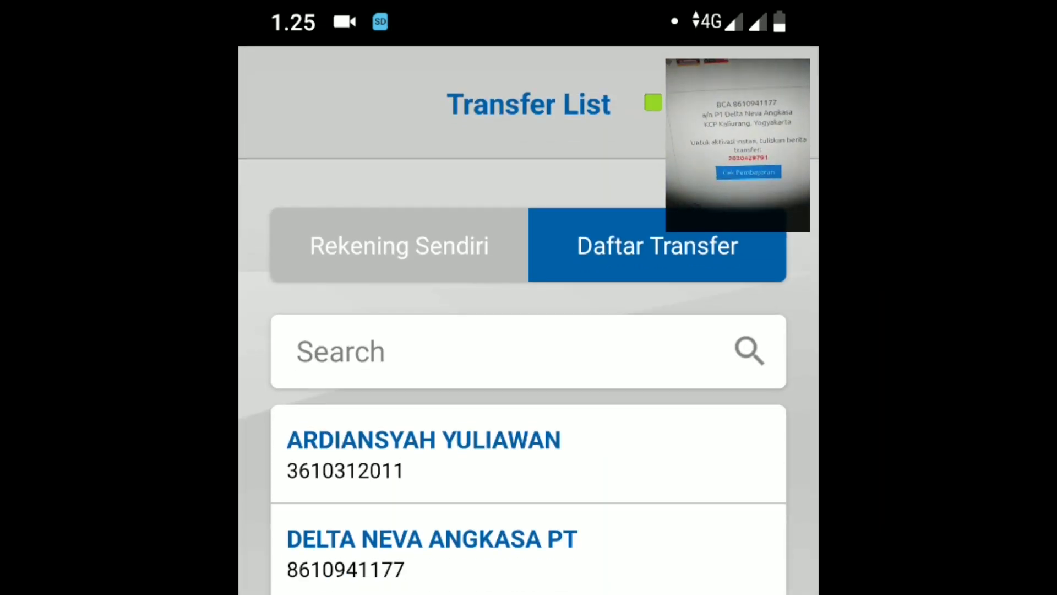
pyautogui.click(432, 548)
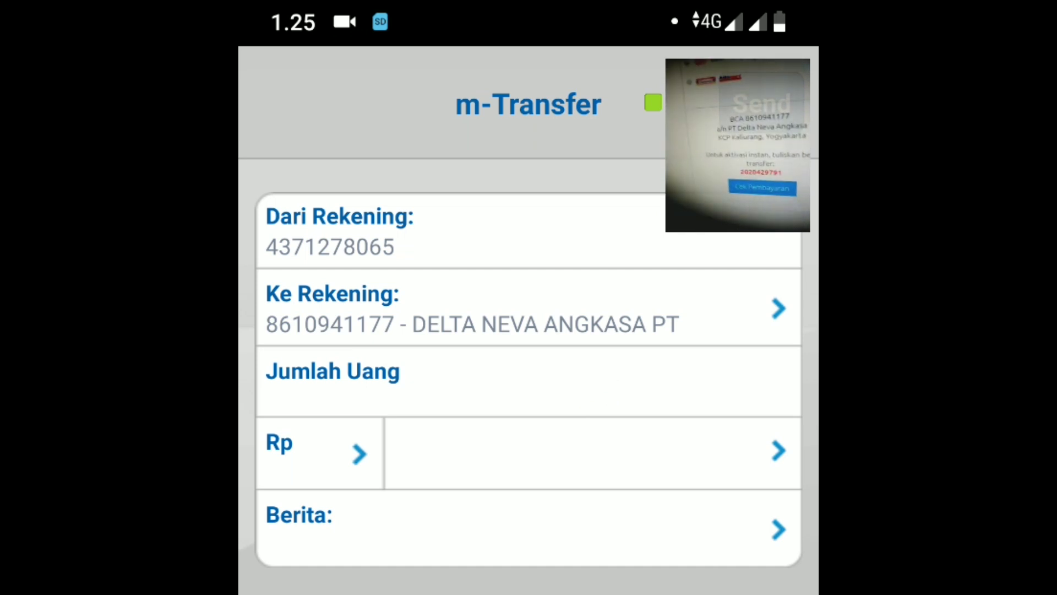
pyautogui.click(515, 456)
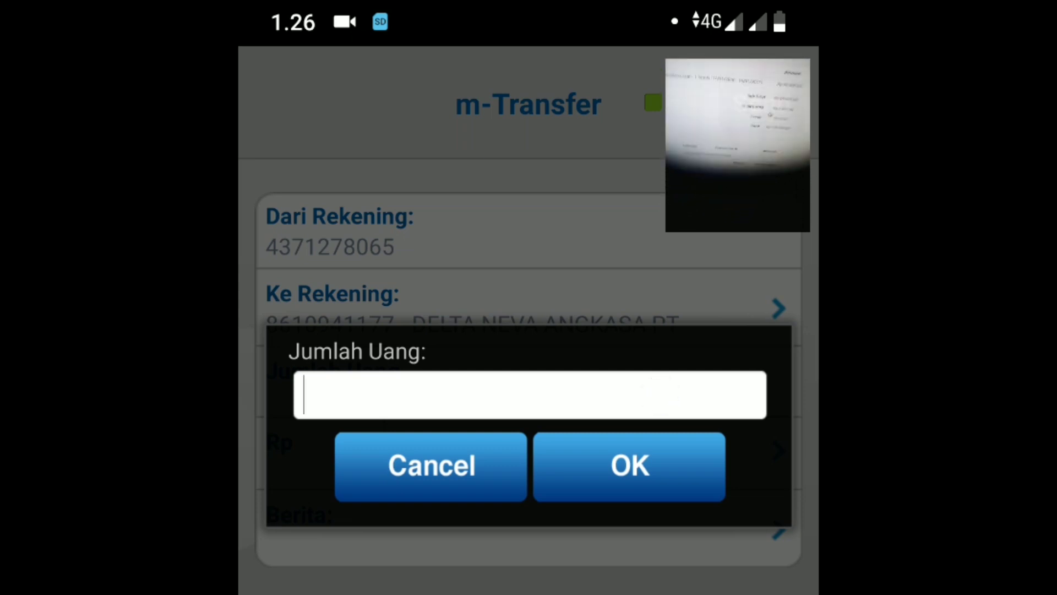
pyautogui.write('10')
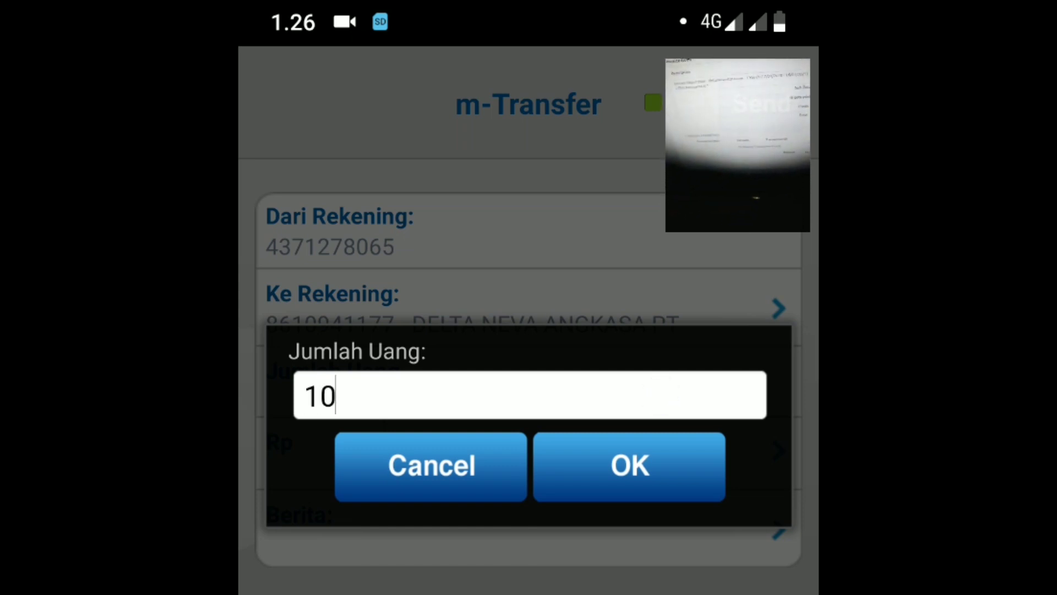
pyautogui.write('8')
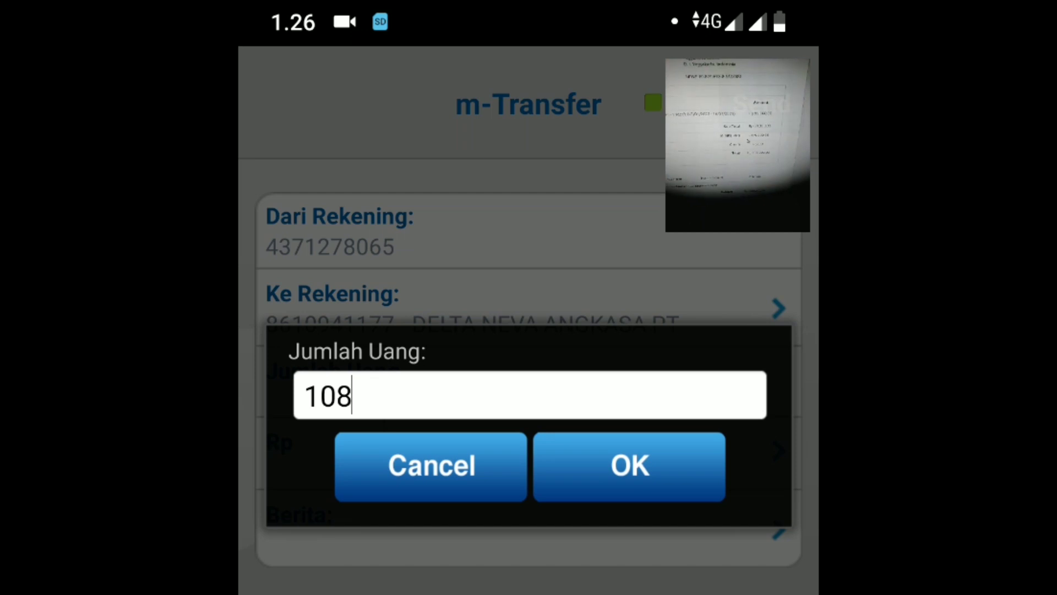
pyautogui.write('900')
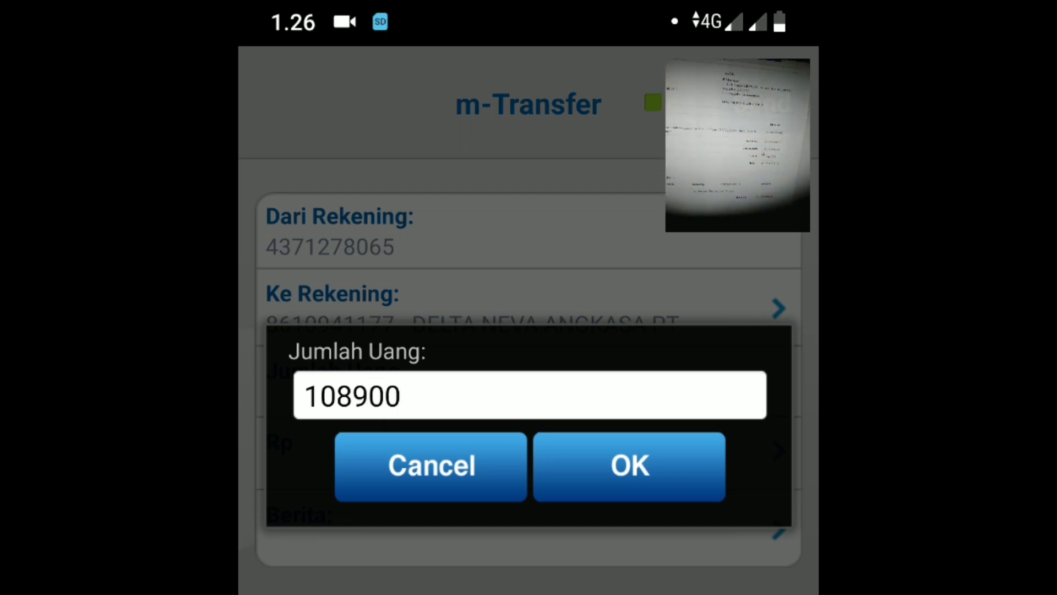
pyautogui.click(630, 466)
# - Add the invoice payment reference as the transfer note and submit the transfer
pyautogui.click(637, 533)
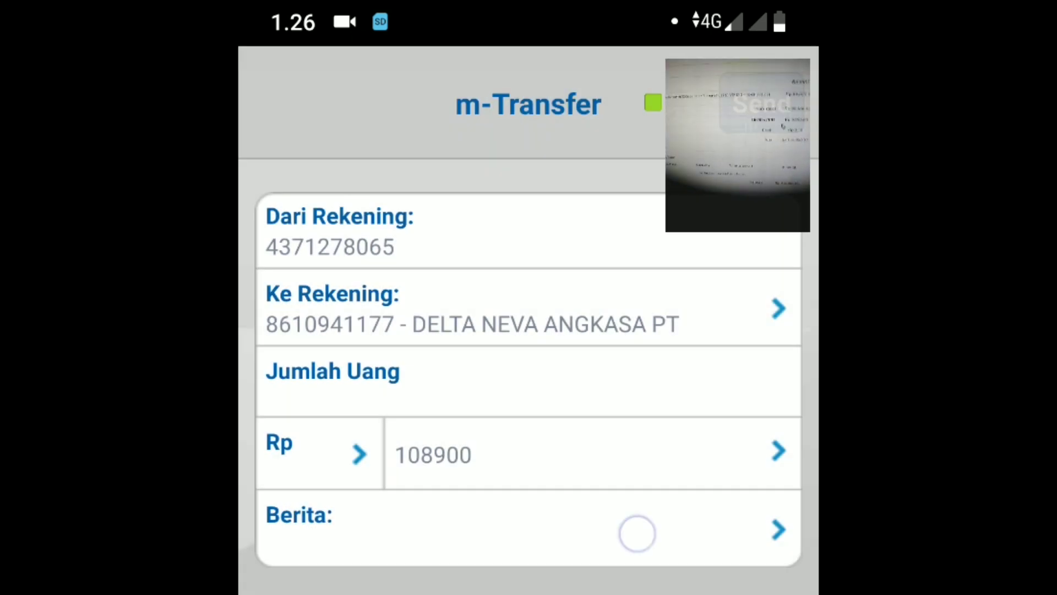
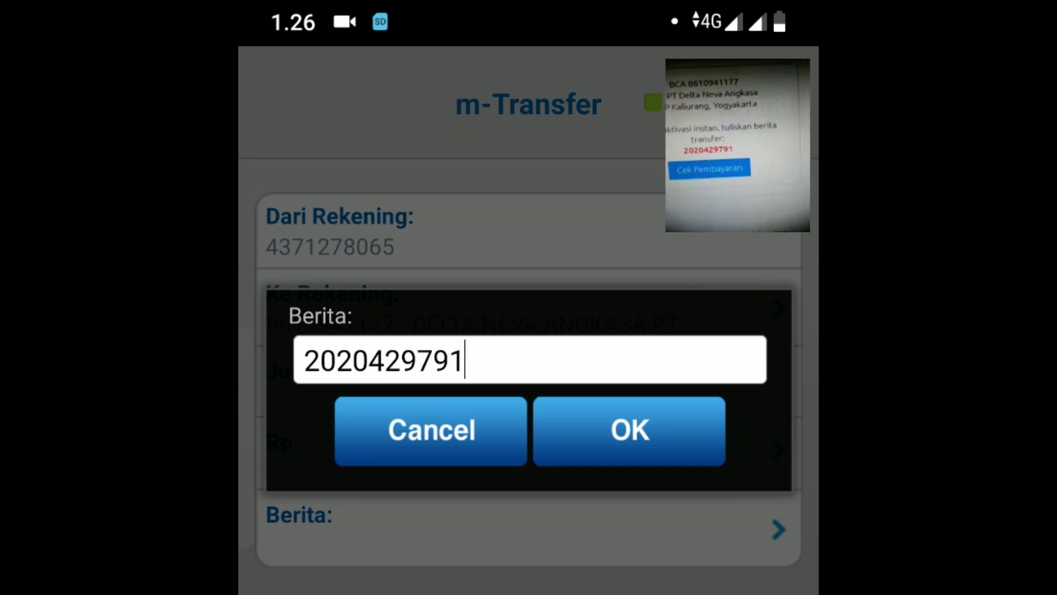
pyautogui.click(679, 430)
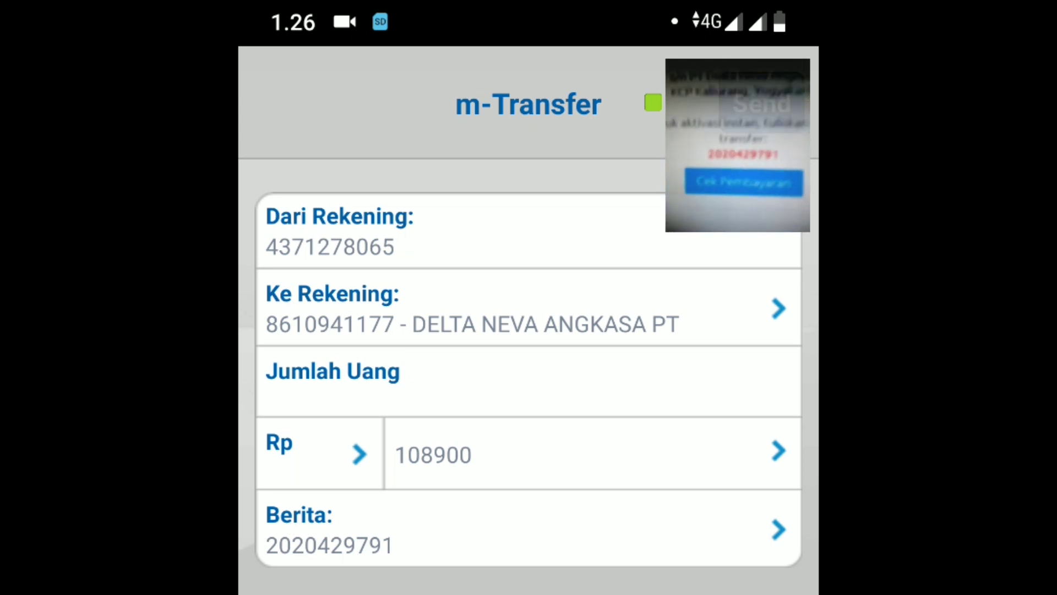
pyautogui.click(737, 143)
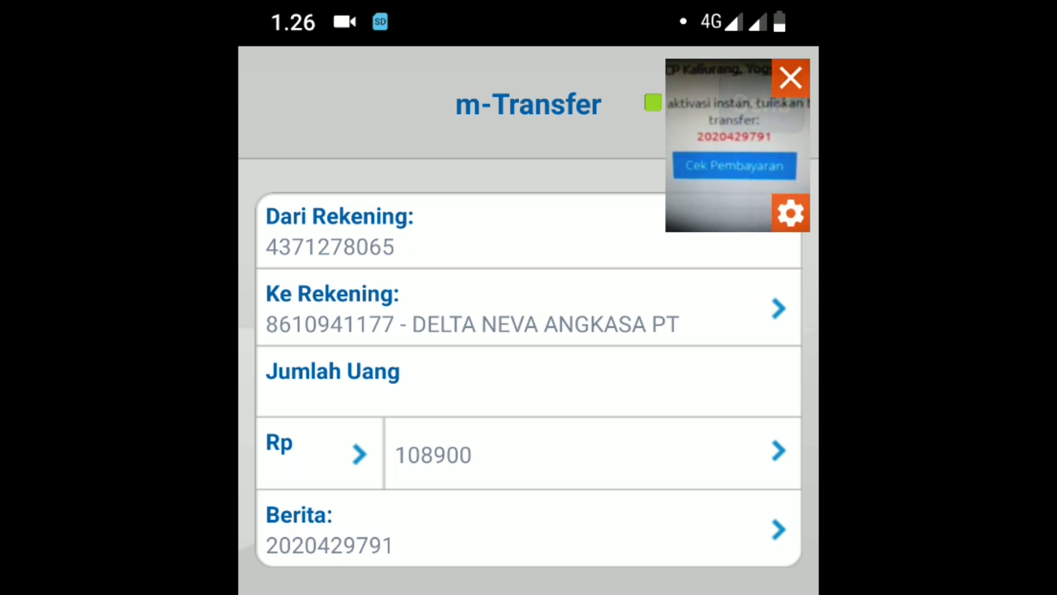
pyautogui.click(790, 77)
pyautogui.click(773, 115)
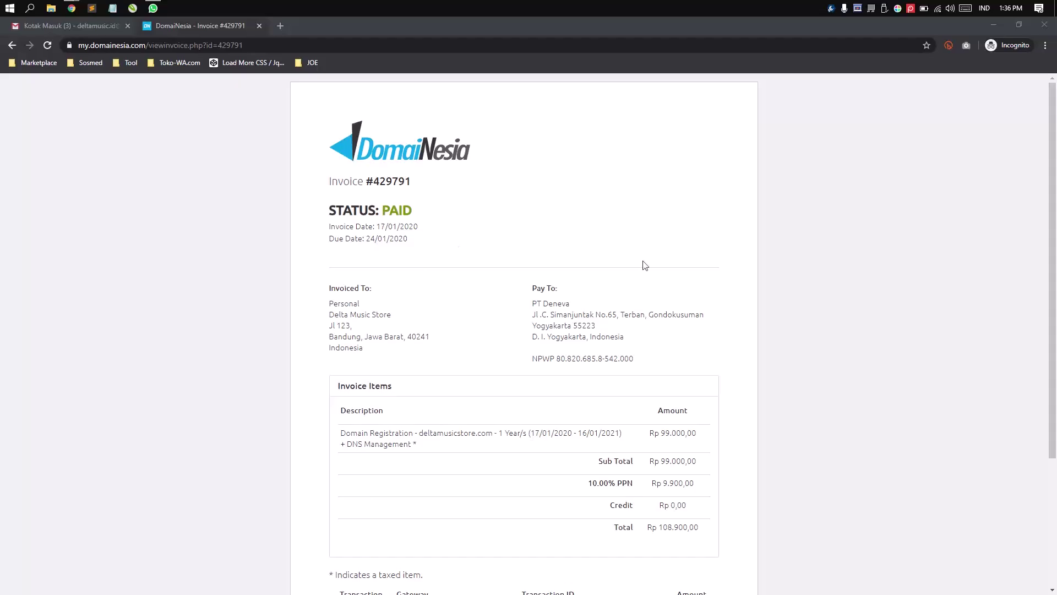
# - Confirm the DomaiNesia invoice status reads PAID
pyautogui.scroll(-3, 696, 188)
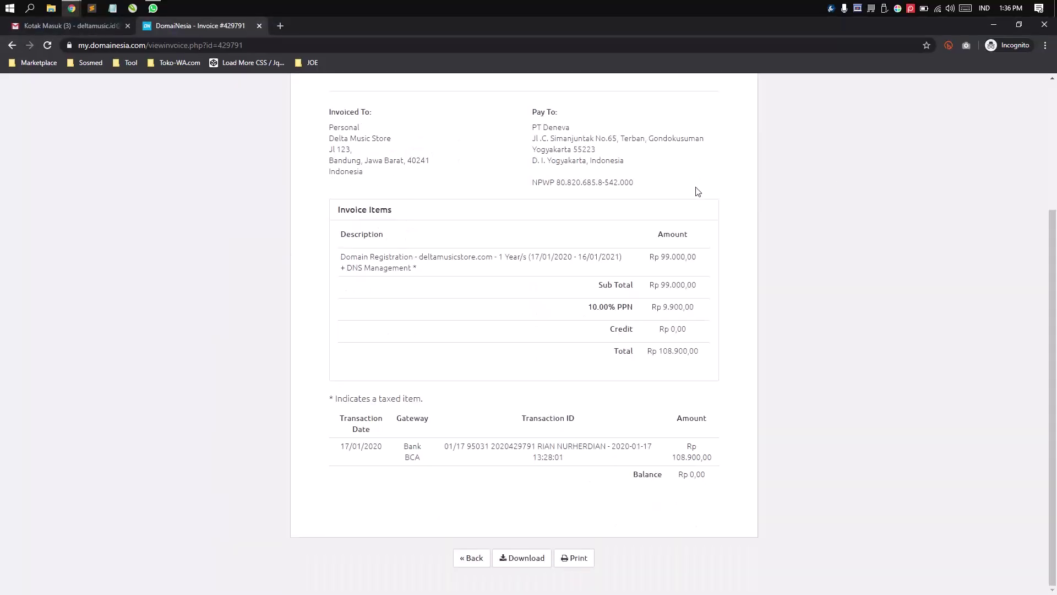
pyautogui.scroll(3, 698, 190)
pyautogui.click(446, 214)
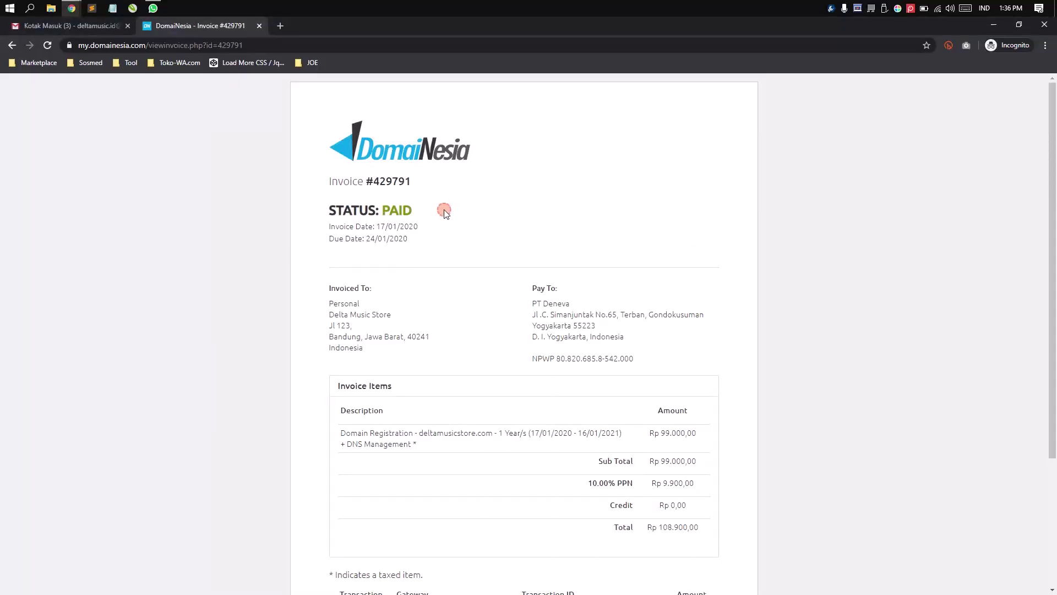
pyautogui.doubleClick(383, 210)
pyautogui.click(637, 234)
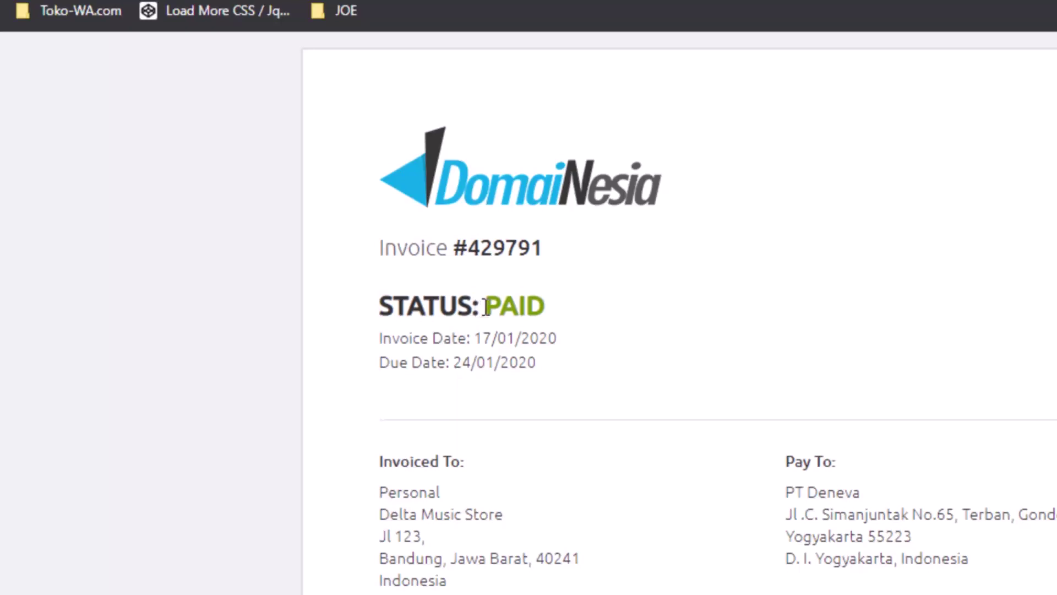
pyautogui.doubleClick(488, 306)
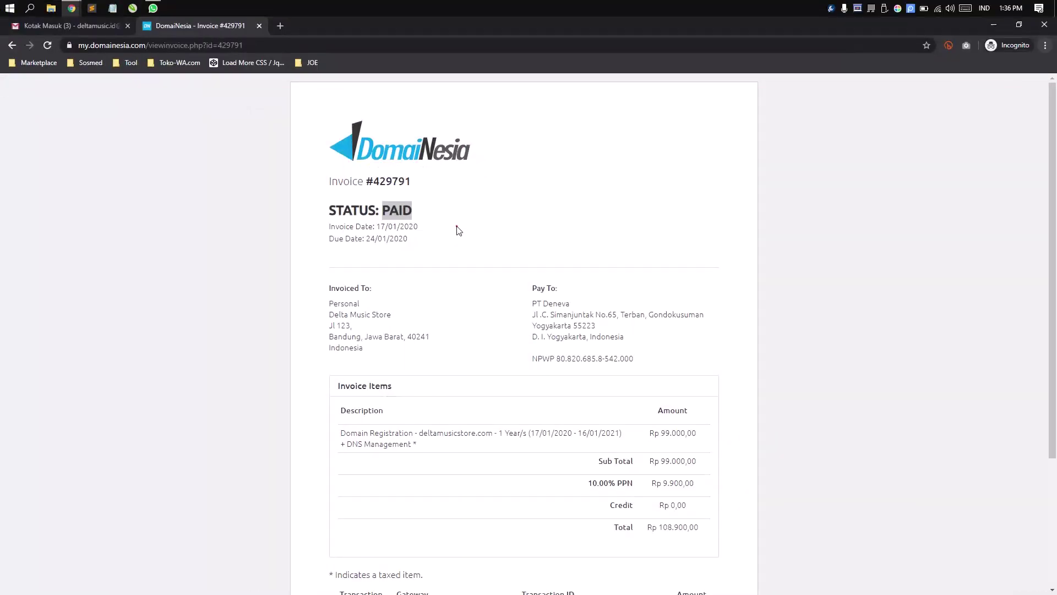
pyautogui.click(632, 342)
# - Review the Rp 108.900,00 Bank BCA payment entry and return to the invoice history
pyautogui.scroll(-3, 666, 369)
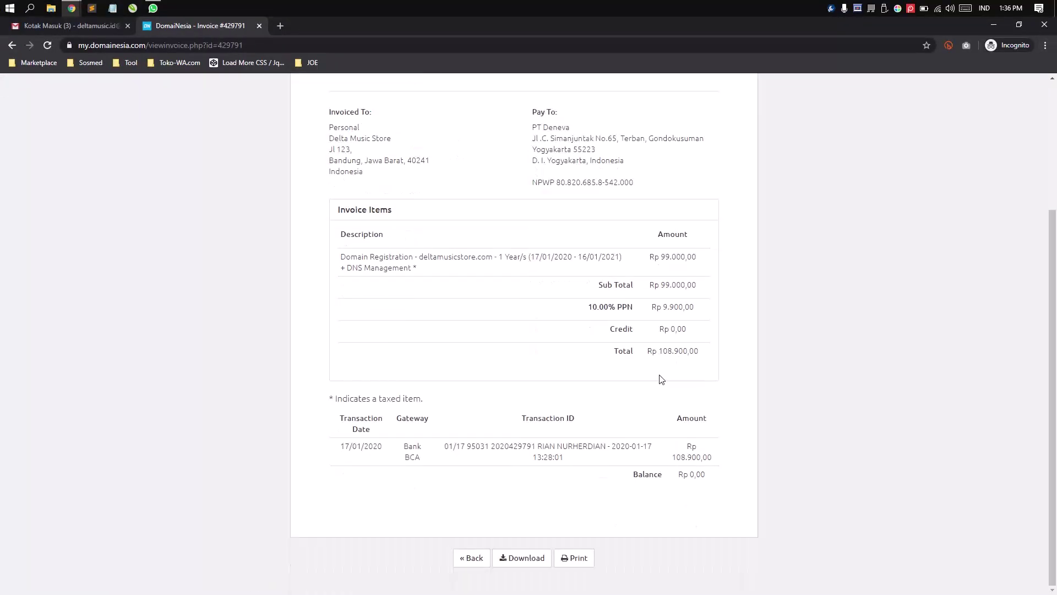
pyautogui.scroll(3, 606, 286)
pyautogui.scroll(-3, 545, 331)
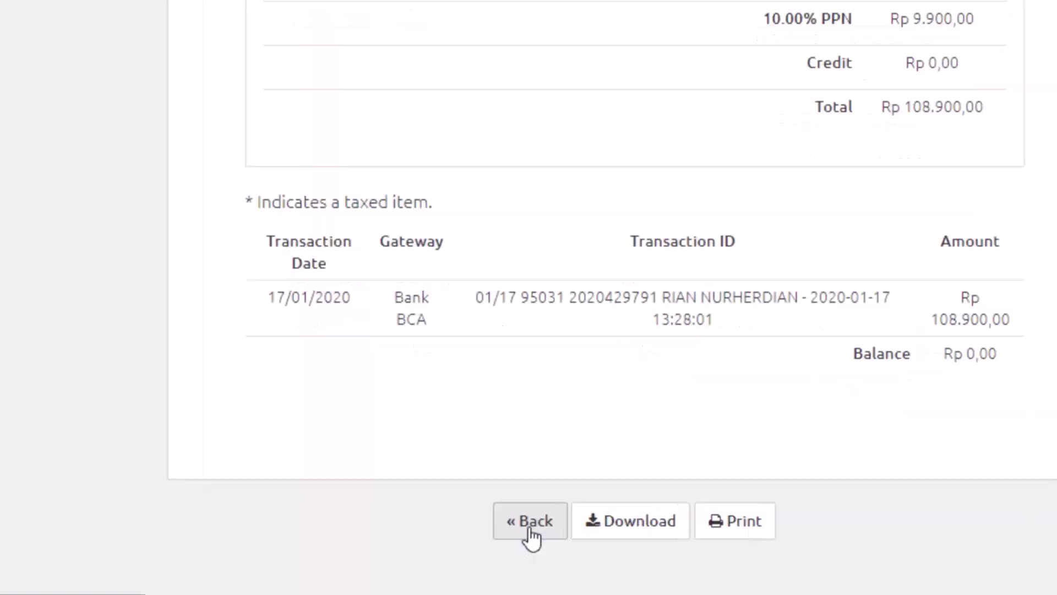
pyautogui.click(530, 539)
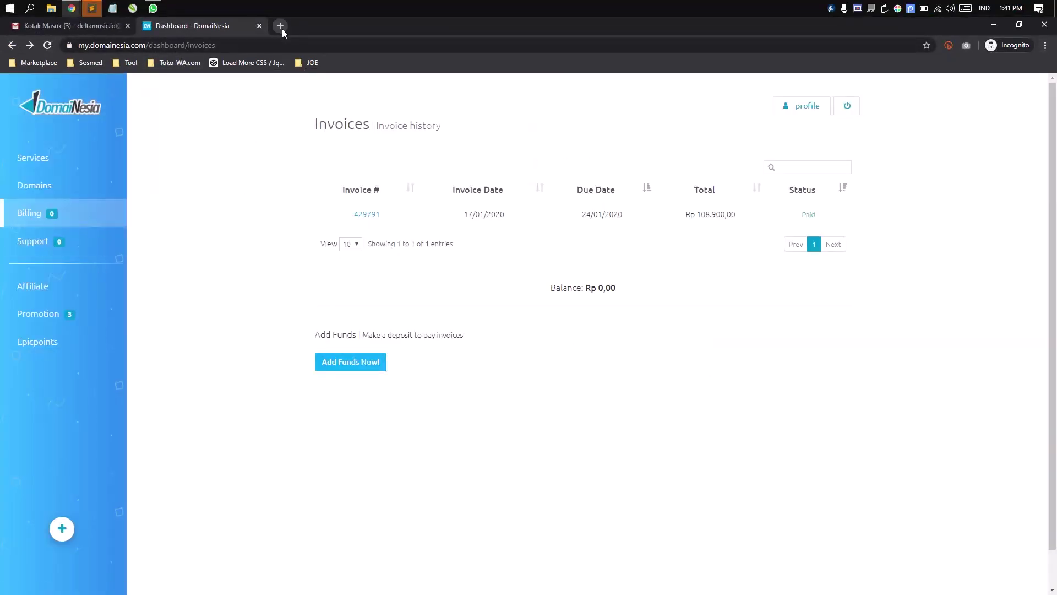
# - Open blogger.com in a new browser tab
pyautogui.click(280, 26)
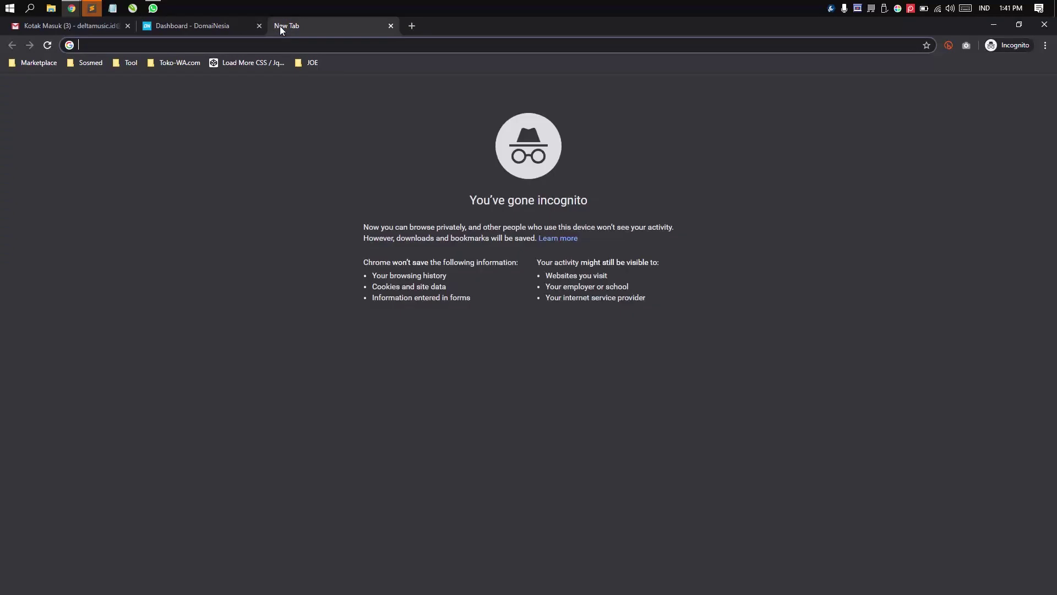
pyautogui.write('blogger')
pyautogui.press('Return')
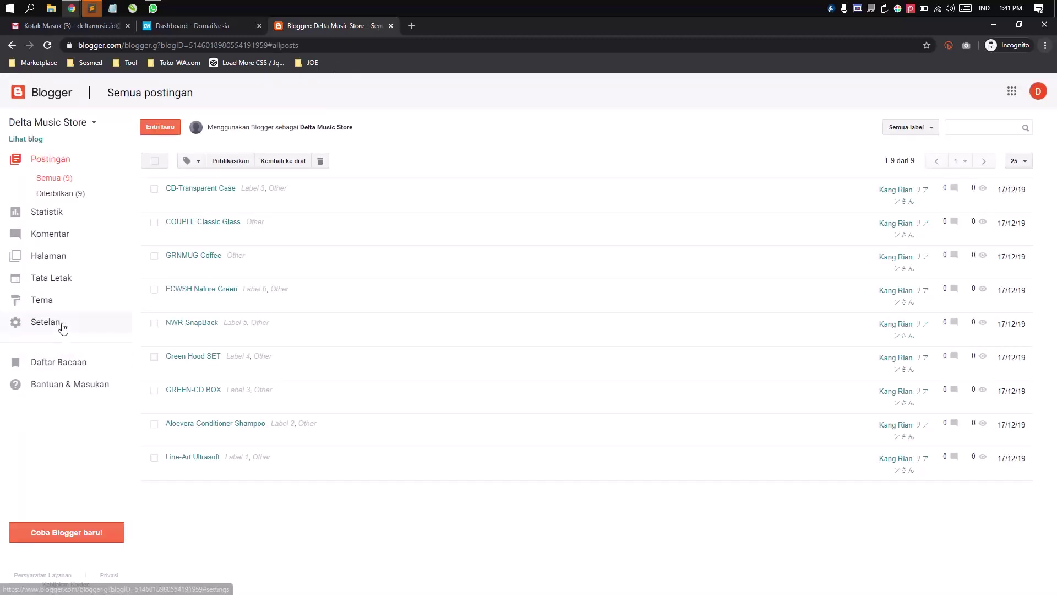
# - Open Delta Music Store's settings, showing the Publikasi blog address, and cancel the third-party domain form
pyautogui.click(62, 324)
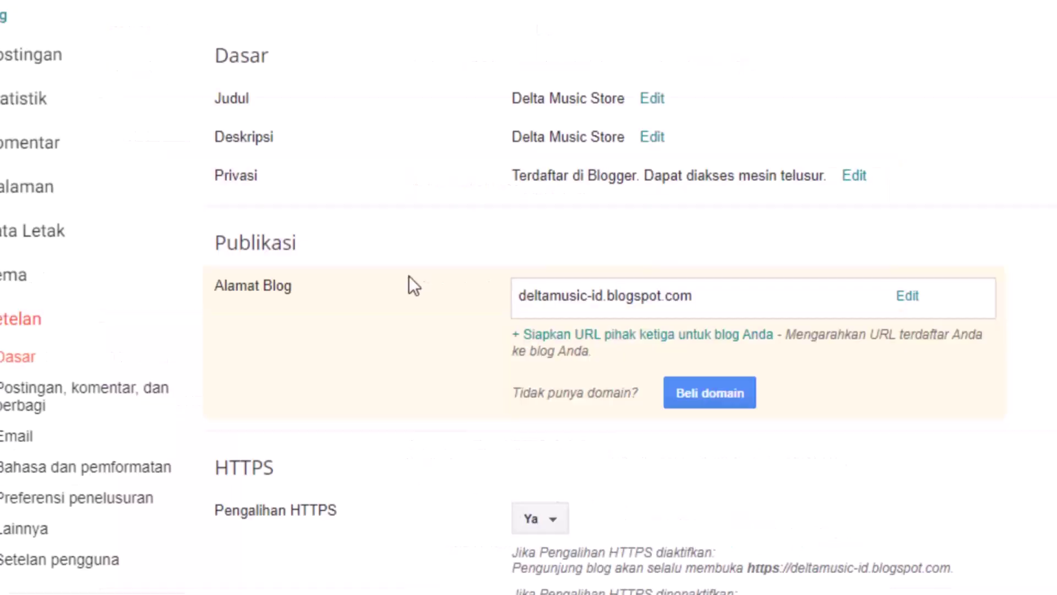
pyautogui.moveTo(214, 242); pyautogui.dragTo(302, 248)
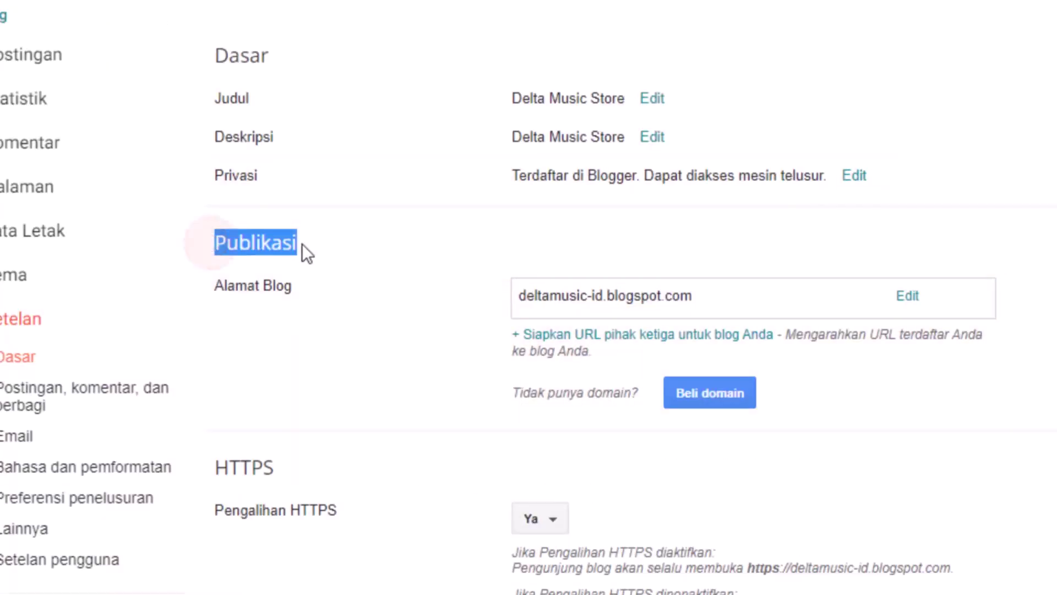
pyautogui.click(453, 248)
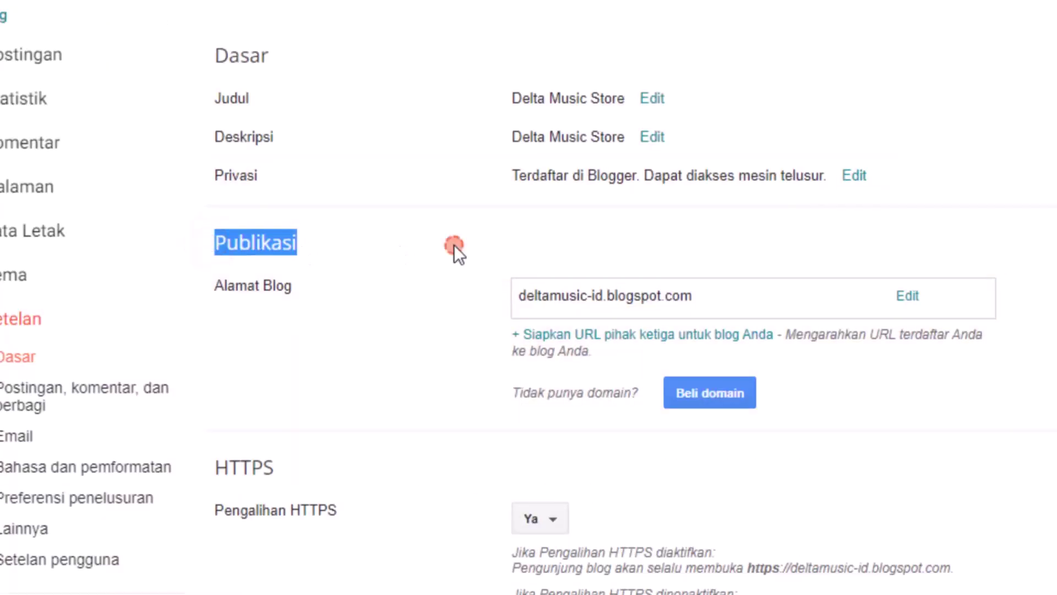
pyautogui.click(598, 339)
pyautogui.click(640, 513)
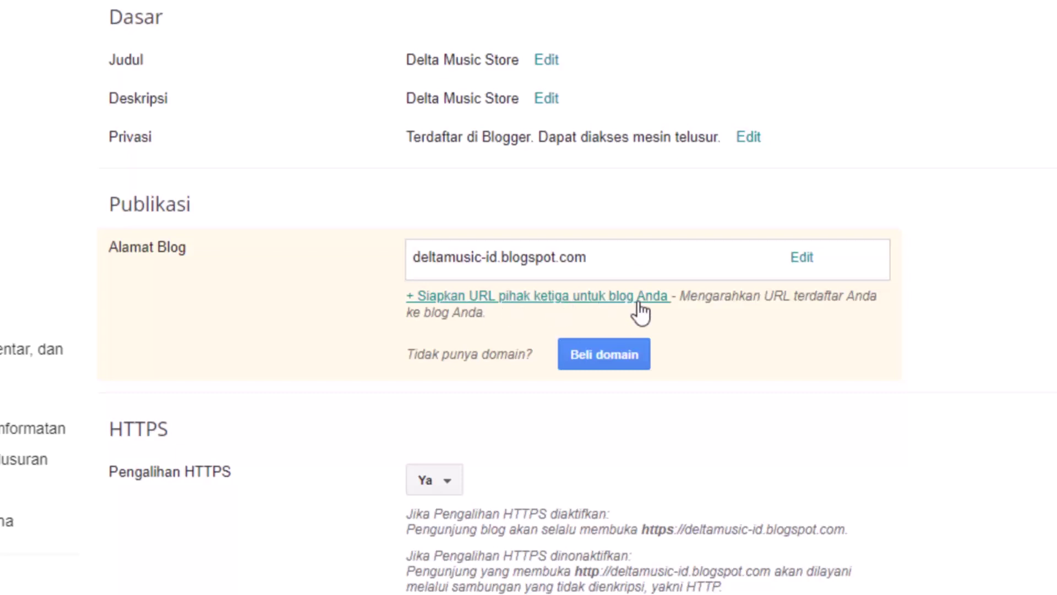
pyautogui.click(638, 300)
pyautogui.click(594, 296)
pyautogui.write('w')
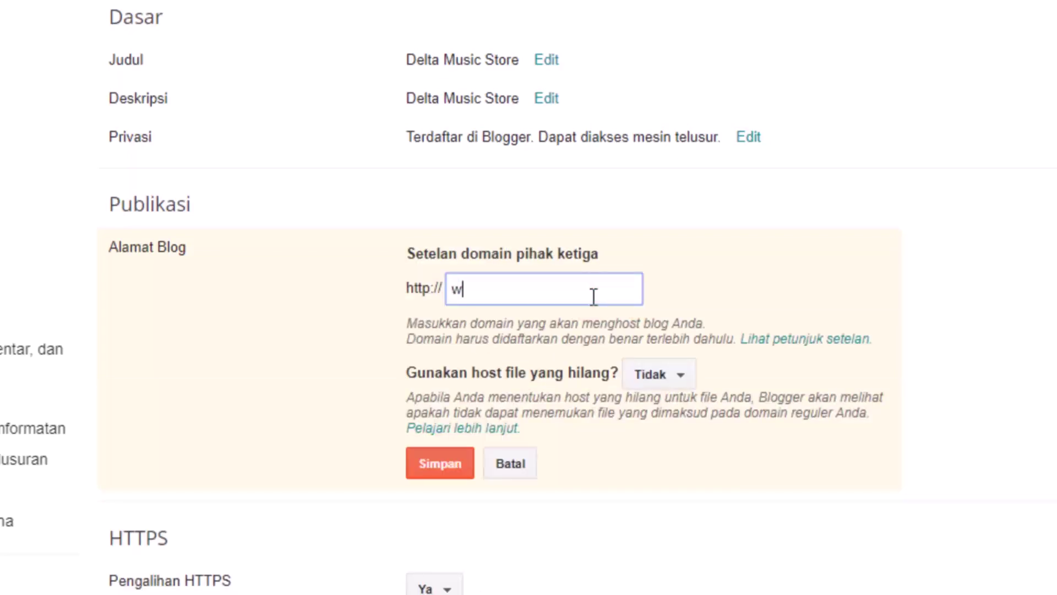
pyautogui.write('ww.domain')
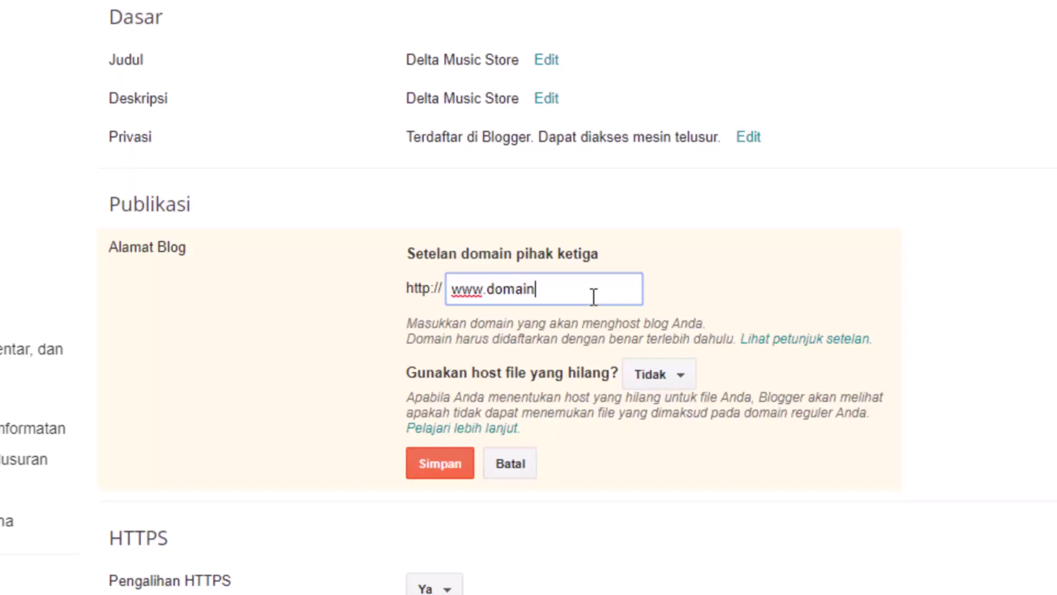
pyautogui.hotkey('ctrl', 'shift', 'Left')
pyautogui.write('deltamusic')
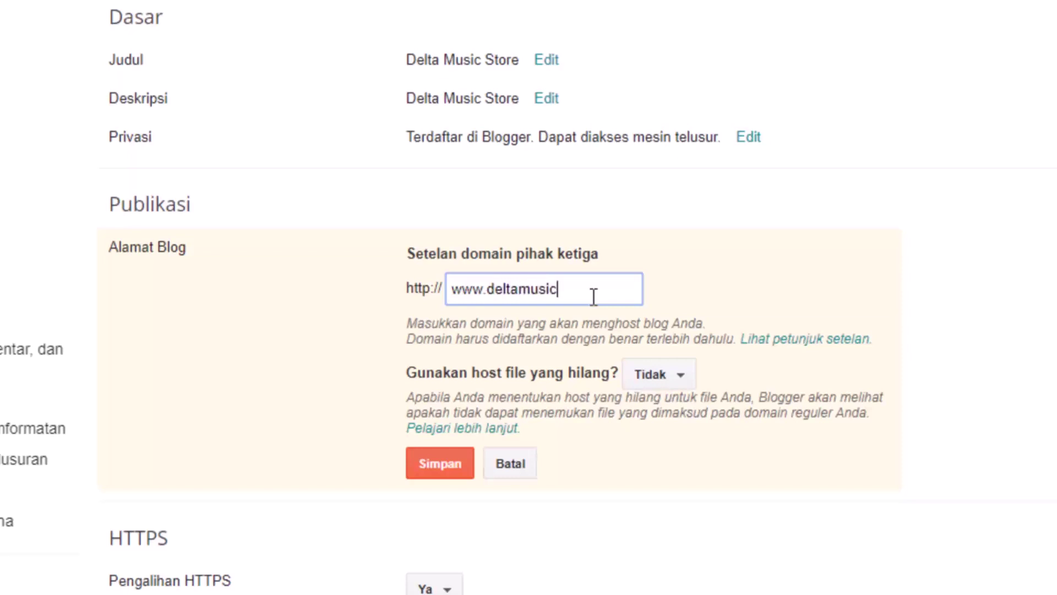
pyautogui.write('store.com')
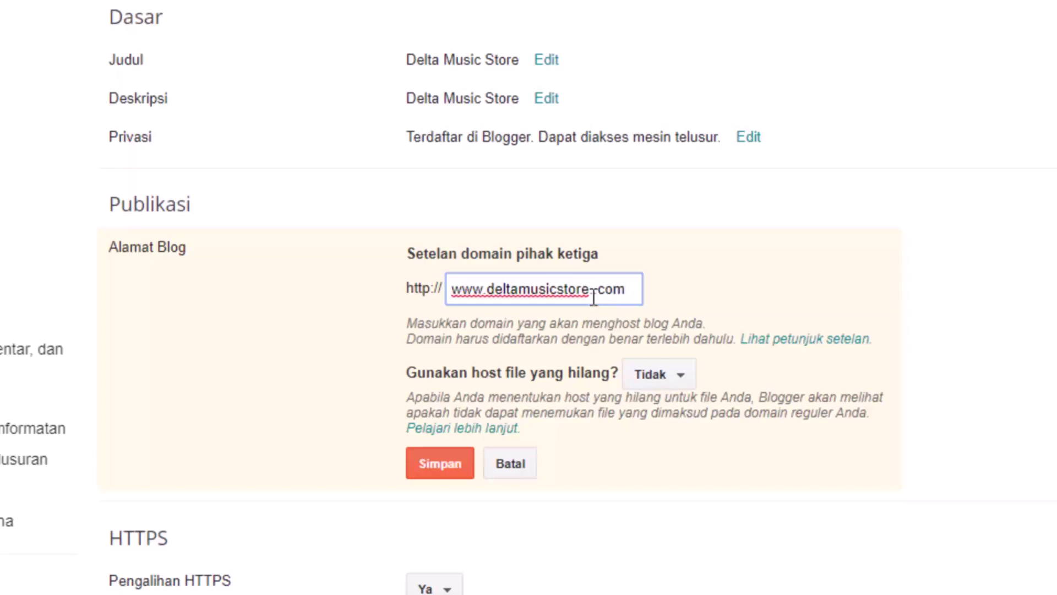
pyautogui.click(594, 298)
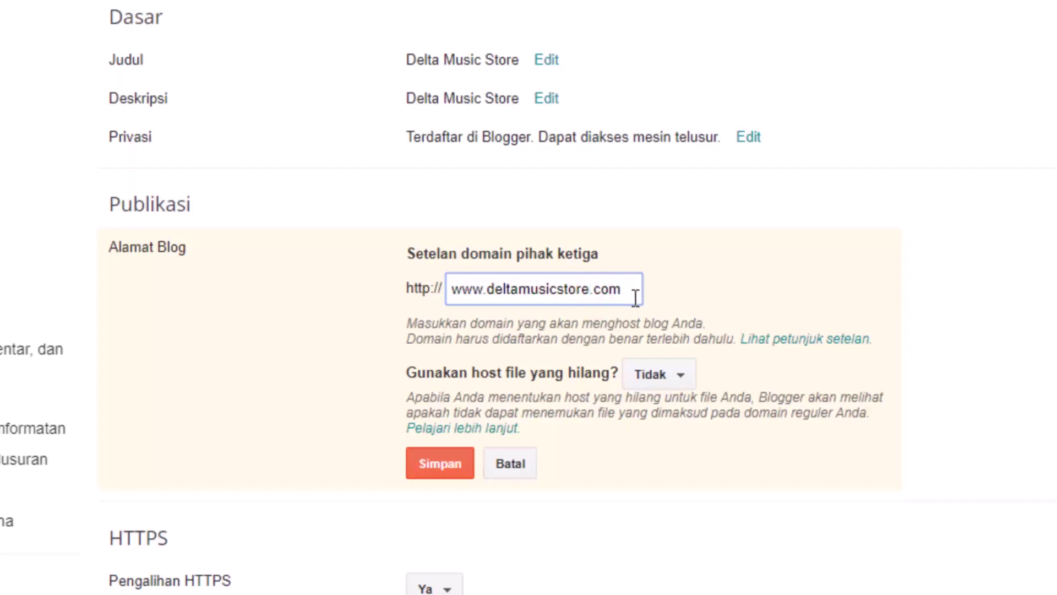
pyautogui.click(755, 258)
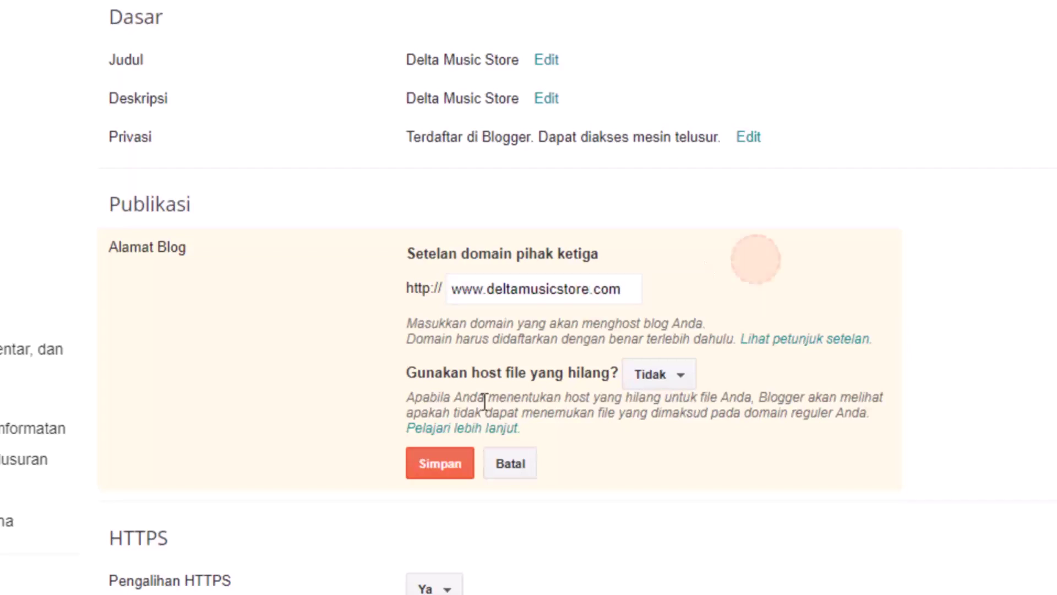
pyautogui.click(461, 467)
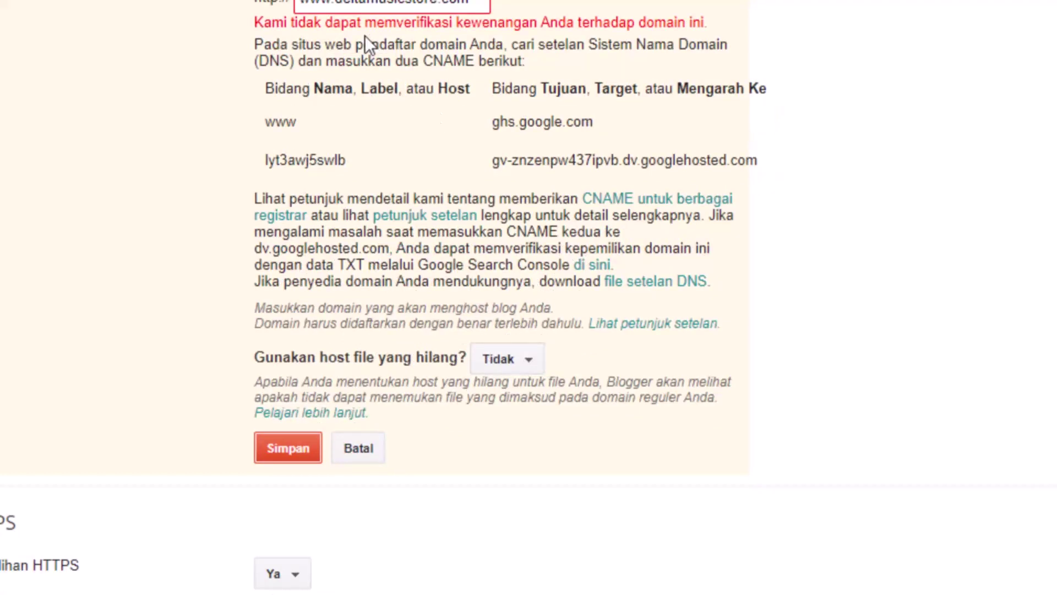
# - Review the two required CNAME records, including www → ghs.google.com
pyautogui.moveTo(511, 280); pyautogui.dragTo(645, 280)
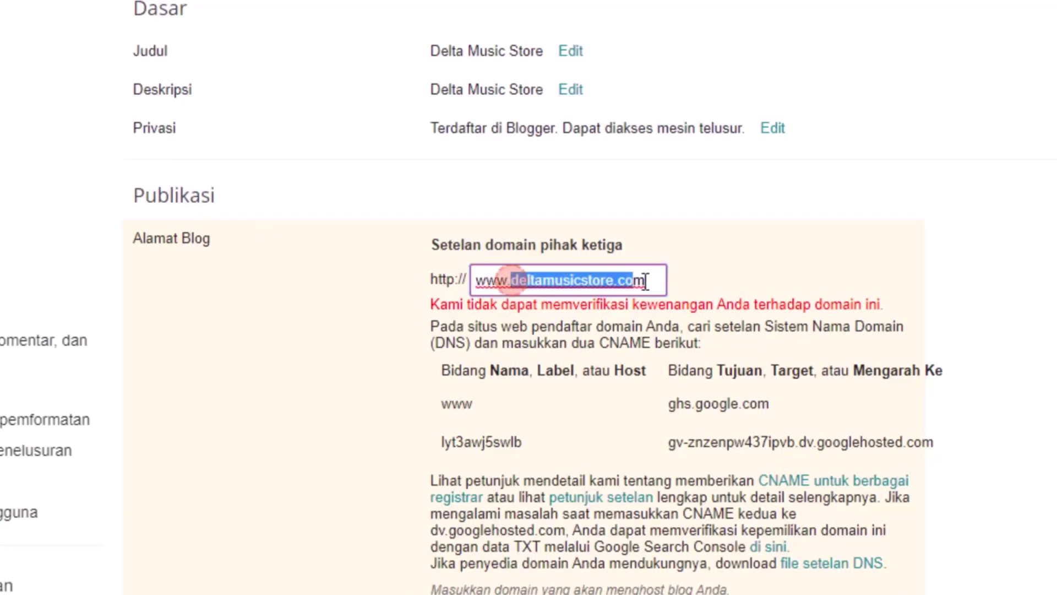
pyautogui.click(650, 443)
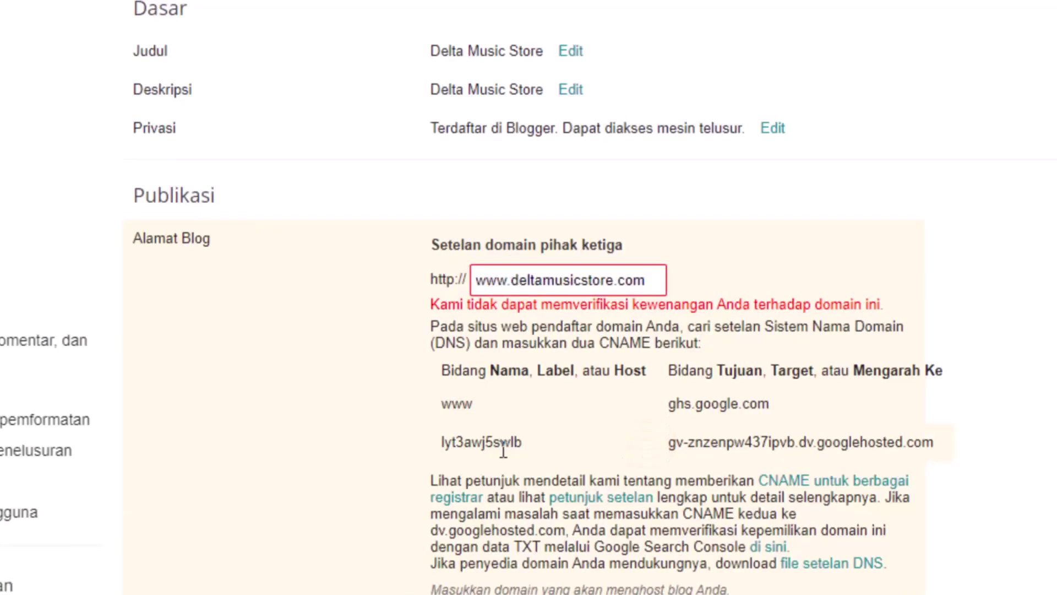
pyautogui.moveTo(431, 423); pyautogui.dragTo(946, 448)
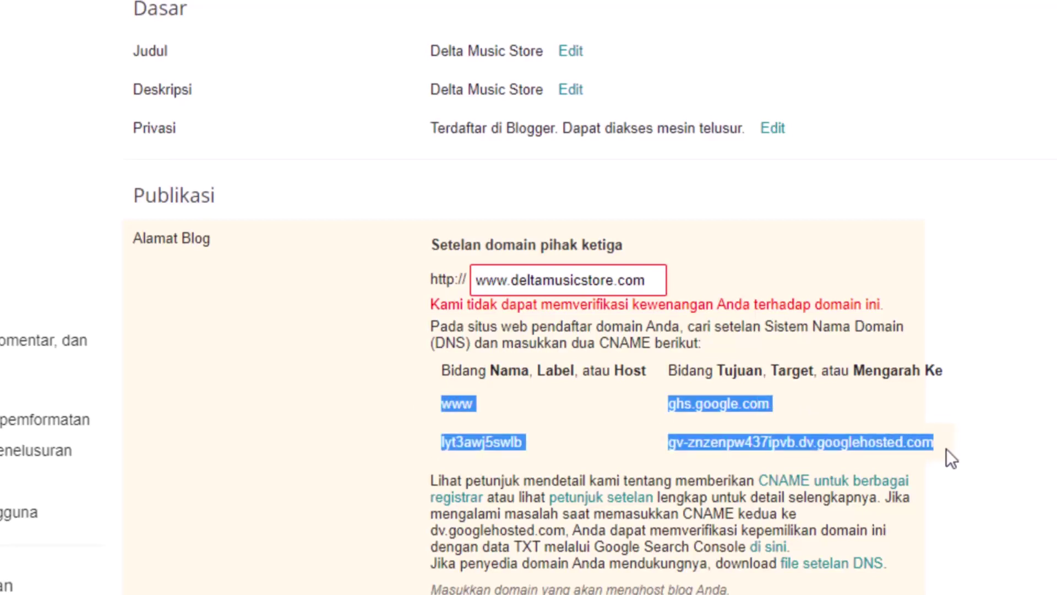
pyautogui.doubleClick(620, 343)
pyautogui.doubleClick(713, 443)
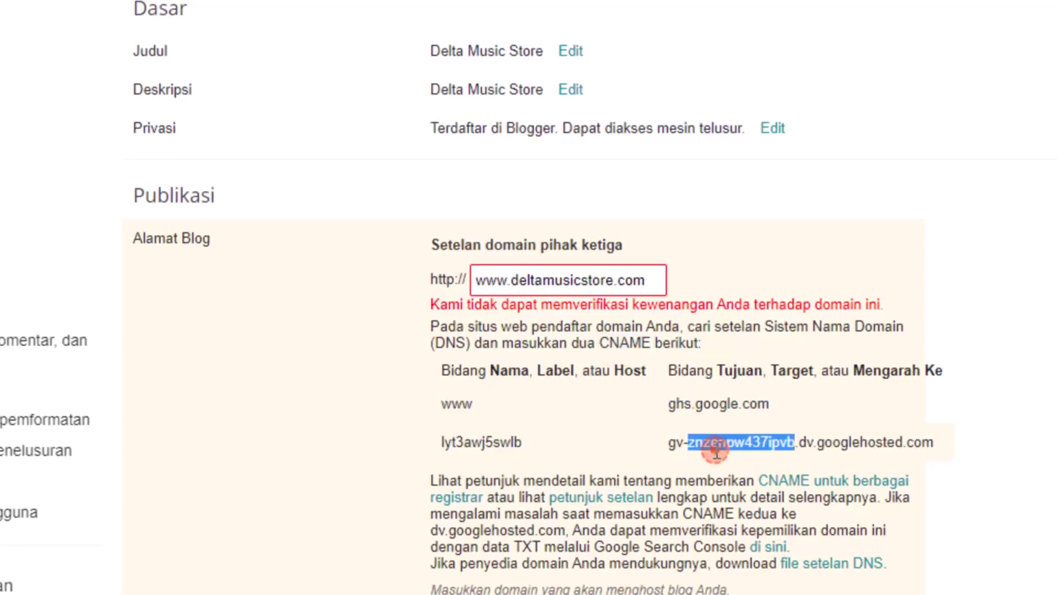
pyautogui.doubleClick(452, 403)
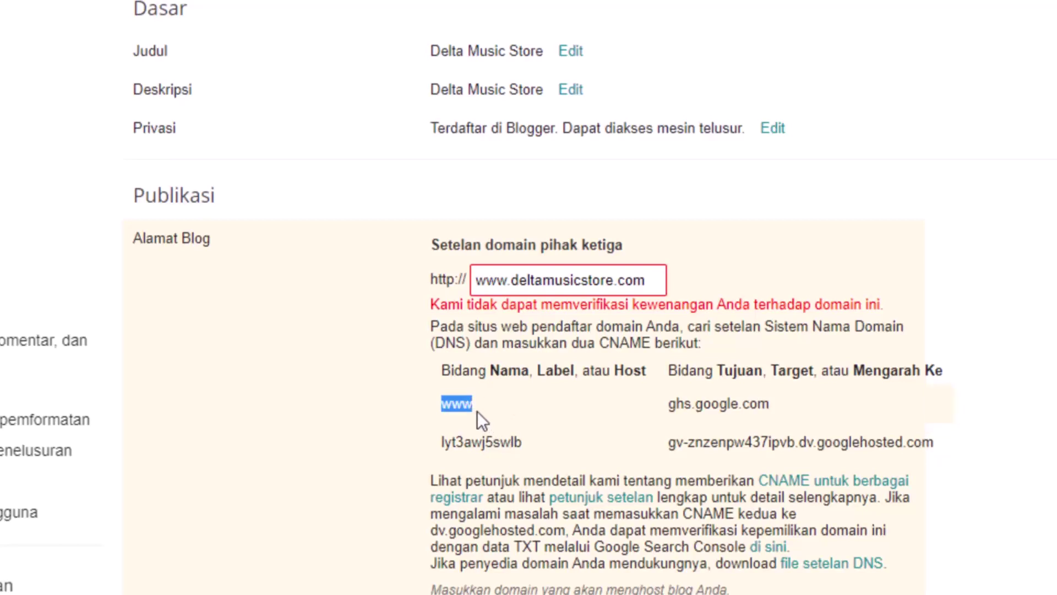
pyautogui.click(491, 412)
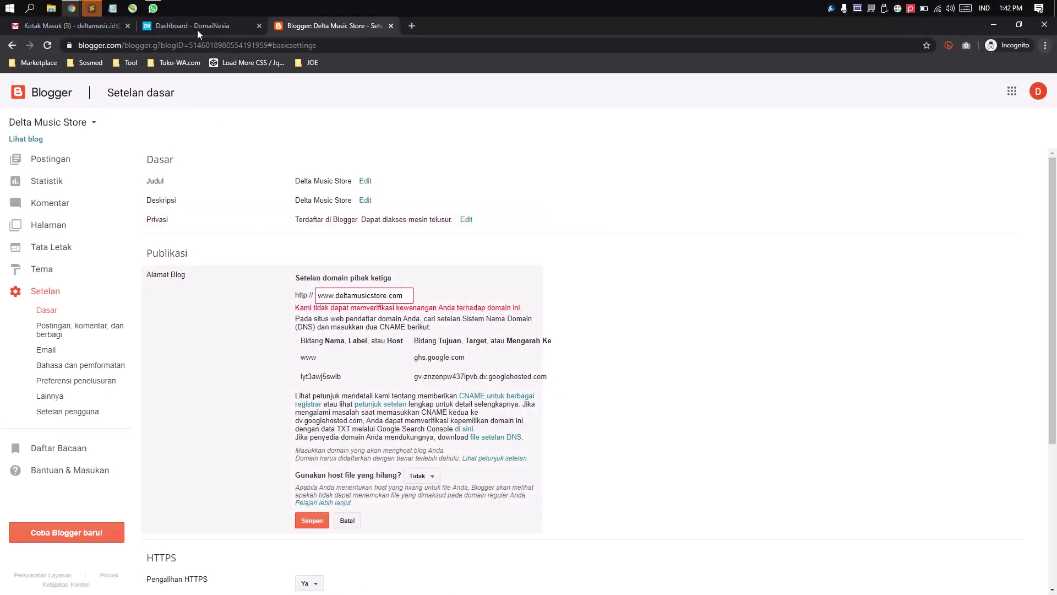
pyautogui.click(197, 32)
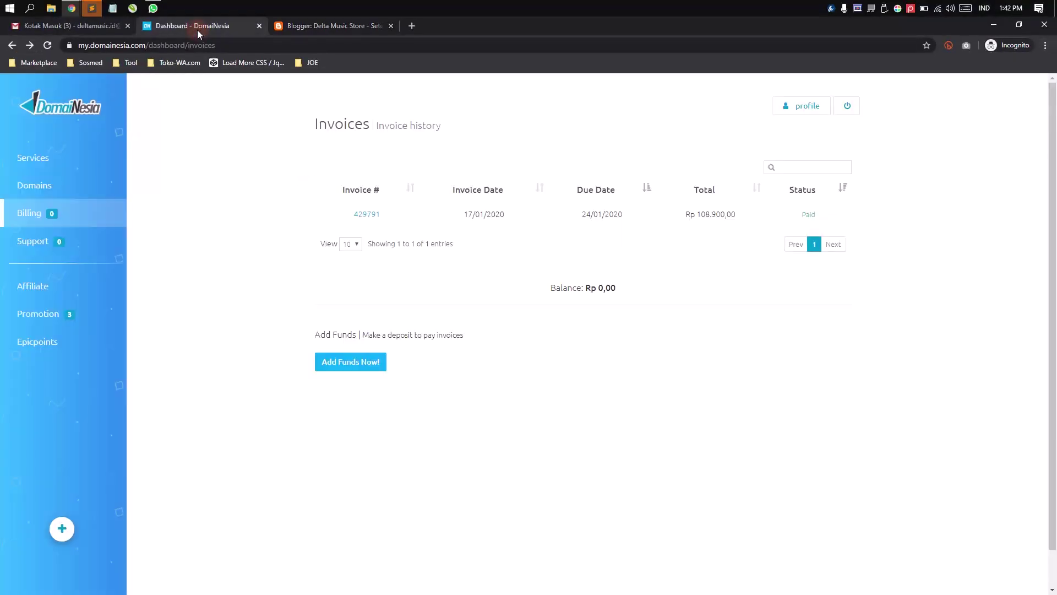
# - From Domains, open deltamusicstore.com's Addons and launch the DNS Zone Manager
pyautogui.click(477, 293)
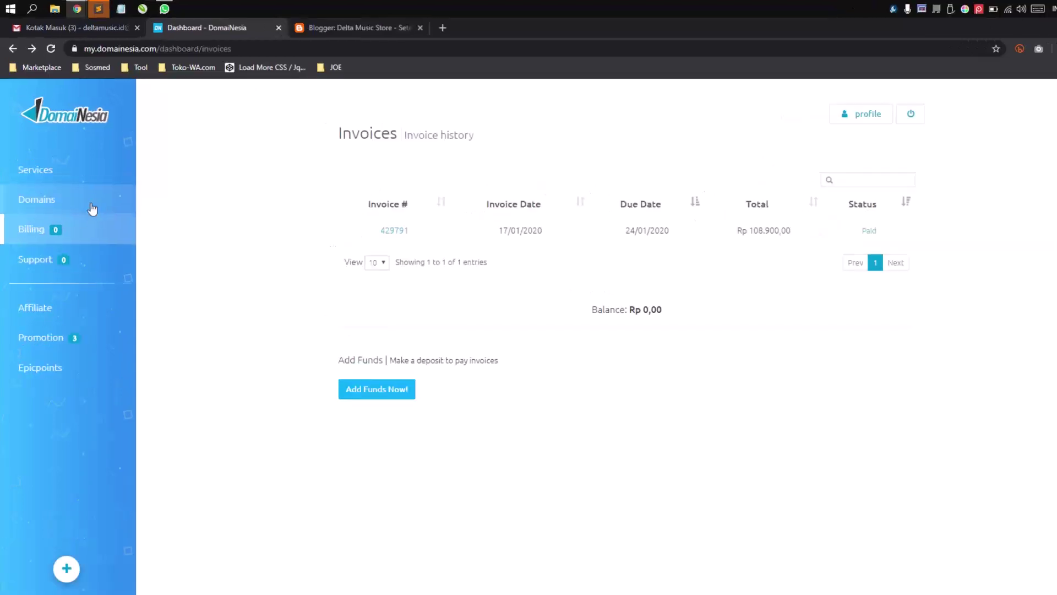
pyautogui.click(105, 201)
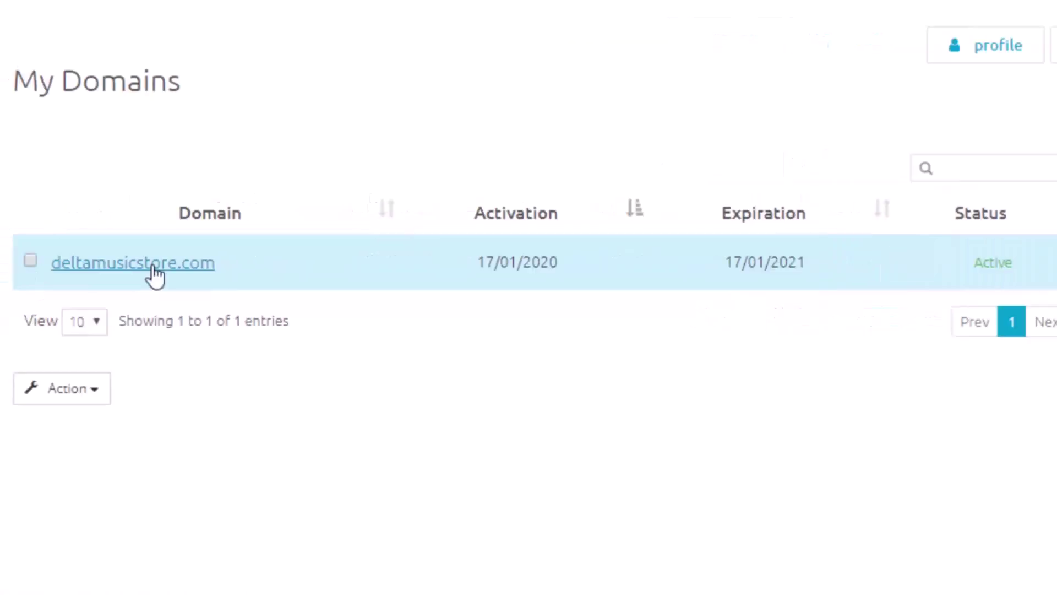
pyautogui.click(472, 276)
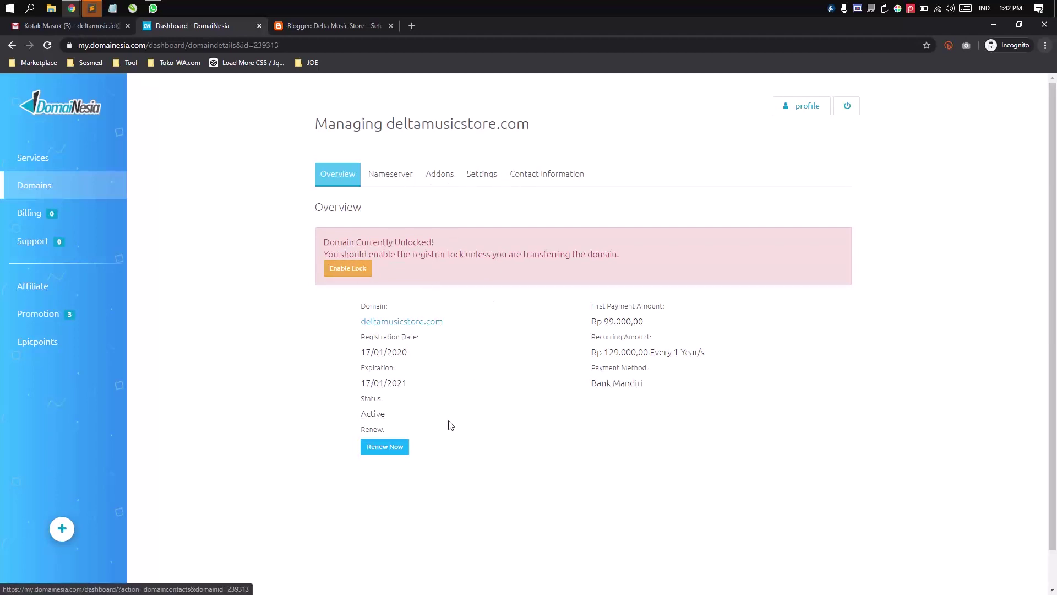
pyautogui.click(400, 173)
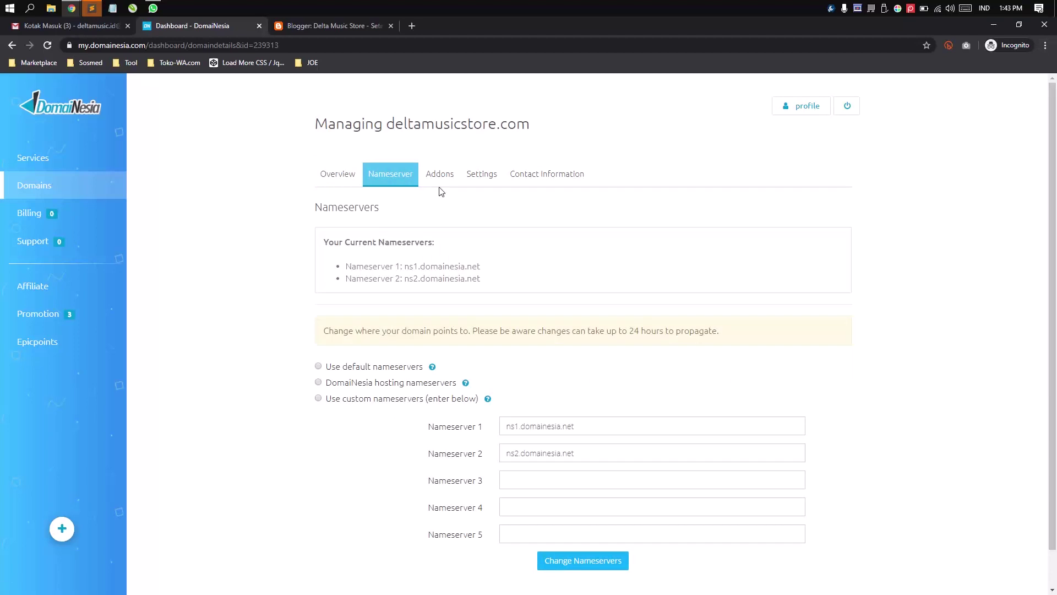
pyautogui.click(440, 175)
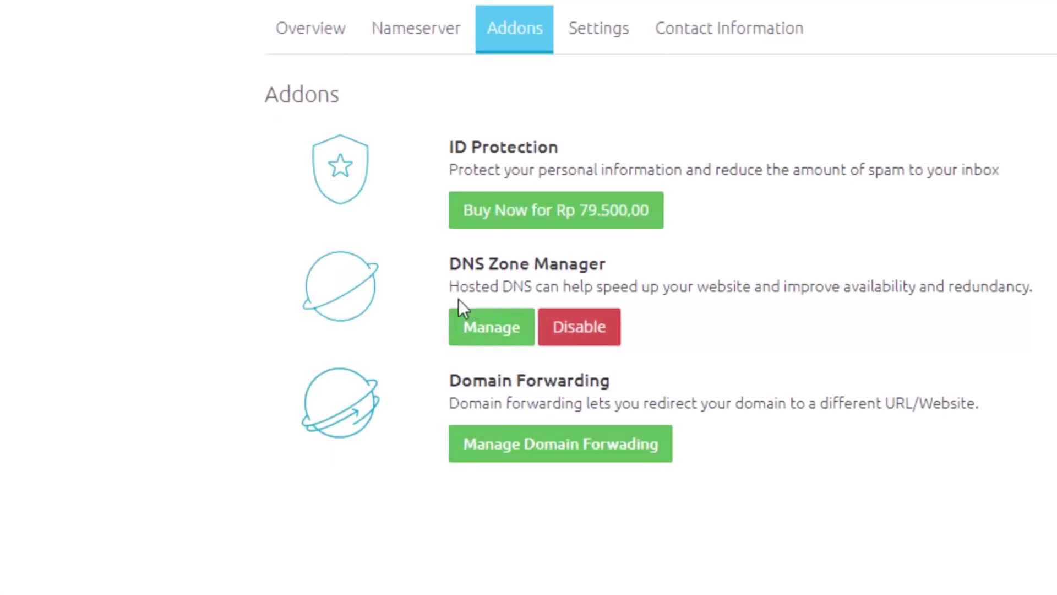
pyautogui.click(487, 327)
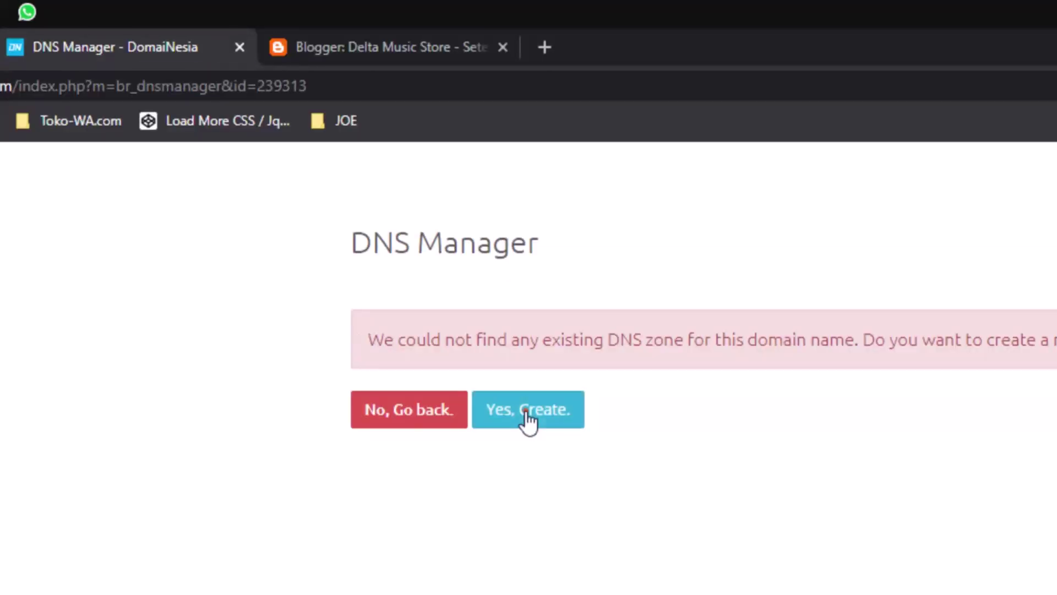
# - Create the DNS zone for deltamusicstore.com and inspect its default A and www records
pyautogui.click(472, 227)
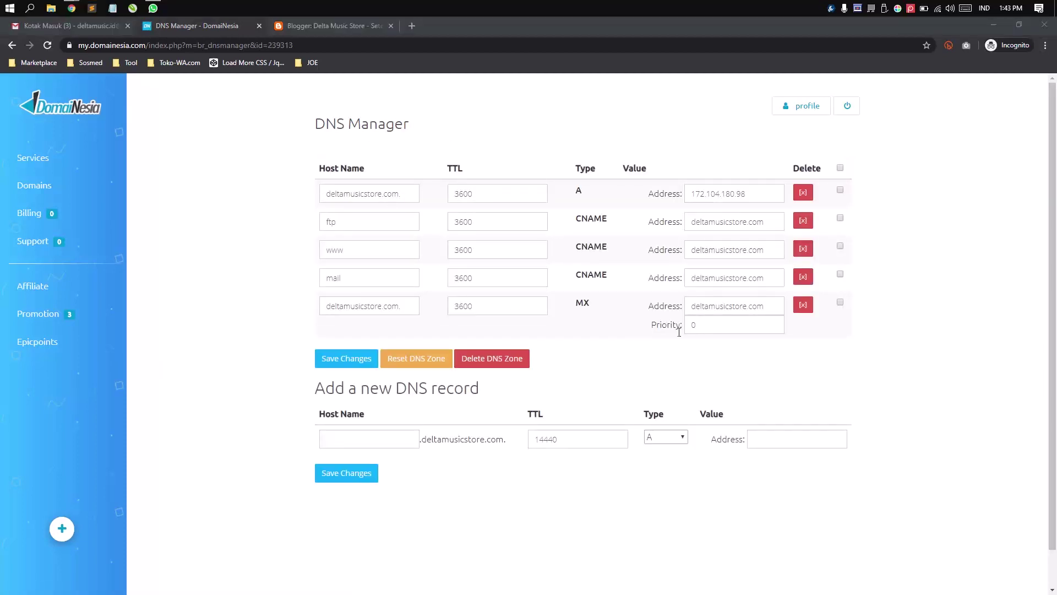
pyautogui.click(664, 368)
pyautogui.click(365, 194)
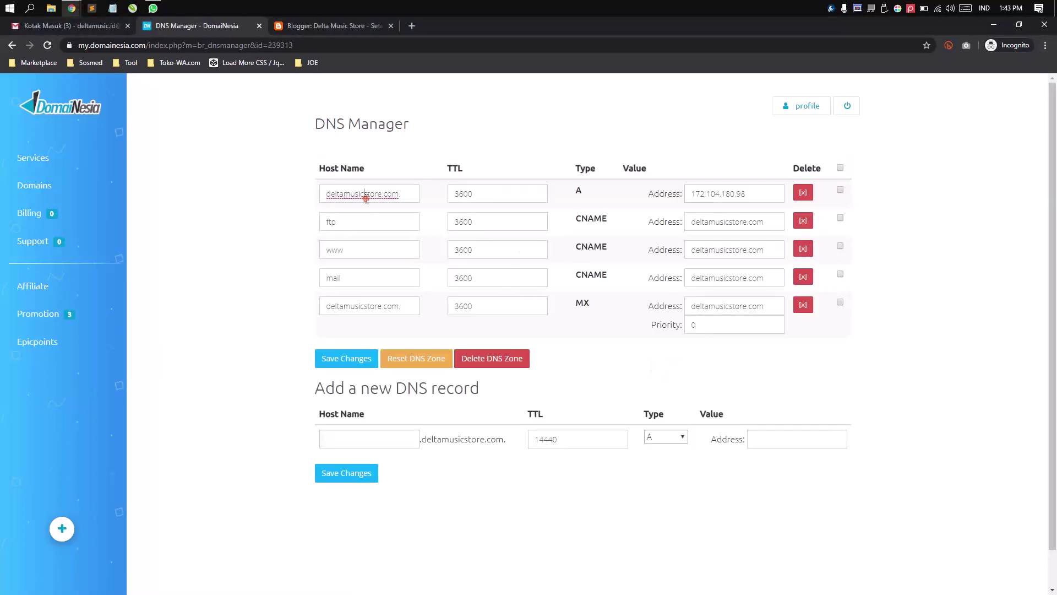
pyautogui.click(495, 193)
pyautogui.click(373, 247)
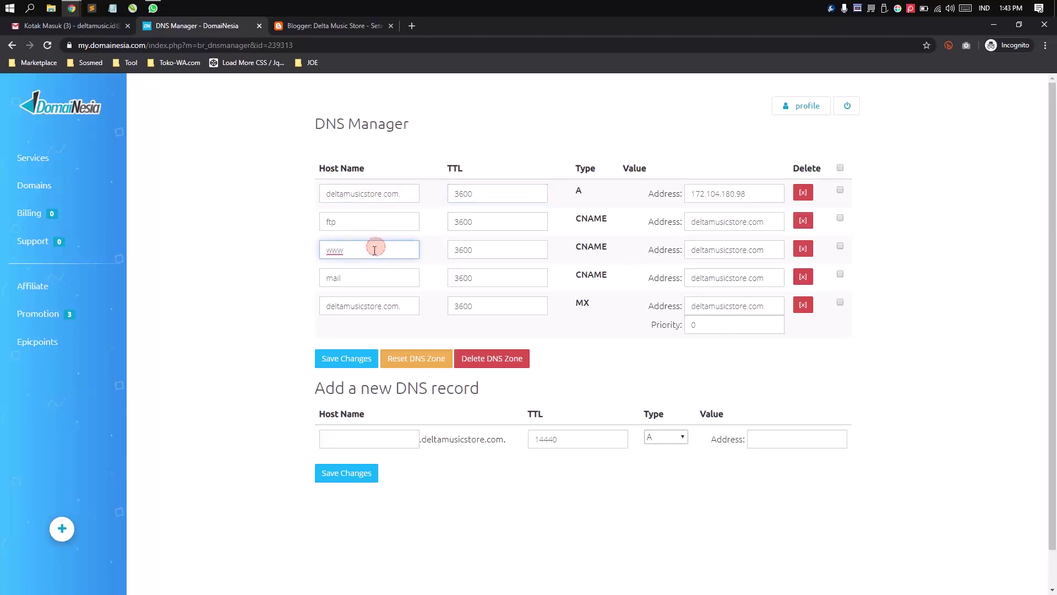
pyautogui.doubleClick(366, 247)
# - Set the www CNAME record's address to ghs.google.com, copied from Blogger
pyautogui.click(330, 25)
pyautogui.doubleClick(307, 357)
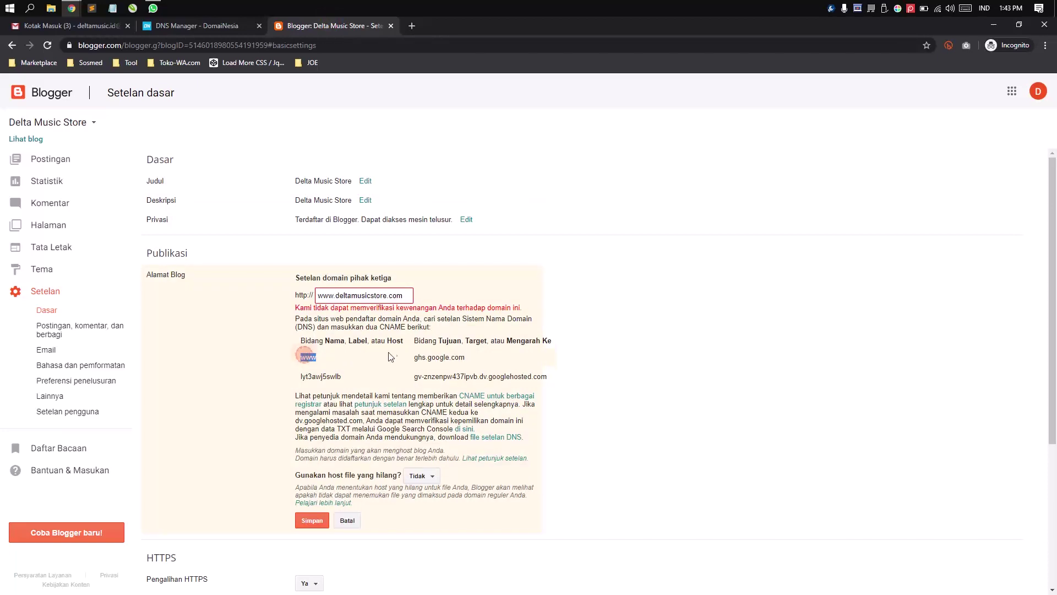
pyautogui.doubleClick(417, 358)
pyautogui.hotkey('ctrl', 'c')
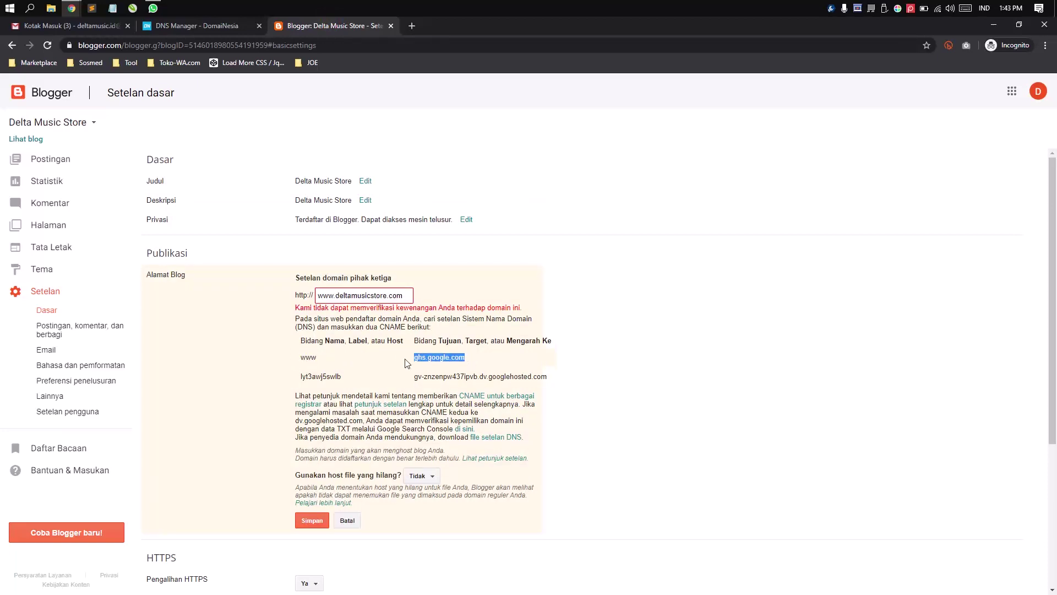
pyautogui.click(196, 26)
pyautogui.click(759, 248)
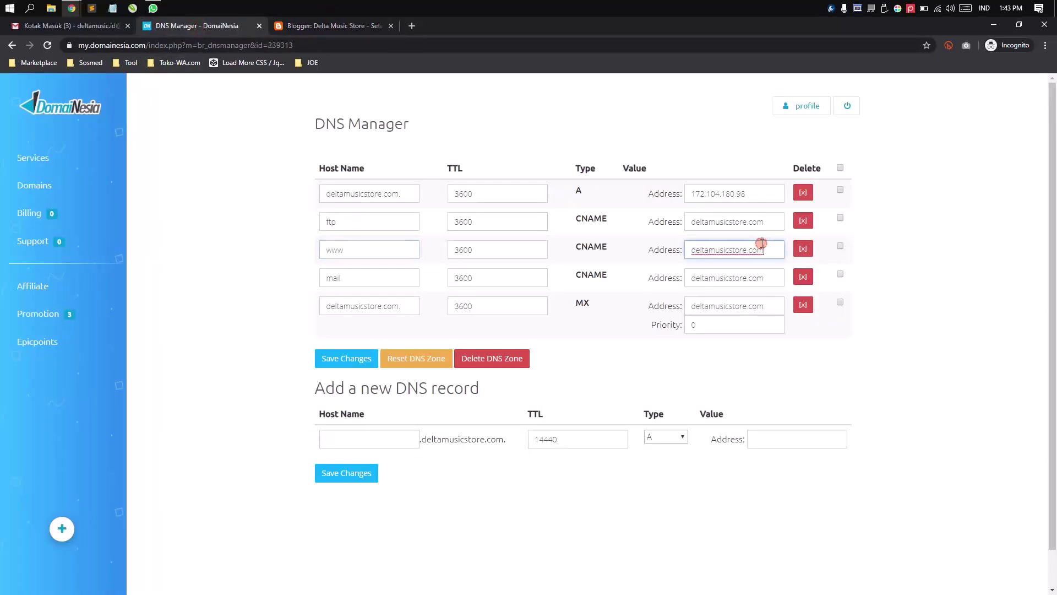
pyautogui.hotkey('ctrl', 'a')
pyautogui.hotkey('ctrl', 'v')
# - Add a new CNAME record with host name lyt3awj5swlb copied from Blogger
pyautogui.click(325, 439)
pyautogui.click(316, 27)
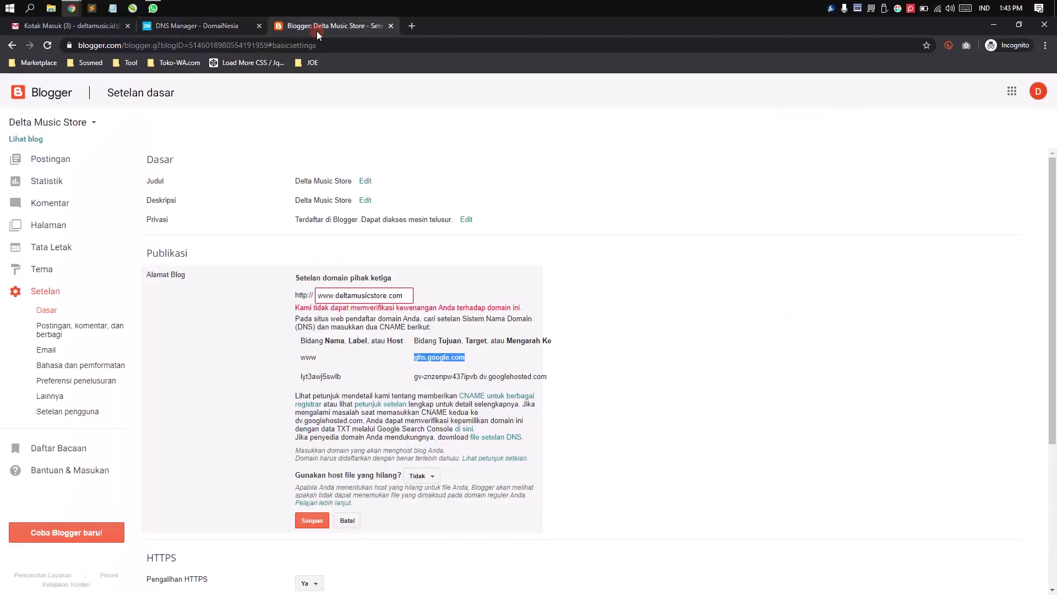
pyautogui.doubleClick(336, 377)
pyautogui.hotkey('ctrl', 'c')
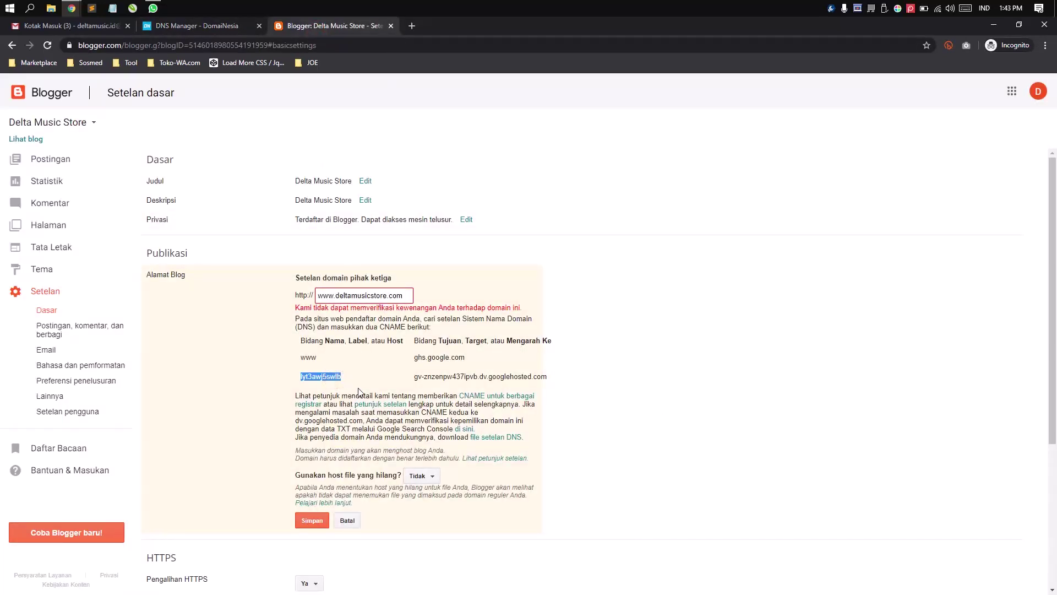
pyautogui.click(196, 28)
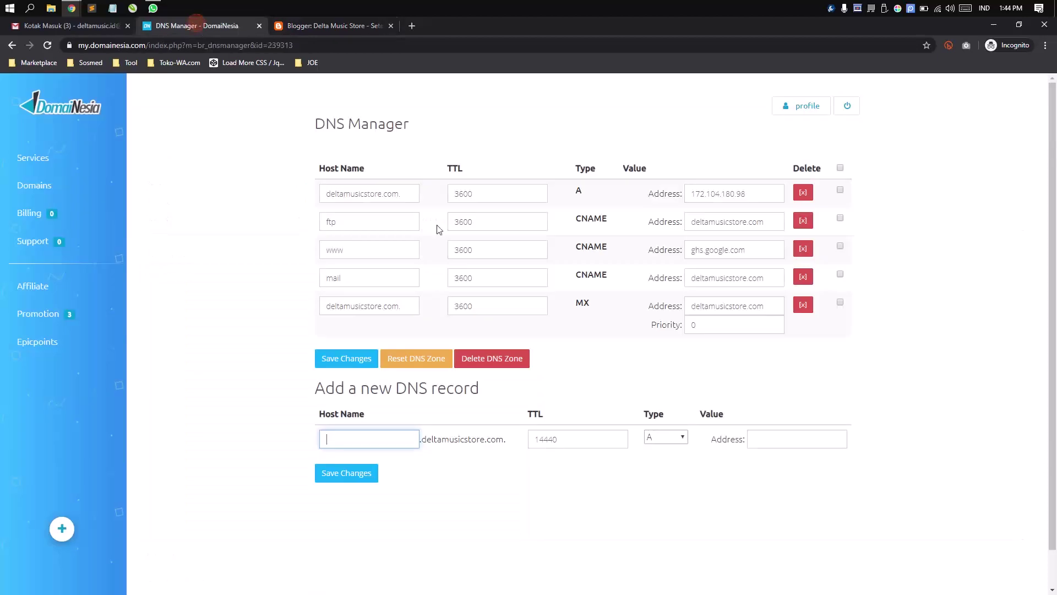
pyautogui.hotkey('ctrl', 'v')
pyautogui.doubleClick(401, 445)
pyautogui.click(591, 441)
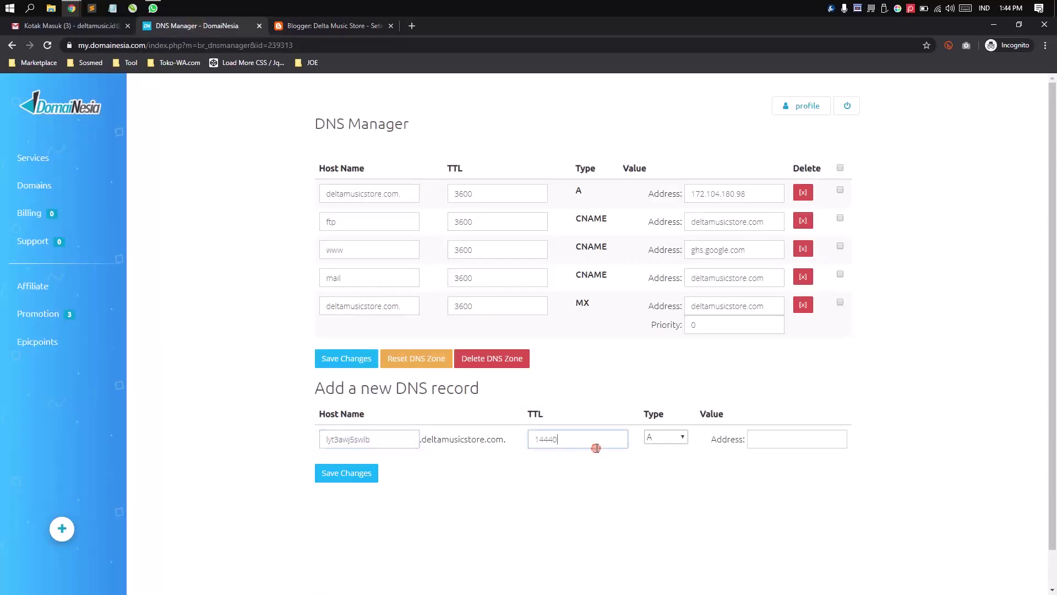
pyautogui.moveTo(588, 439); pyautogui.dragTo(511, 445)
pyautogui.click(658, 436)
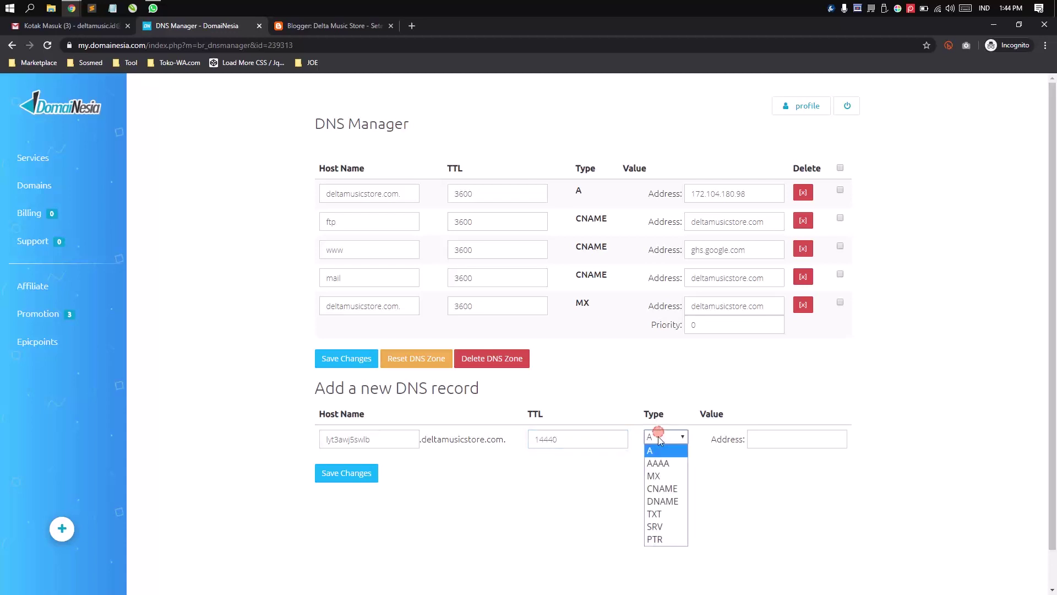
pyautogui.click(656, 488)
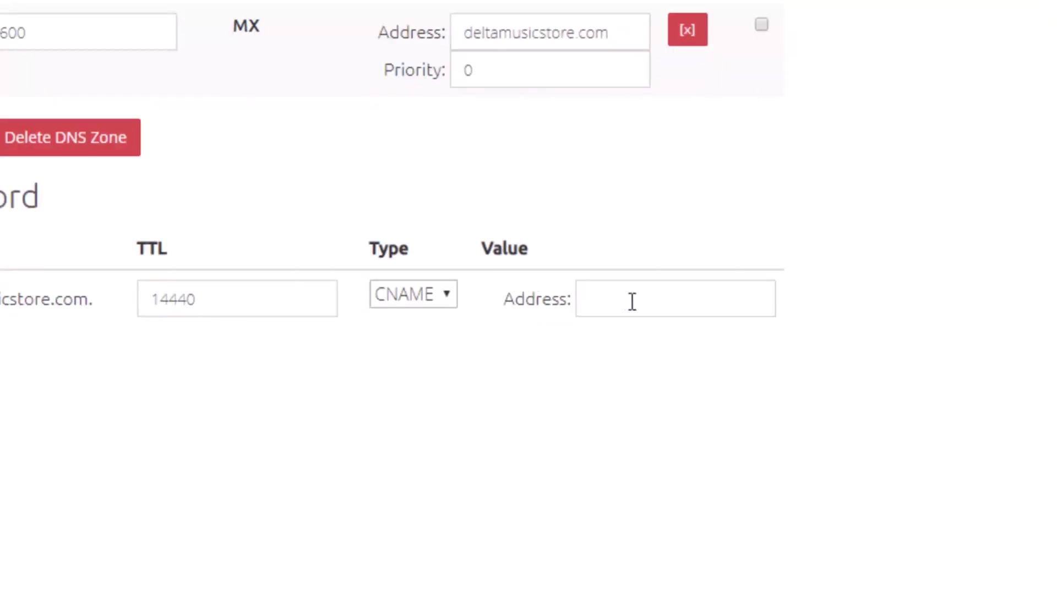
pyautogui.click(632, 301)
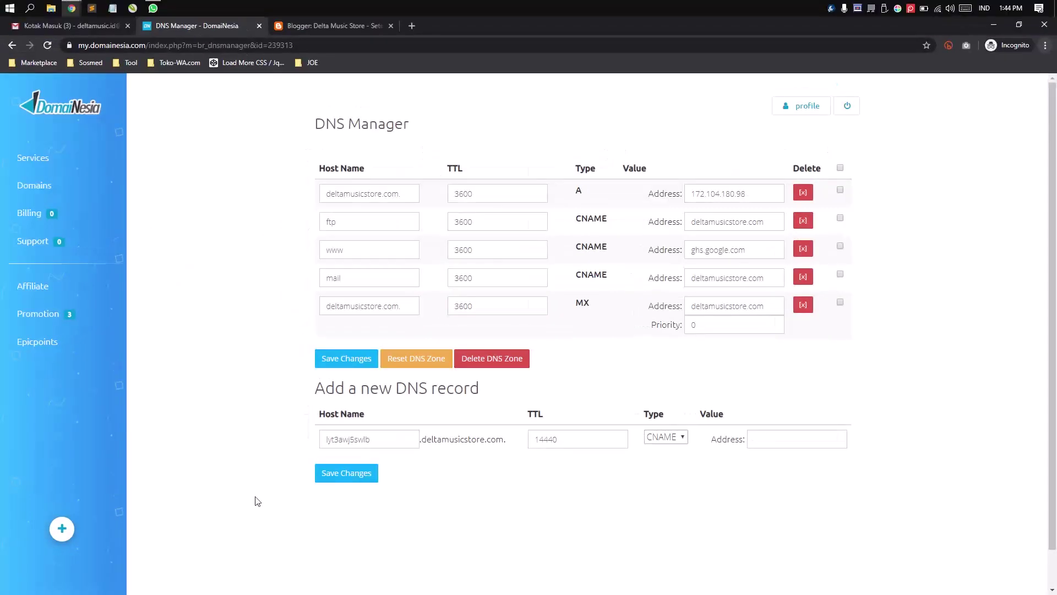
# - Paste Blogger's googlehosted verification target as the new record's address and save the changes
pyautogui.click(325, 26)
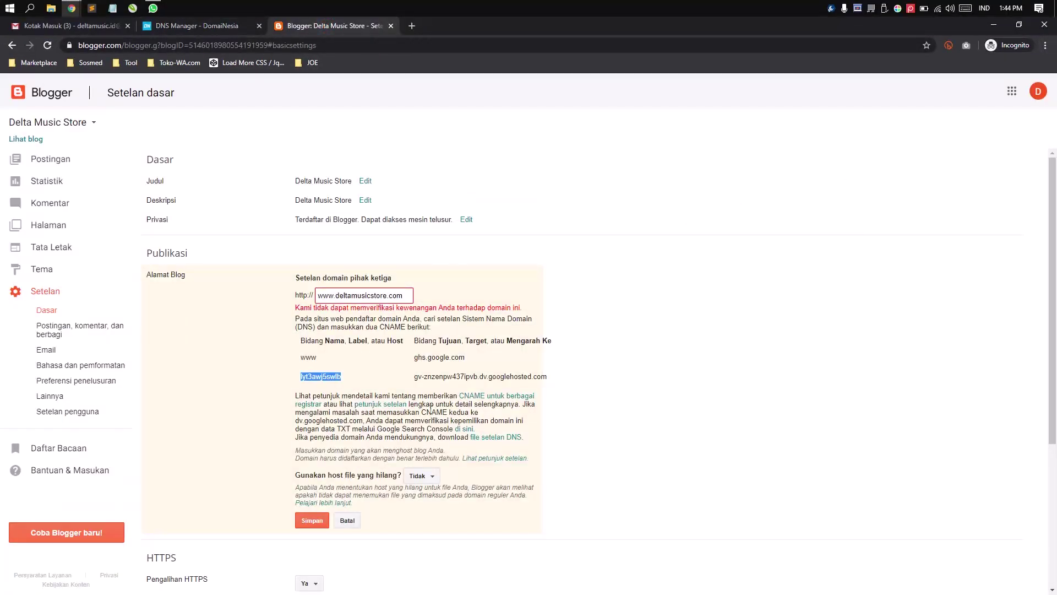
pyautogui.moveTo(414, 377); pyautogui.dragTo(545, 379)
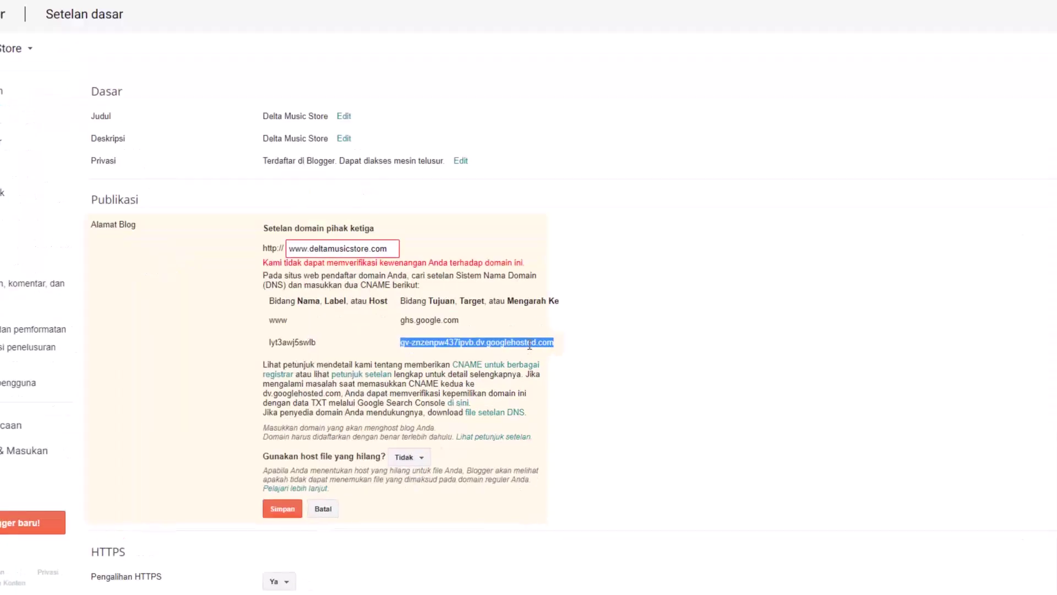
pyautogui.rightClick(525, 378)
pyautogui.click(554, 311)
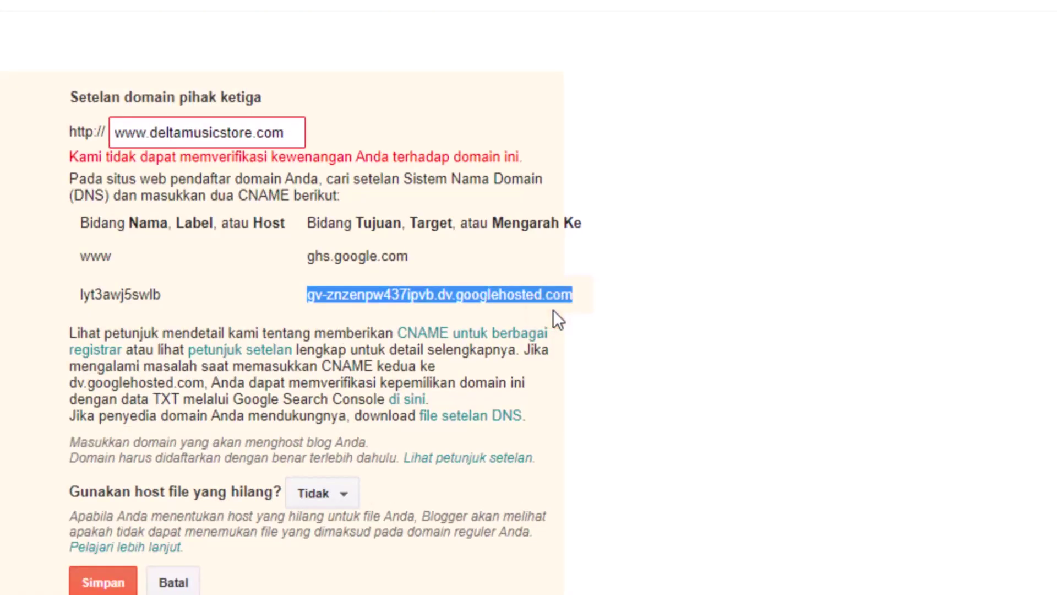
pyautogui.click(174, 32)
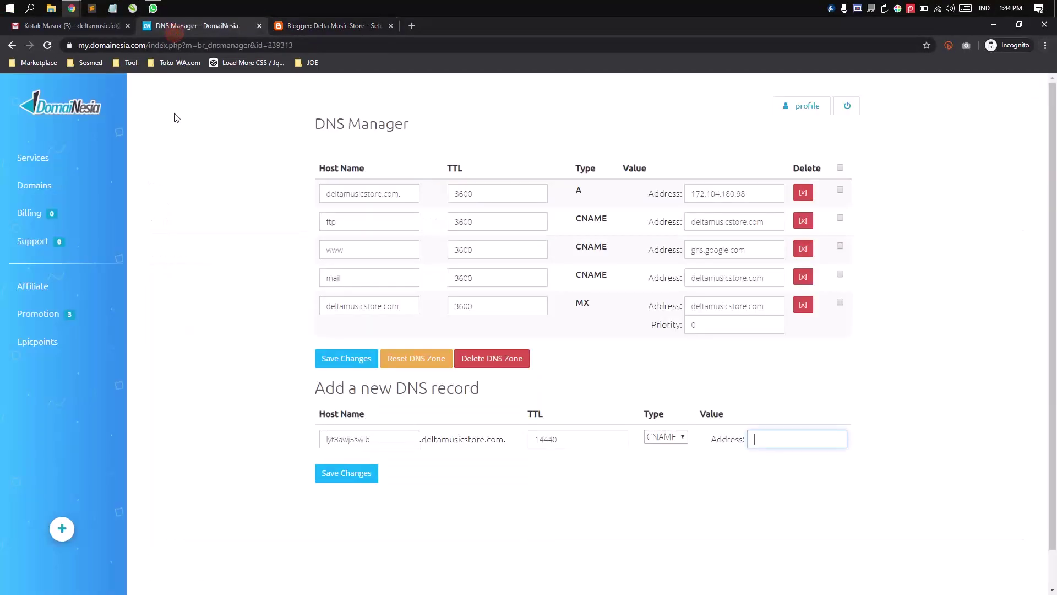
pyautogui.rightClick(777, 438)
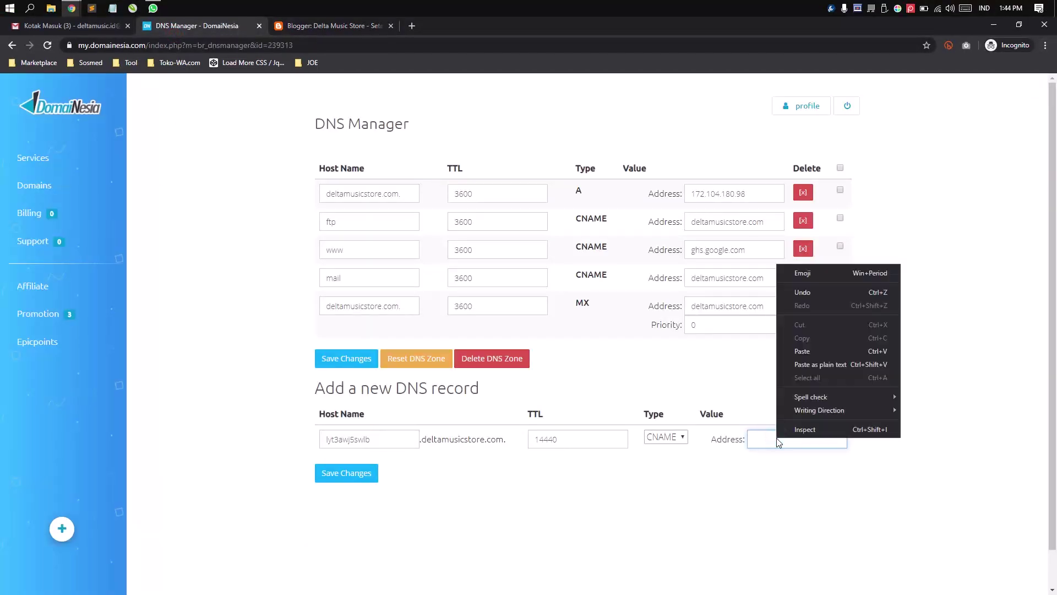
pyautogui.click(817, 359)
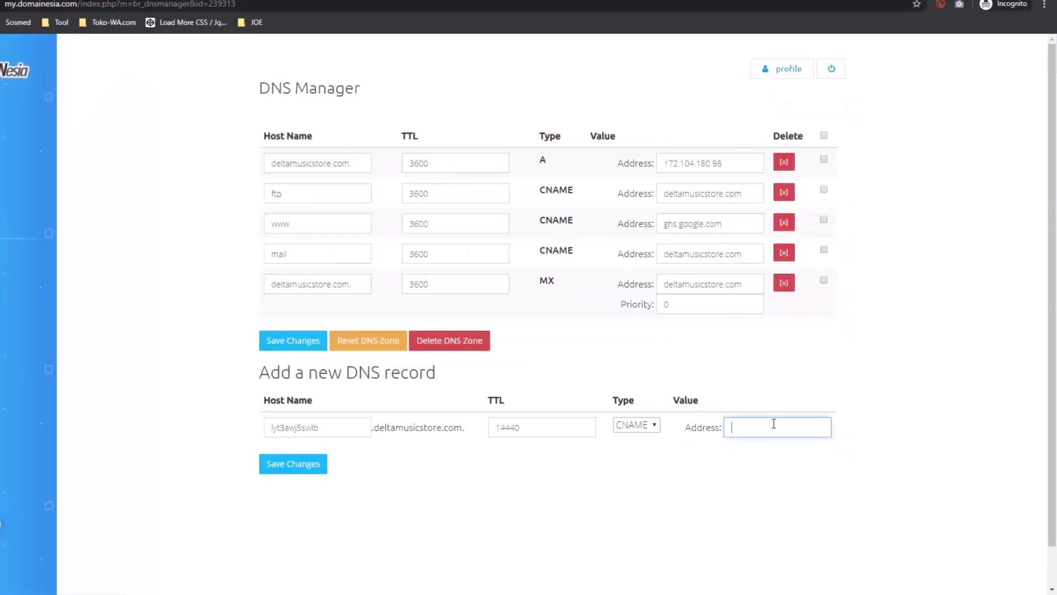
pyautogui.rightClick(792, 435)
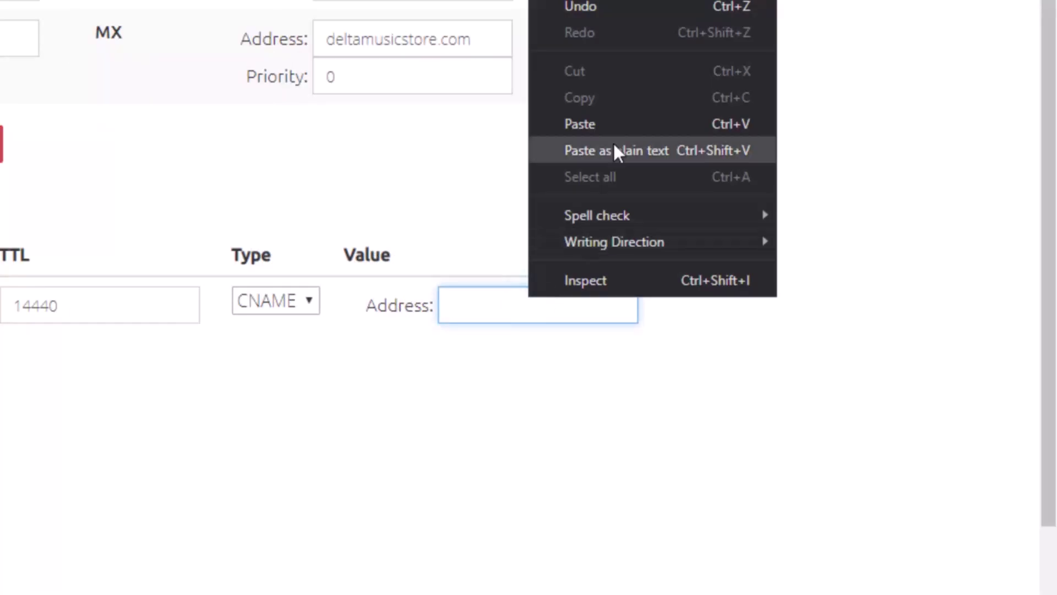
pyautogui.click(613, 125)
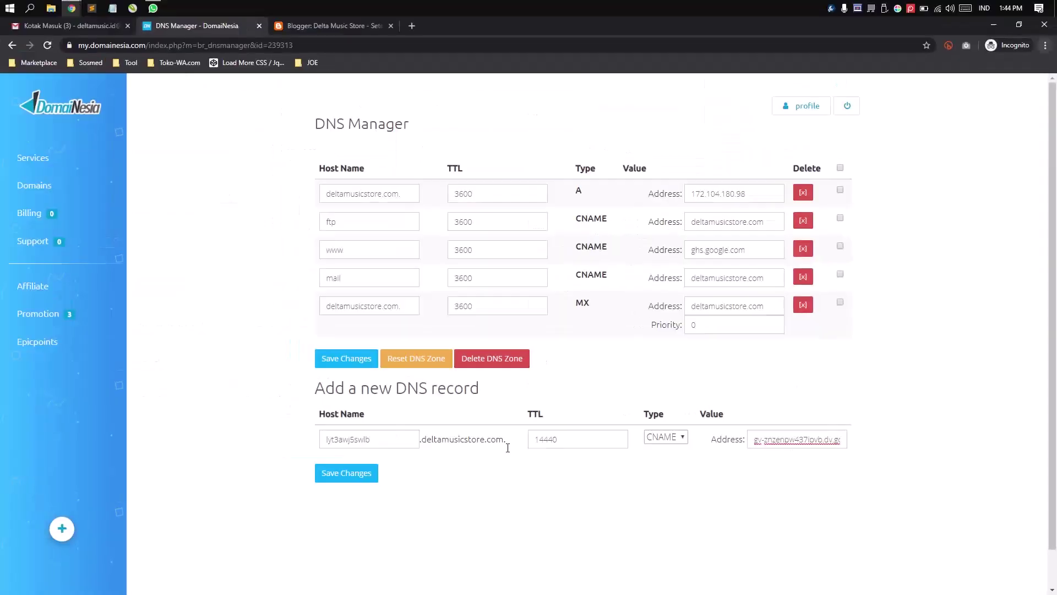
pyautogui.click(20, 413)
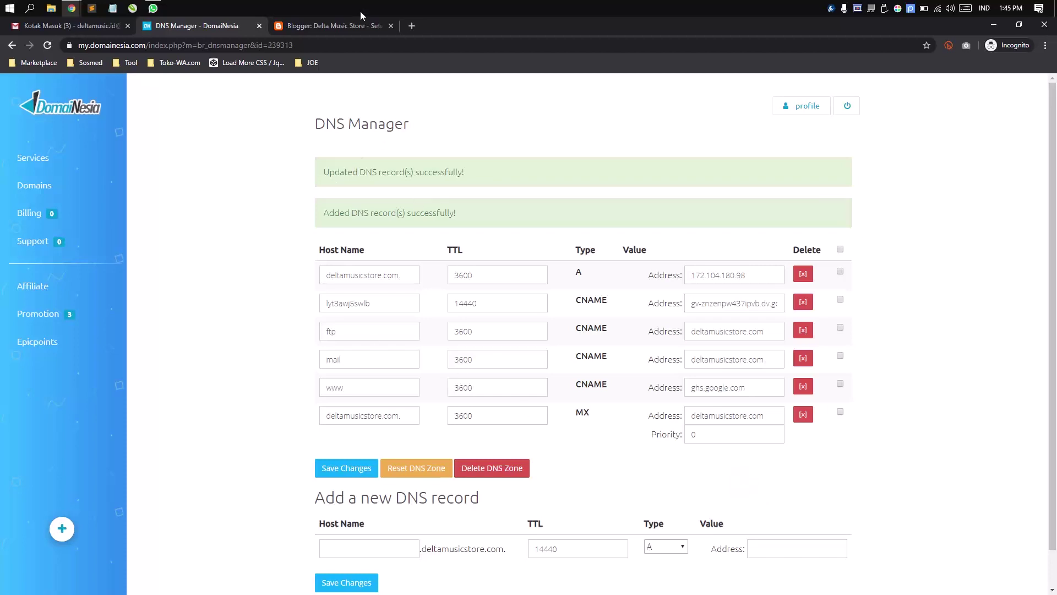
pyautogui.click(345, 25)
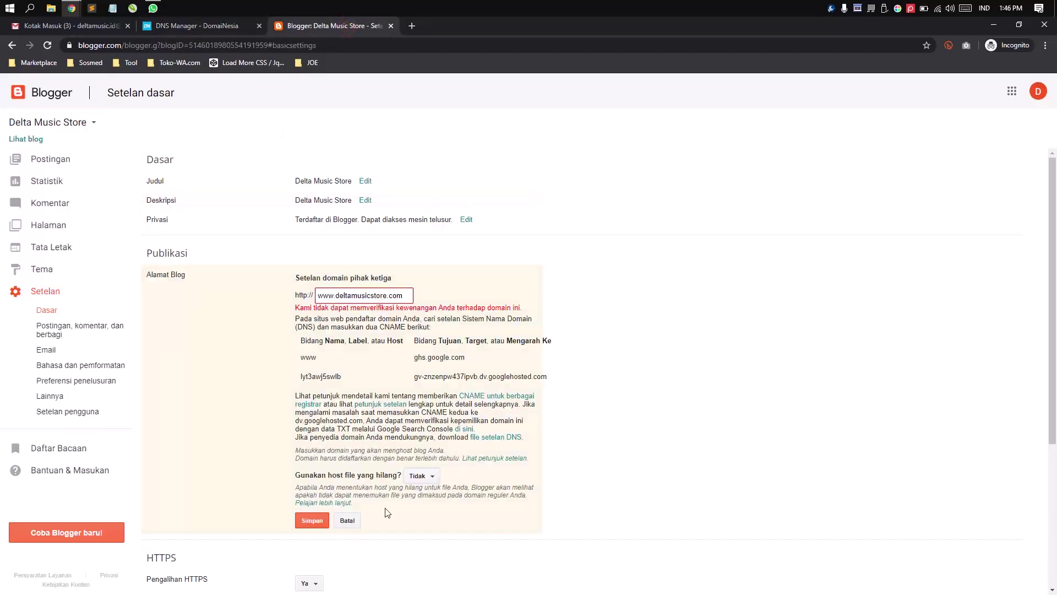
pyautogui.click(312, 522)
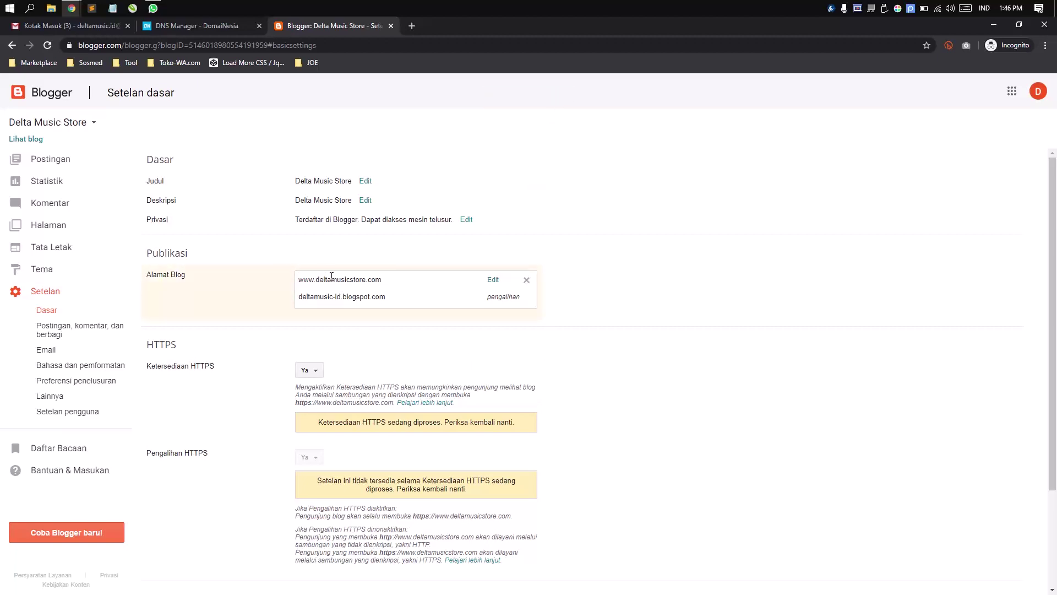
pyautogui.moveTo(297, 280); pyautogui.dragTo(408, 283)
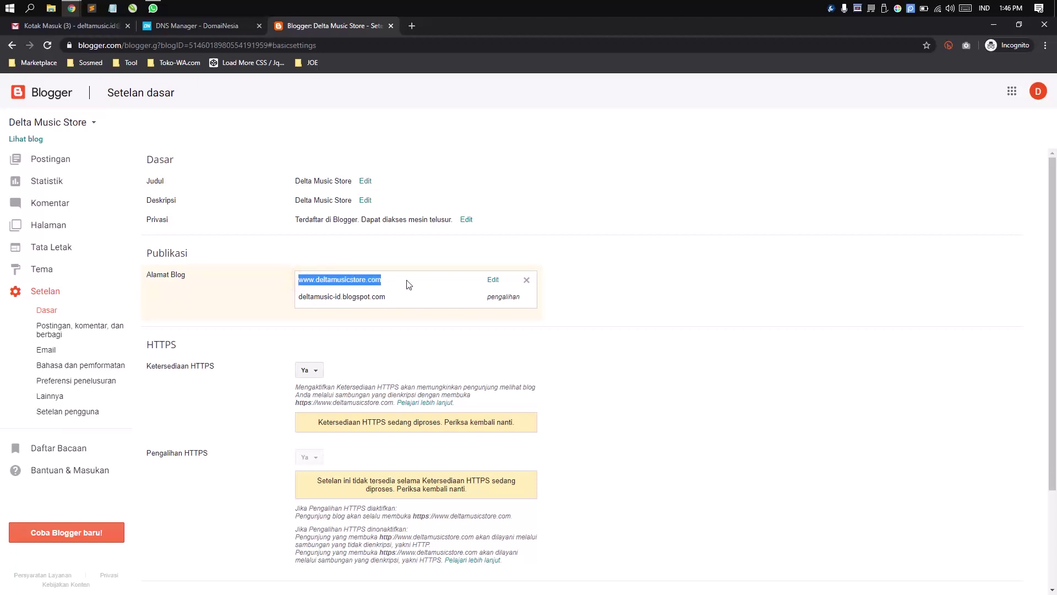
pyautogui.click(425, 282)
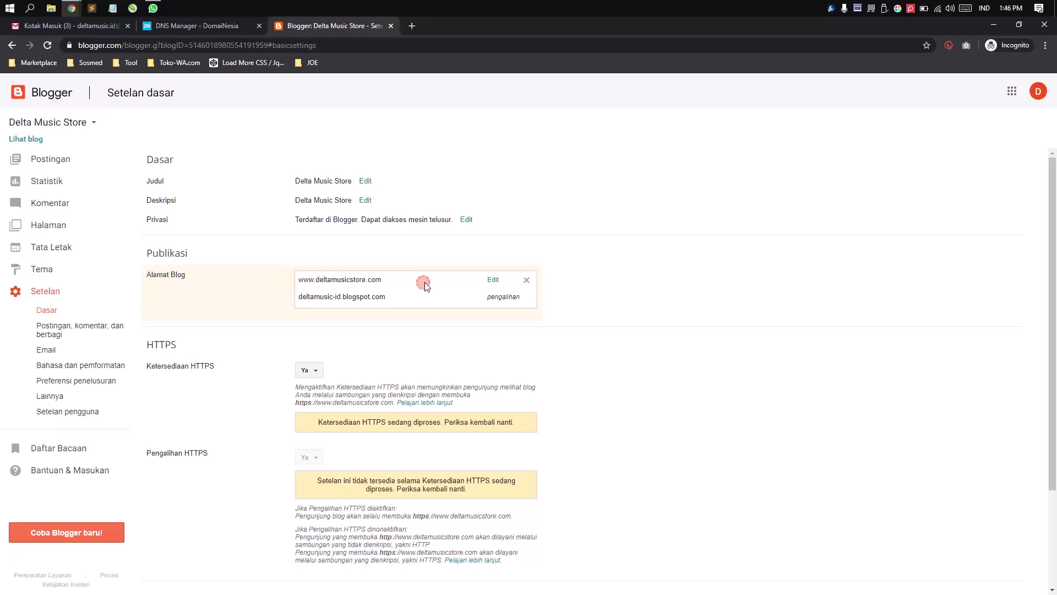
# - Set Ketersediaan HTTPS to Tidak
pyautogui.click(307, 371)
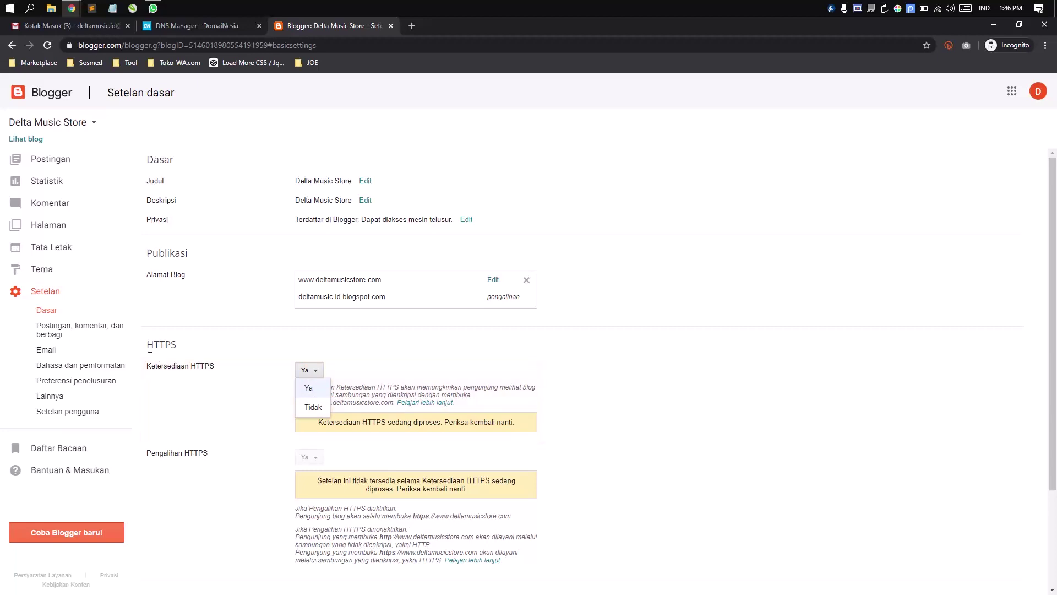
pyautogui.click(150, 348)
pyautogui.click(308, 371)
pyautogui.click(313, 407)
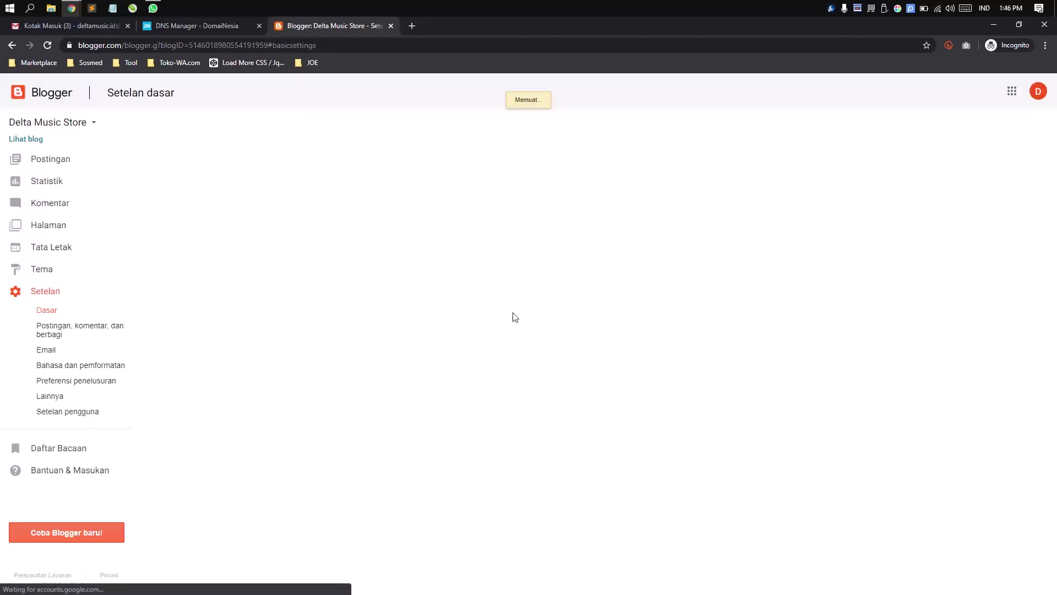
pyautogui.rightClick(25, 140)
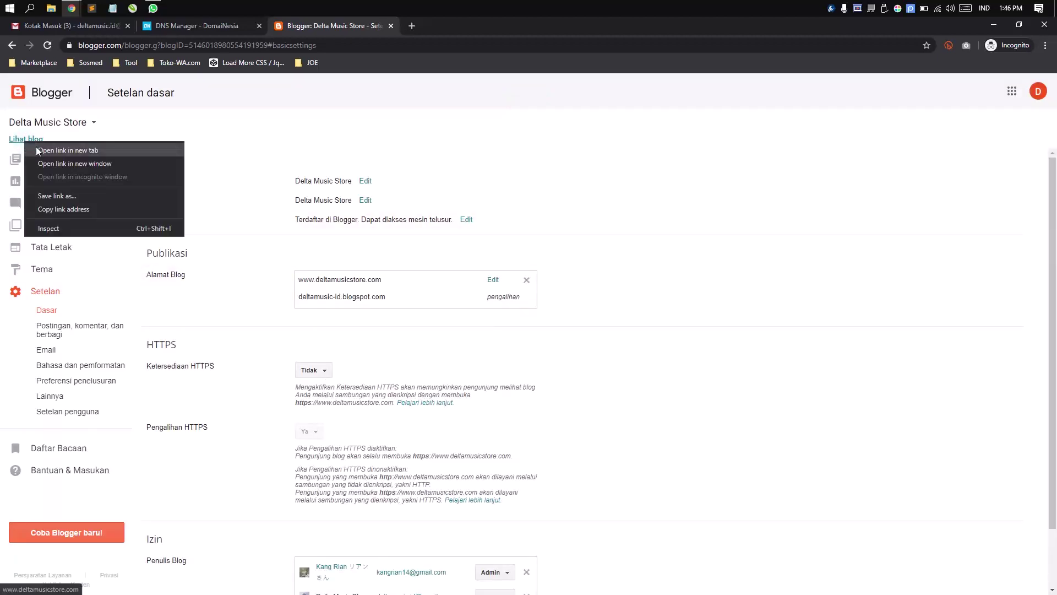
pyautogui.click(37, 149)
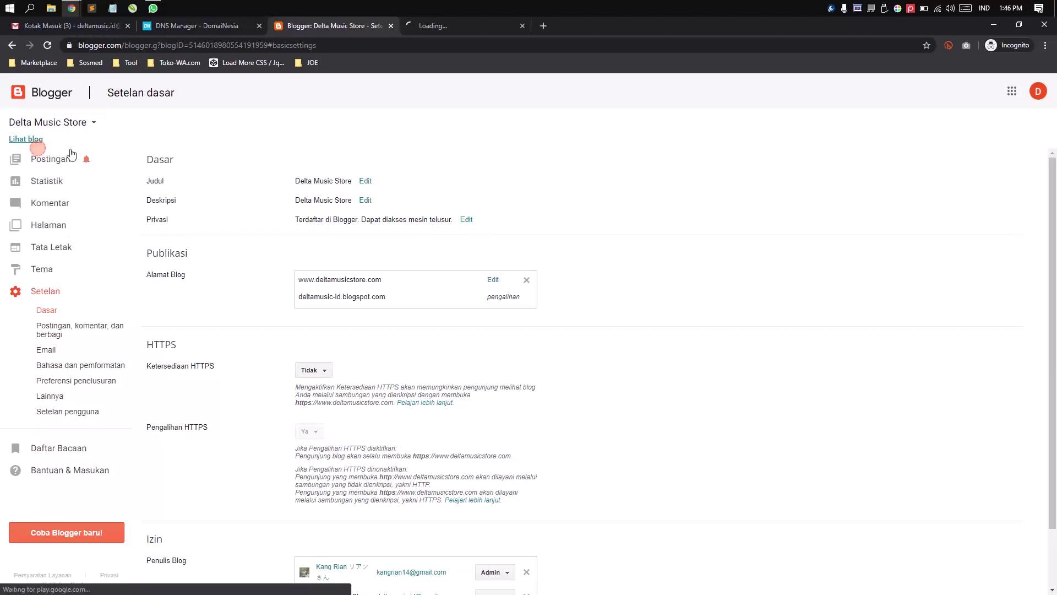
pyautogui.click(469, 26)
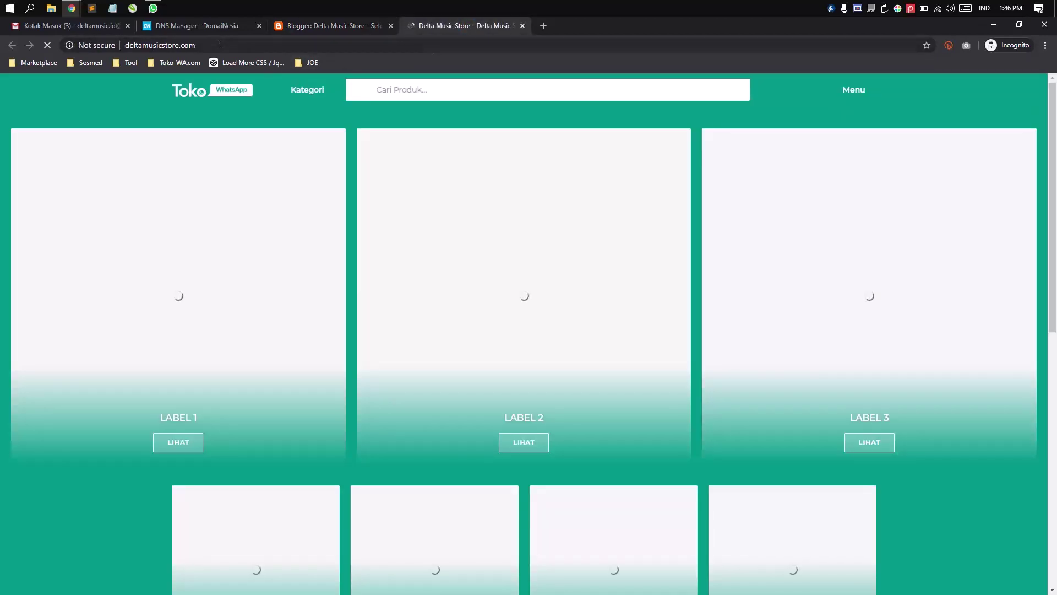
pyautogui.click(220, 44)
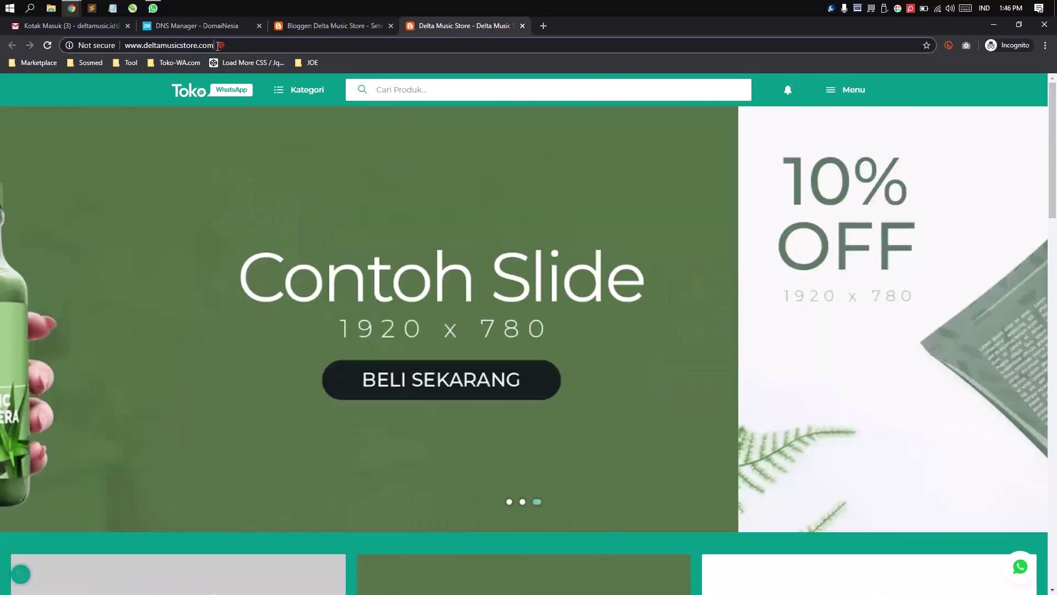
pyautogui.click(208, 45)
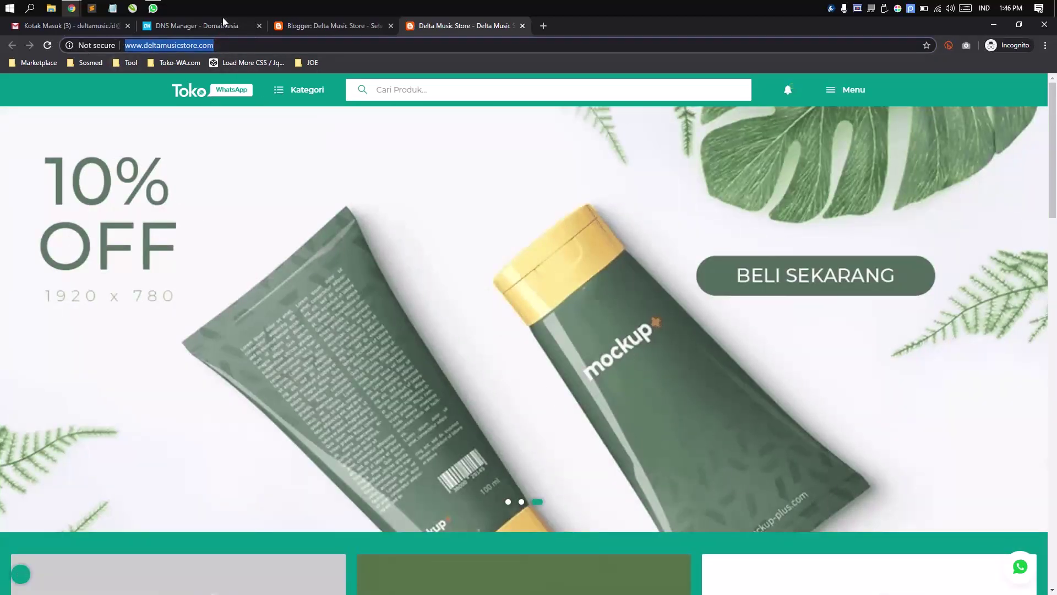
pyautogui.click(194, 25)
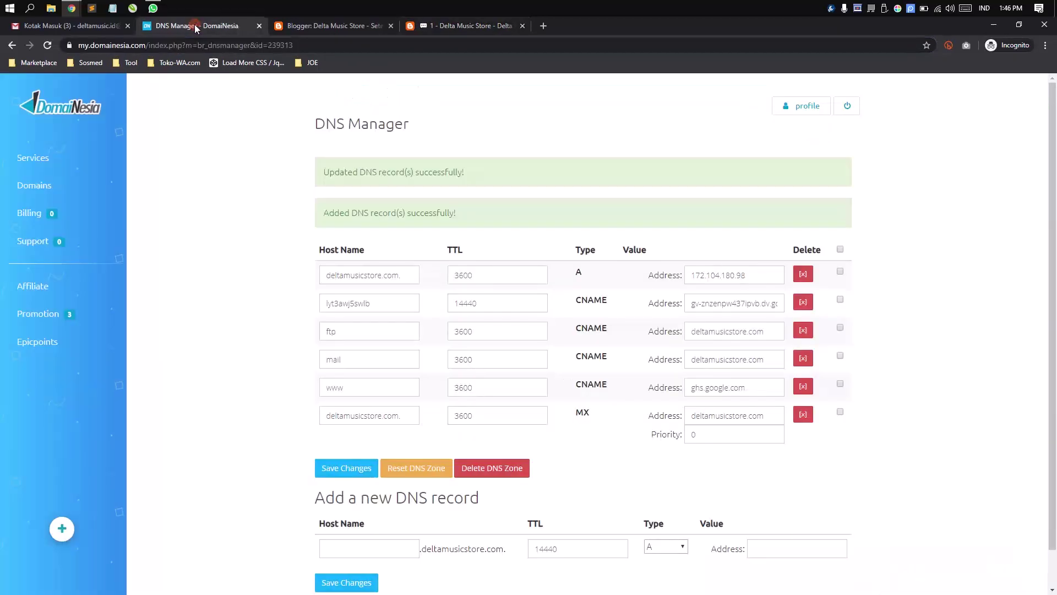
pyautogui.click(456, 26)
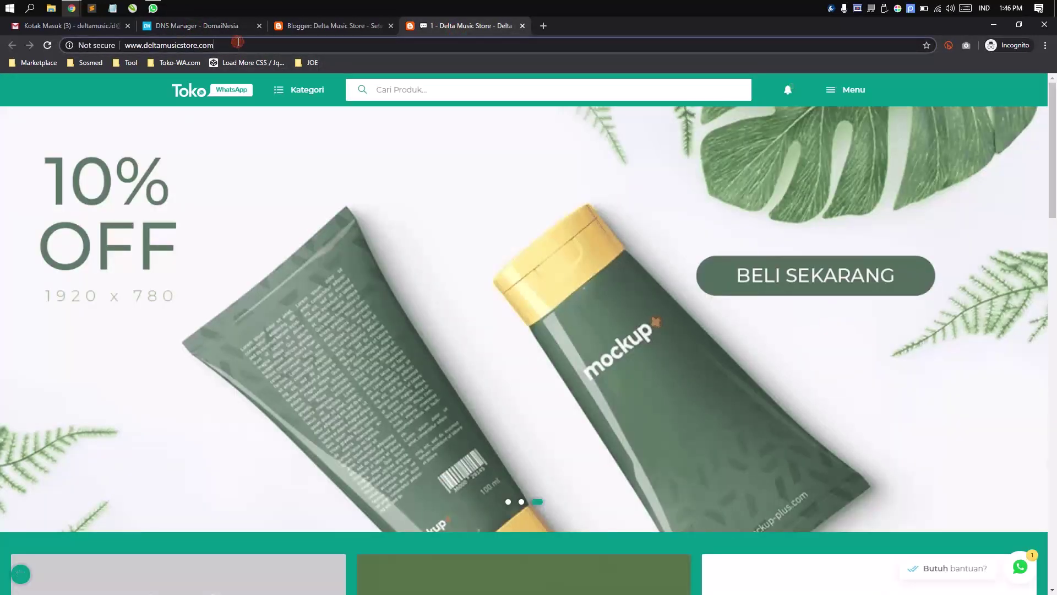
# - Compare Blogger's posts list with the live Toko store homepage
pyautogui.hotkey('ctrl', 'shift', 'Tab')
pyautogui.scroll(-3, 316, 441)
pyautogui.scroll(3, 316, 441)
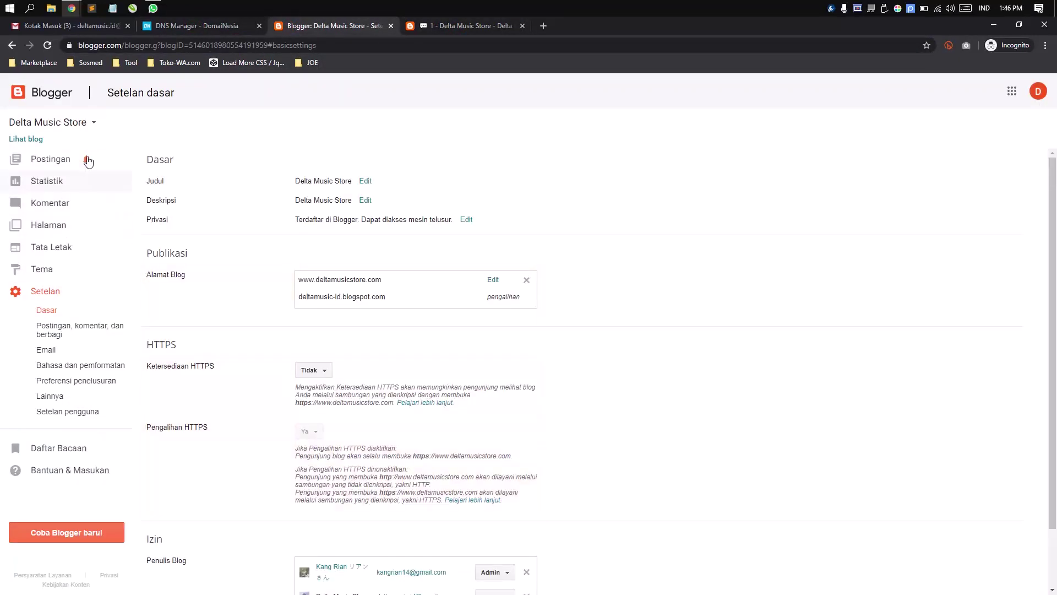
pyautogui.click(51, 163)
pyautogui.click(457, 25)
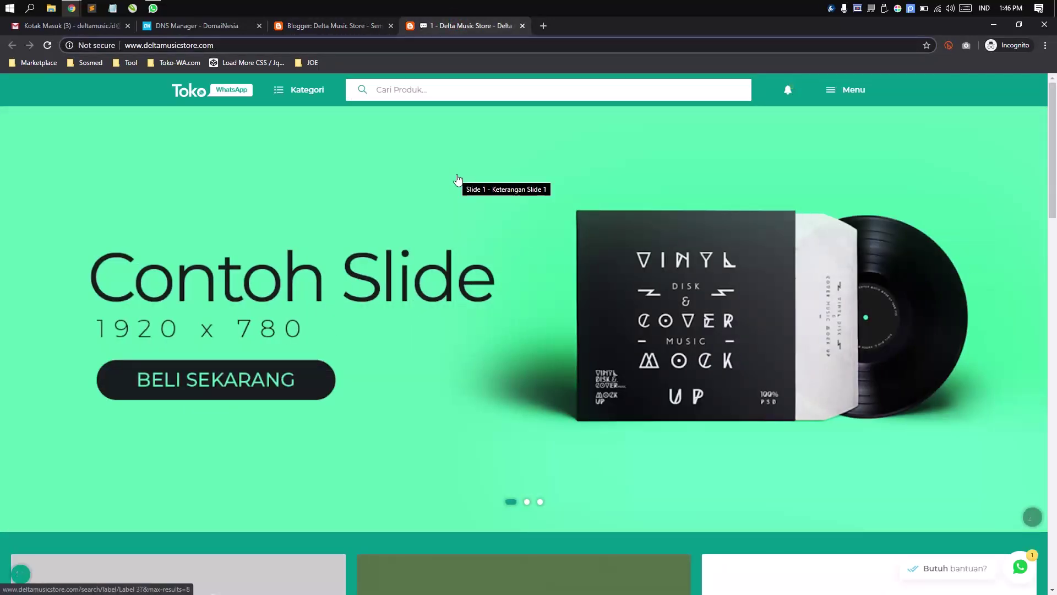
pyautogui.click(309, 26)
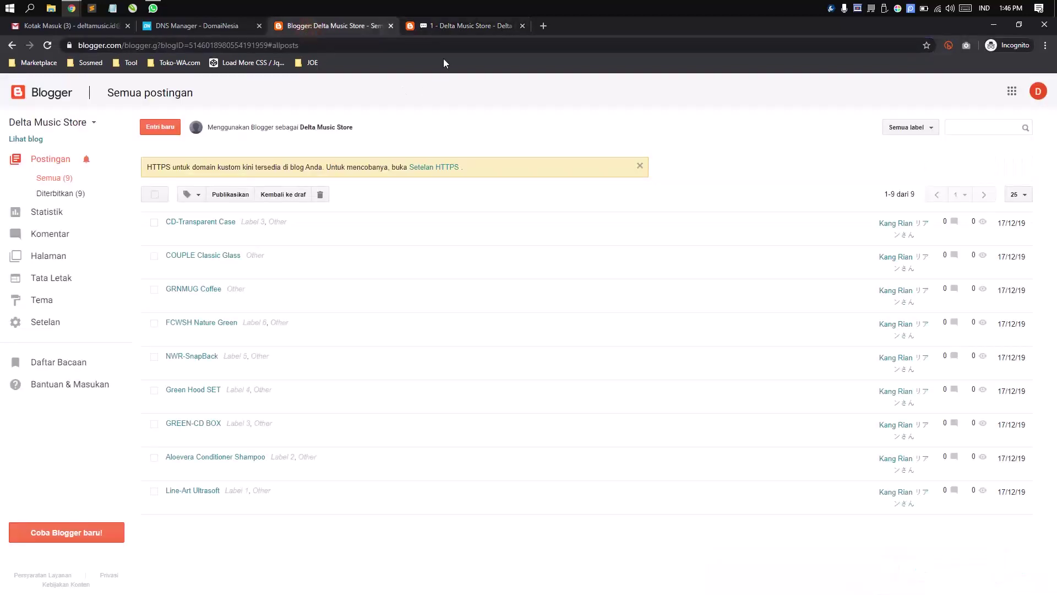
pyautogui.click(454, 28)
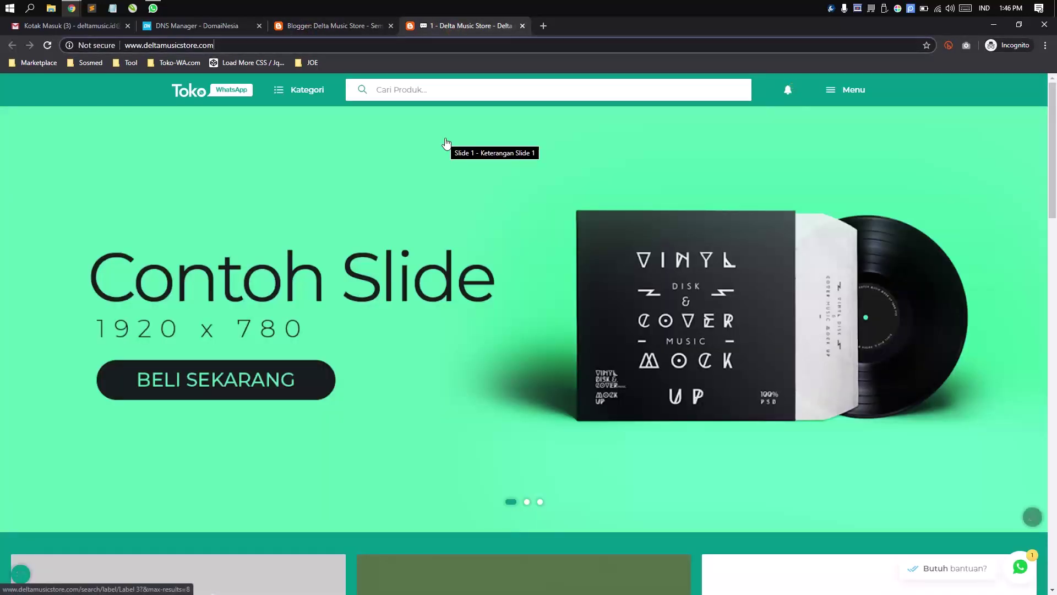
pyautogui.scroll(-3, 444, 146)
pyautogui.scroll(3, 481, 258)
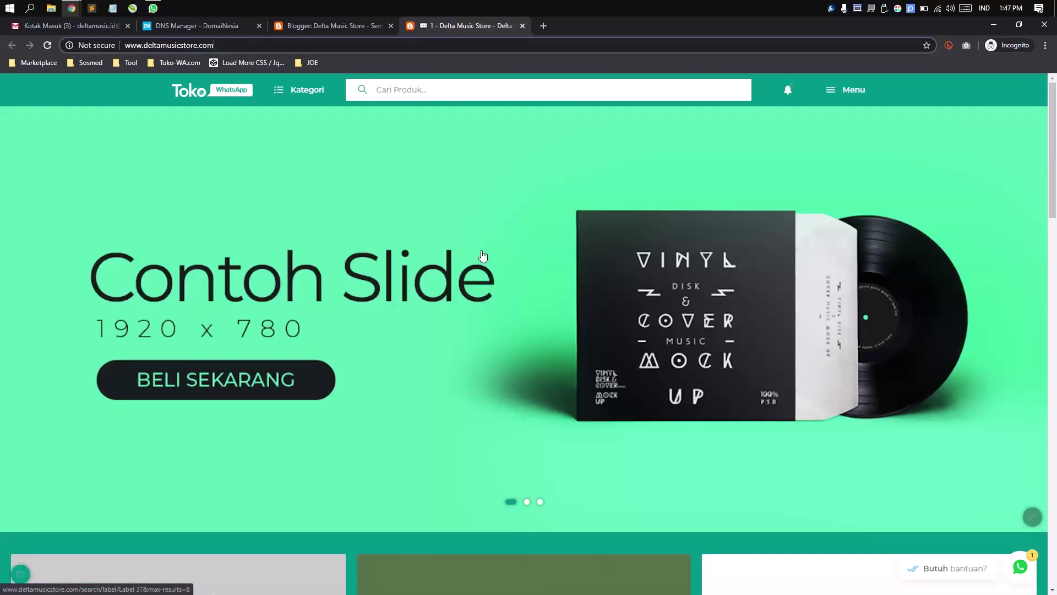